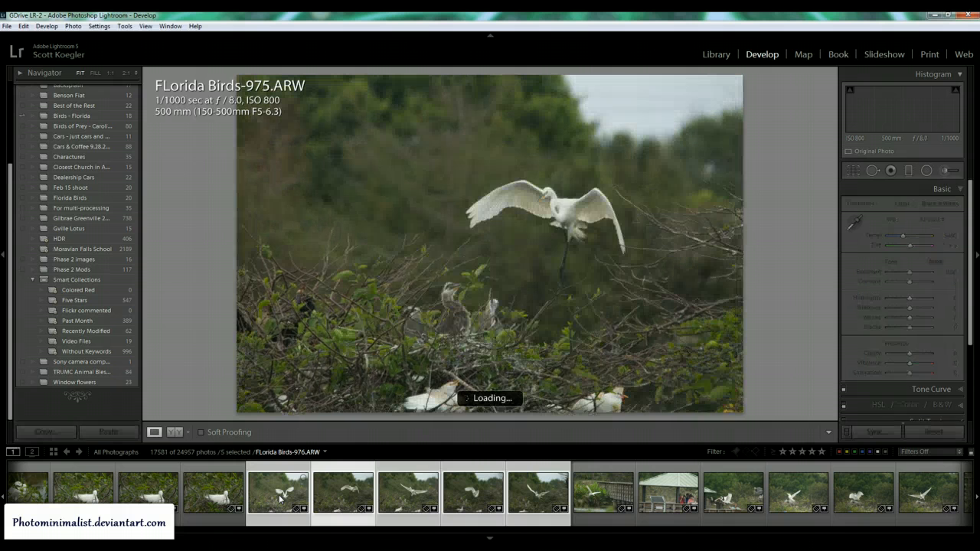
# On FLorida Birds-972.ARW, set Exposure to +0.60, Highlights to −50, Shadows to +7, Whites to +43, Blacks to −57 and Clarity to +14.
pyautogui.press('Right')
pyautogui.press('Right')
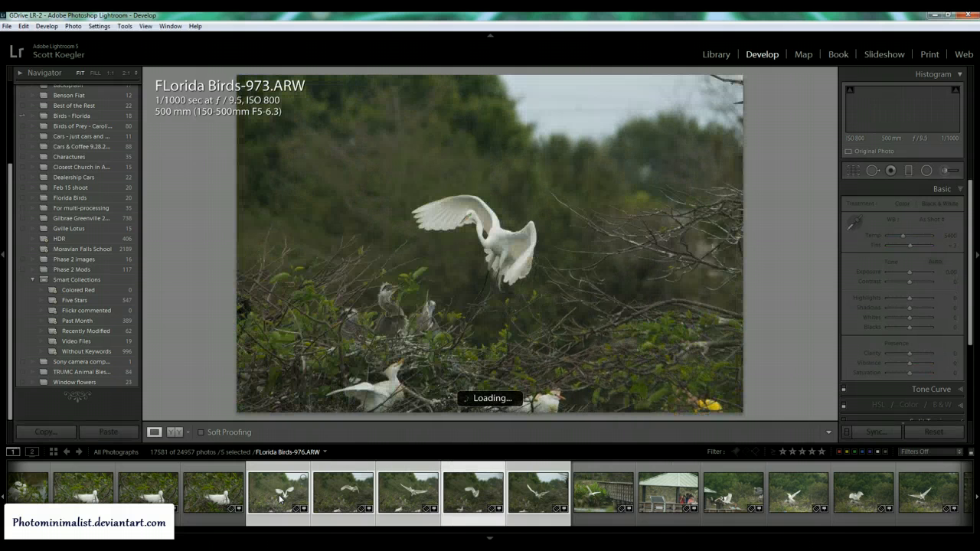
pyautogui.press('Right')
pyautogui.press('Right')
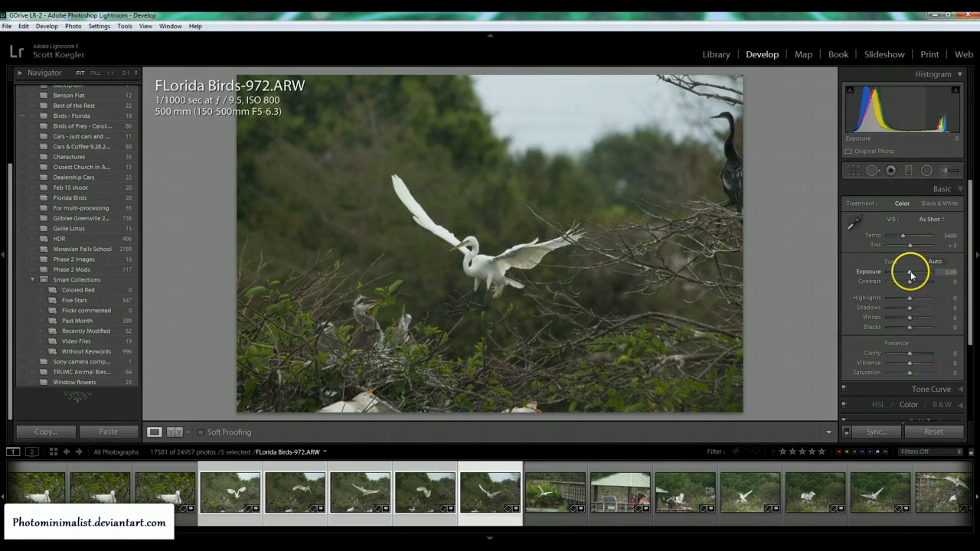
pyautogui.moveTo(910, 271); pyautogui.dragTo(916, 320)
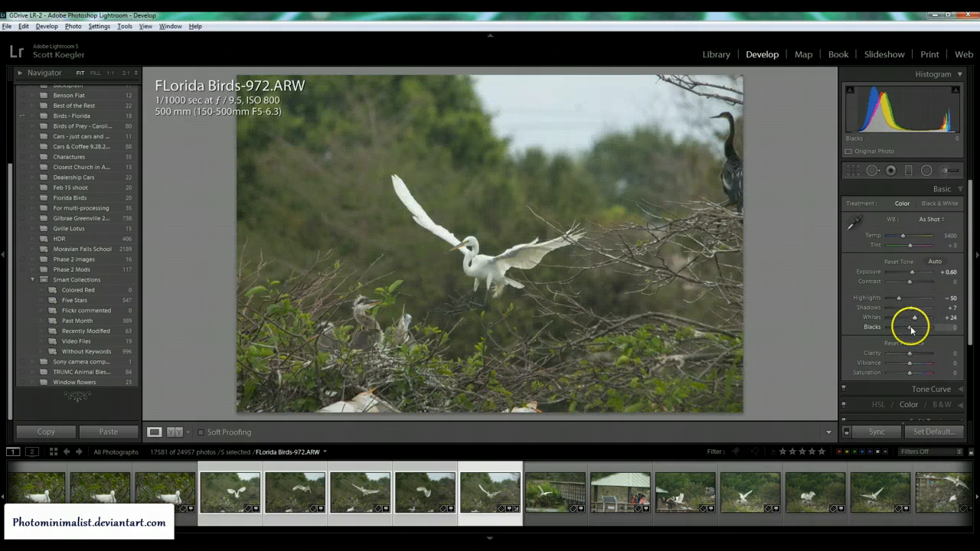
pyautogui.moveTo(916, 320); pyautogui.dragTo(899, 330)
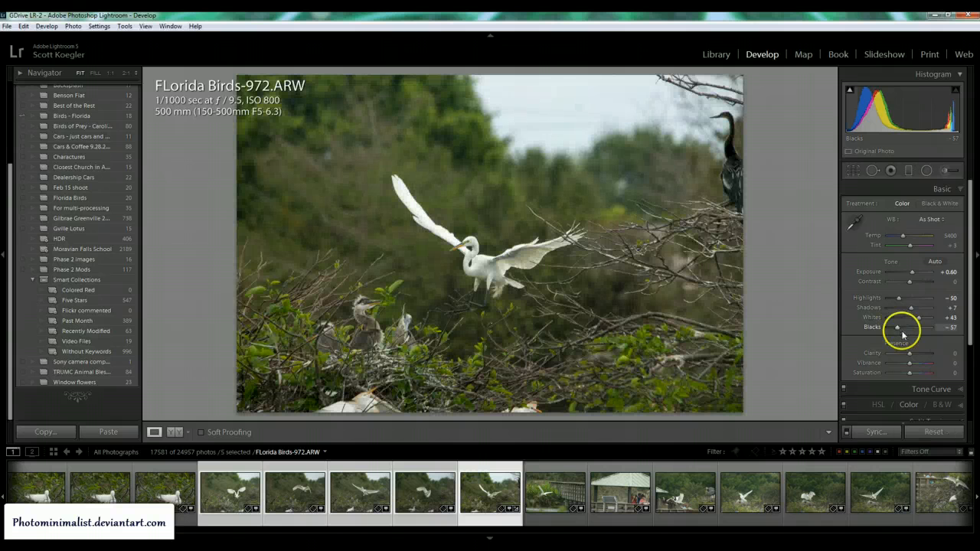
pyautogui.moveTo(910, 358); pyautogui.dragTo(914, 357)
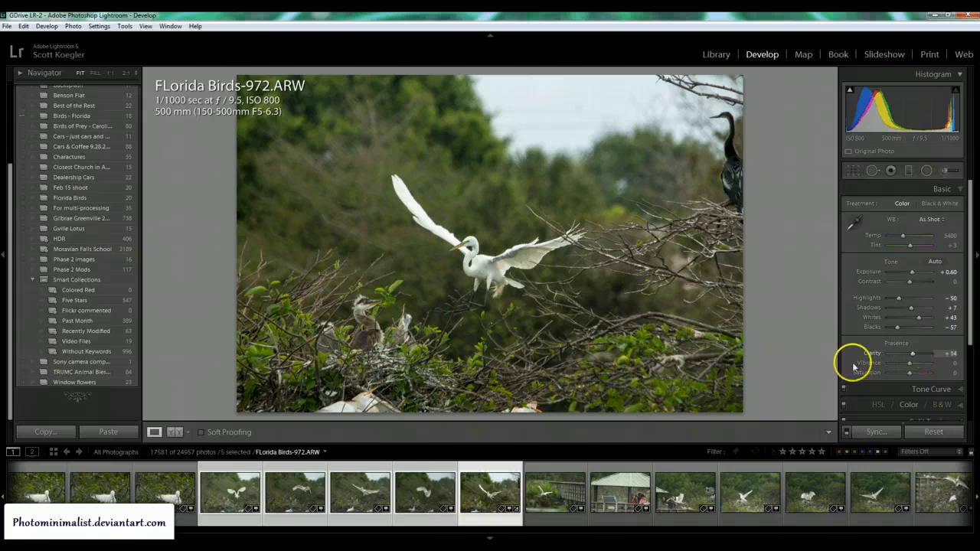
# Synchronize the white balance, basic tone, clarity, treatment and color settings across the five selected photos.
pyautogui.click(861, 431)
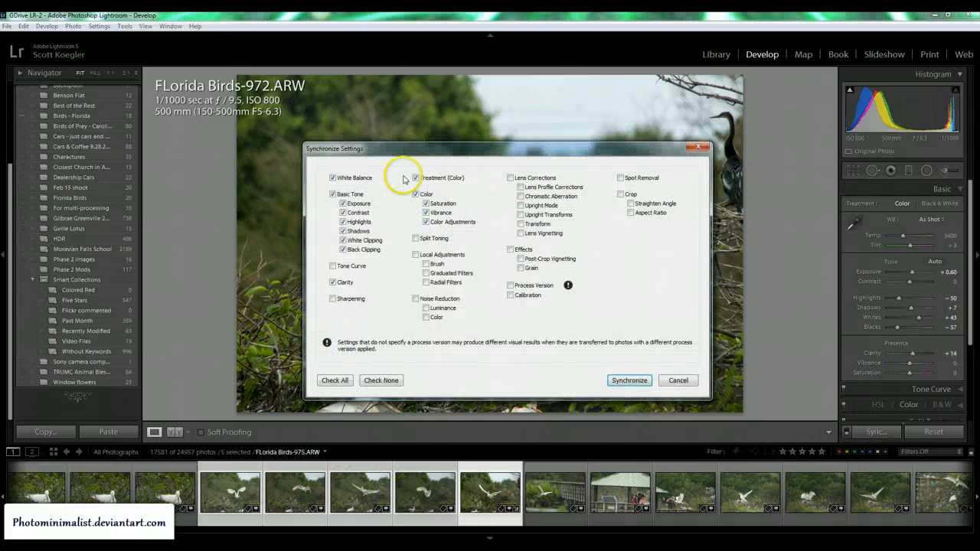
pyautogui.click(628, 380)
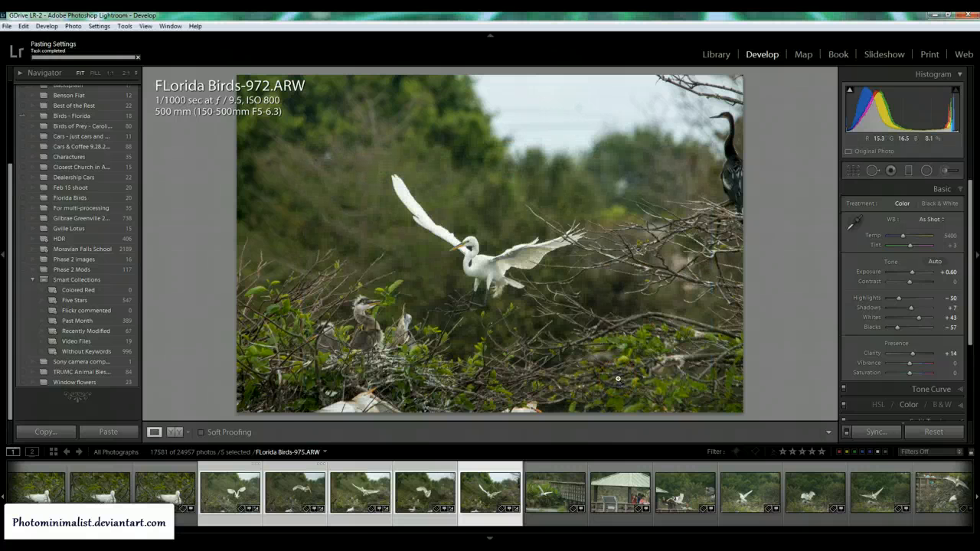
# Open FLorida Birds-972.ARW for editing in Adobe Photoshop CC 2014, dismiss the startup error, and switch back to Lightroom.
pyautogui.rightClick(504, 219)
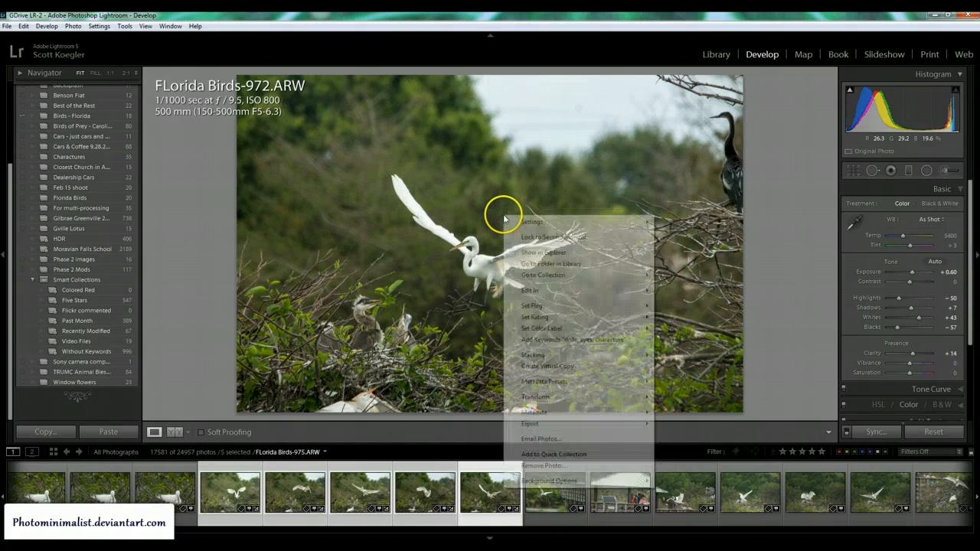
pyautogui.click(534, 296)
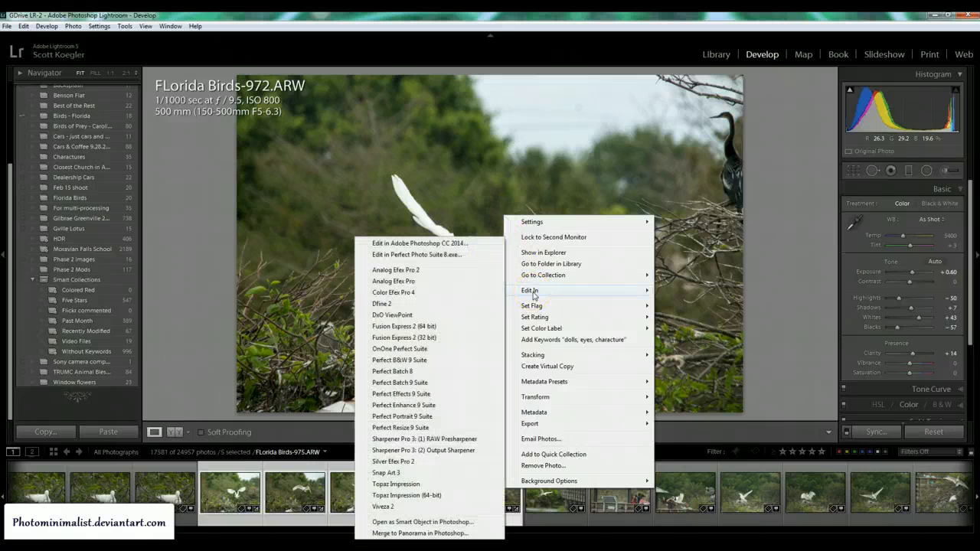
pyautogui.click(406, 244)
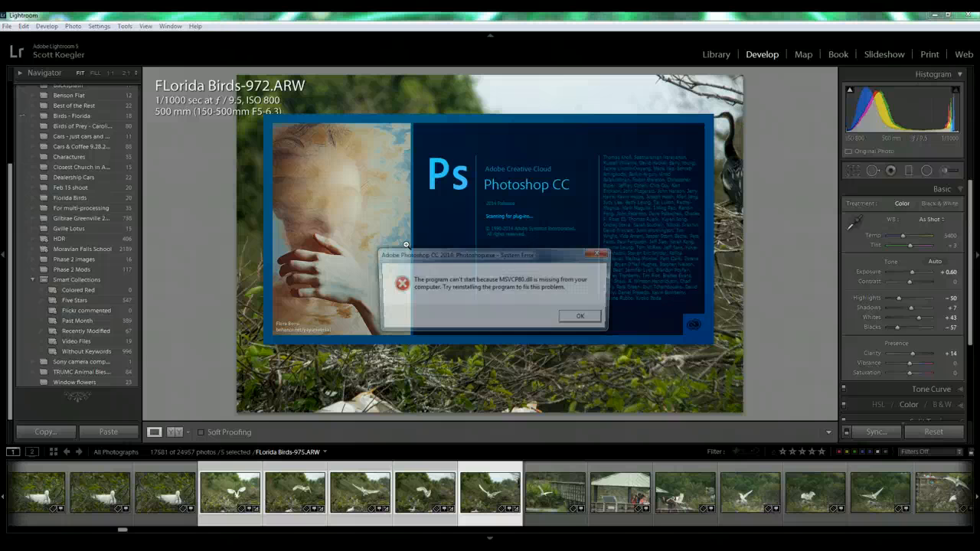
pyautogui.press('Return')
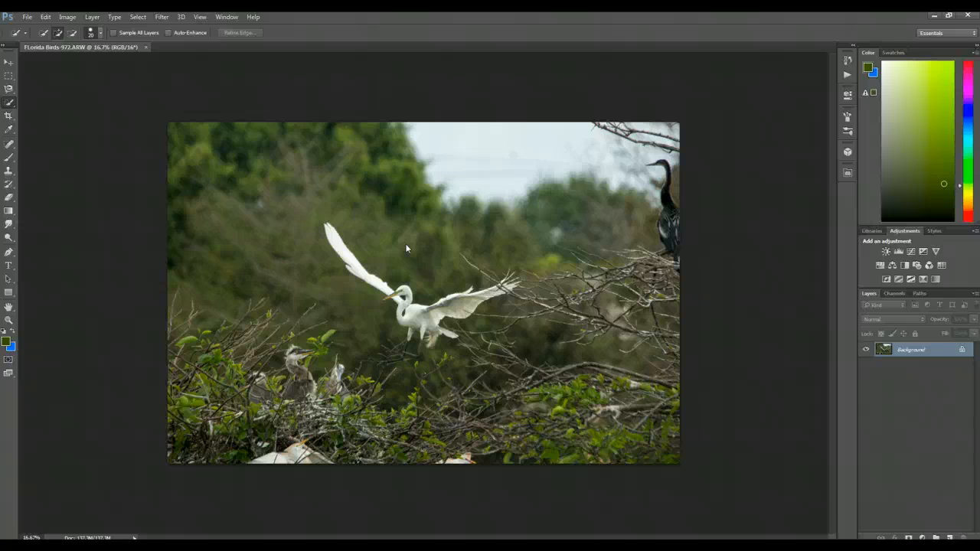
pyautogui.hotkey('alt', 'Tab')
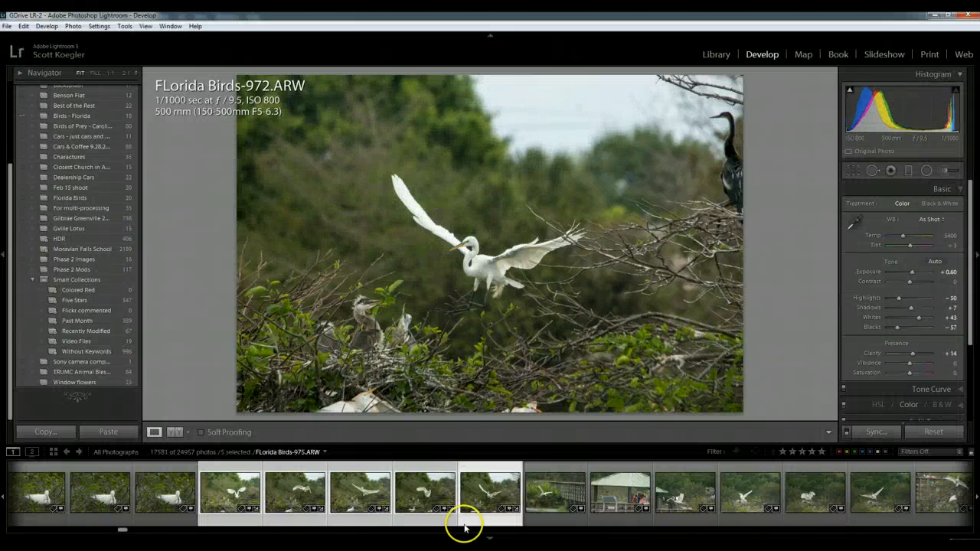
pyautogui.rightClick(477, 487)
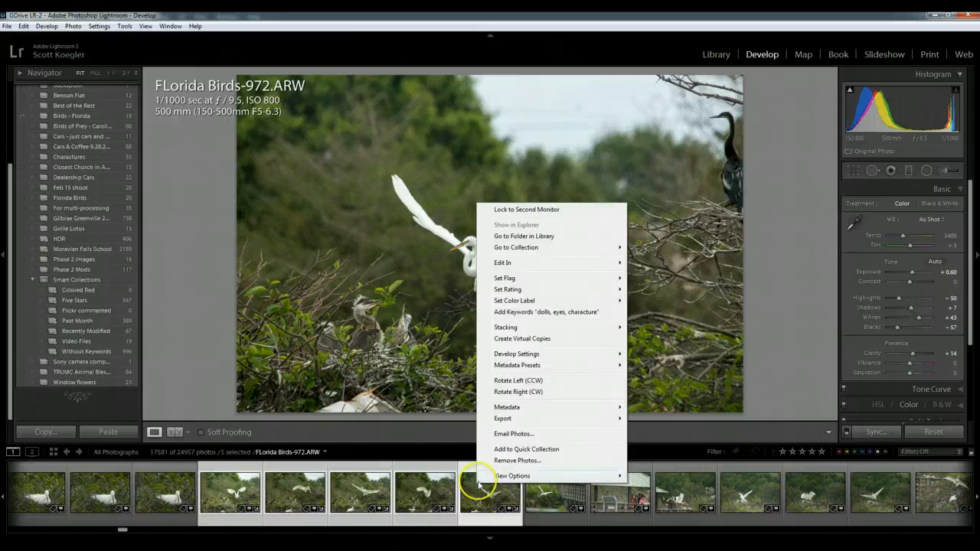
pyautogui.moveTo(517, 420)
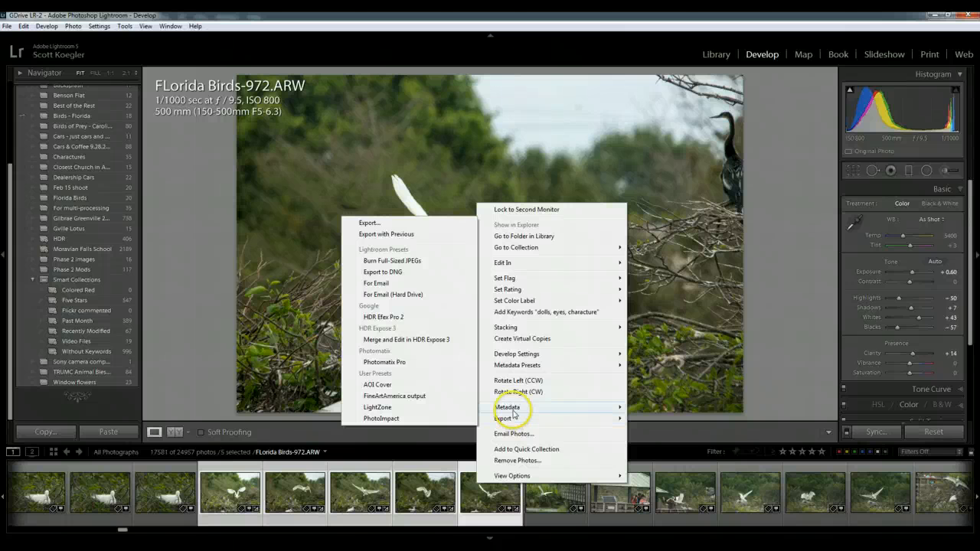
pyautogui.click(186, 246)
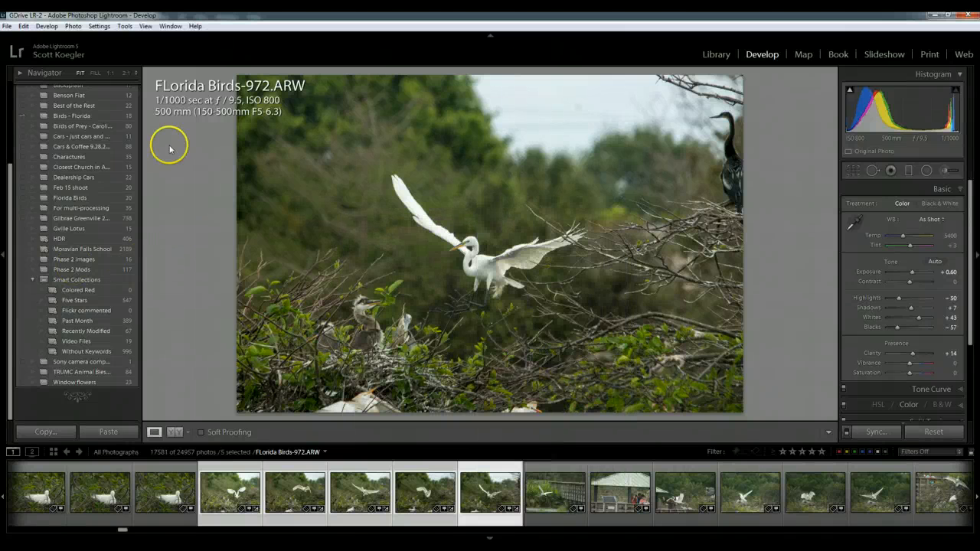
pyautogui.click(7, 27)
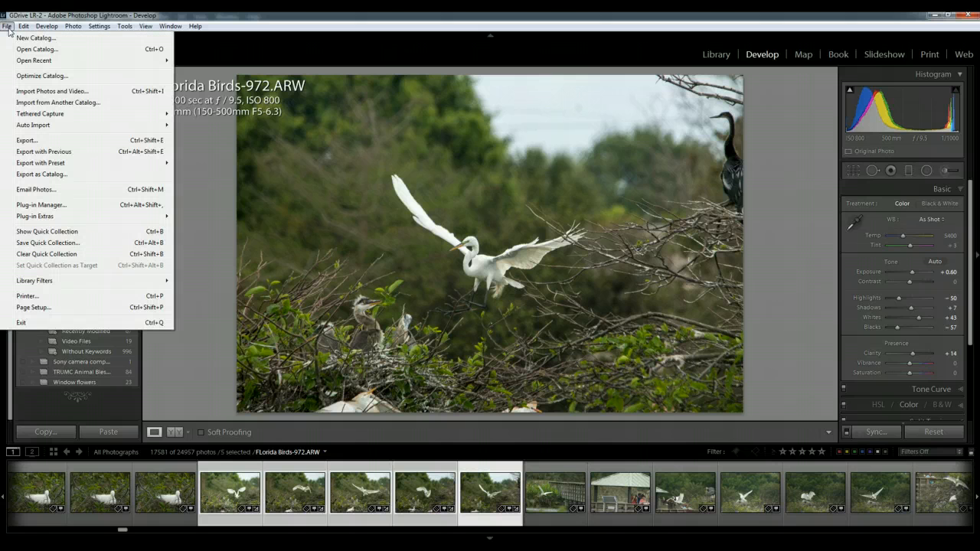
pyautogui.click(55, 142)
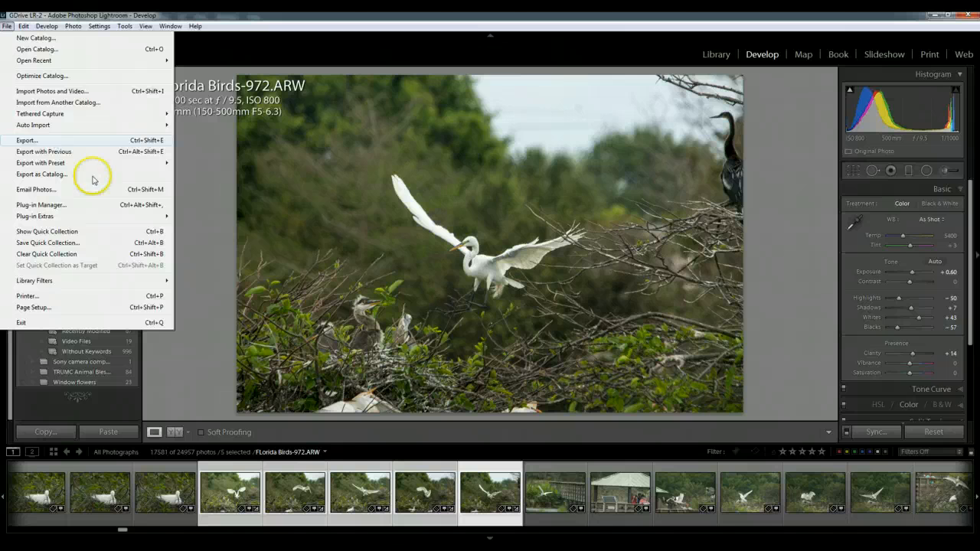
# Select the four photos FLorida Birds-973 to 976 and open them together as layers in one Photoshop document.
pyautogui.click(426, 491)
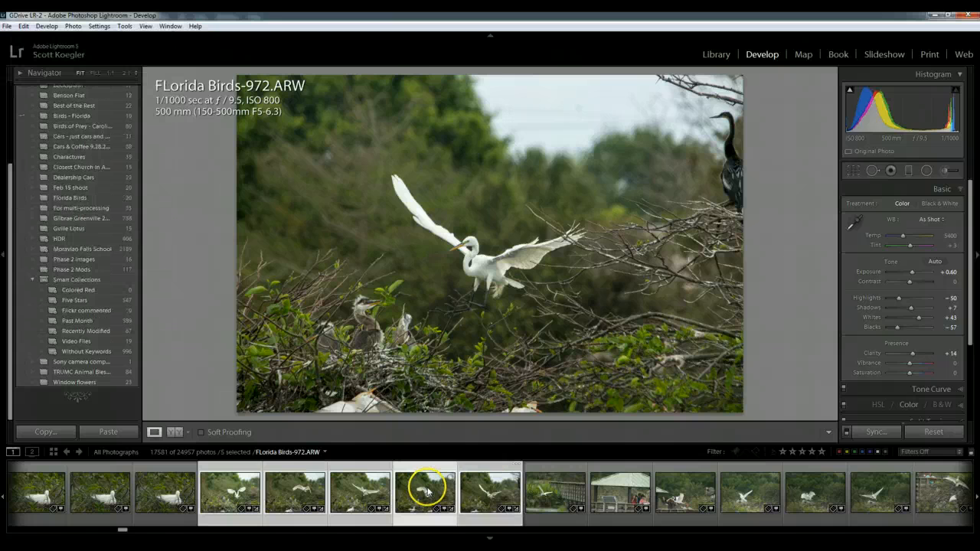
pyautogui.click(339, 486)
pyautogui.keyDown('shift'); pyautogui.click(240, 501); pyautogui.keyUp('shift')
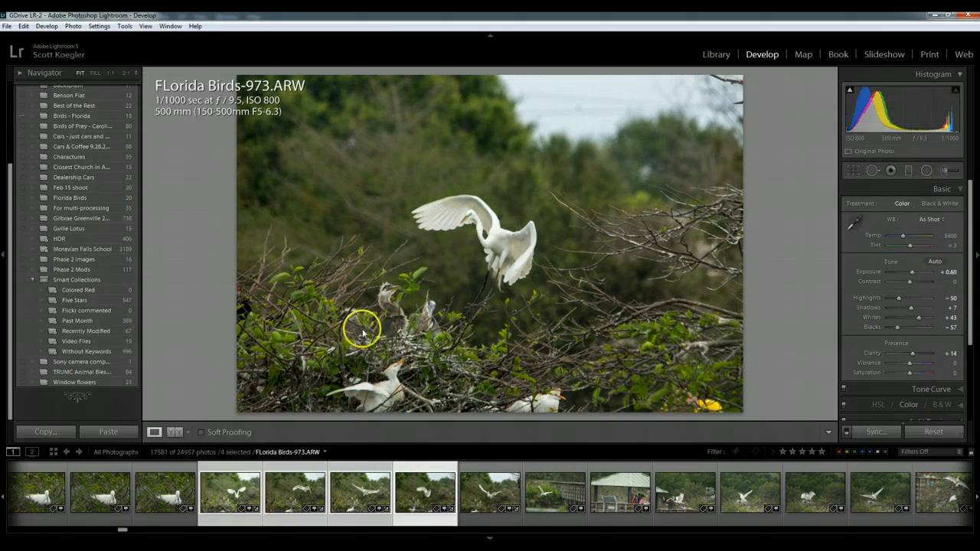
pyautogui.rightClick(446, 494)
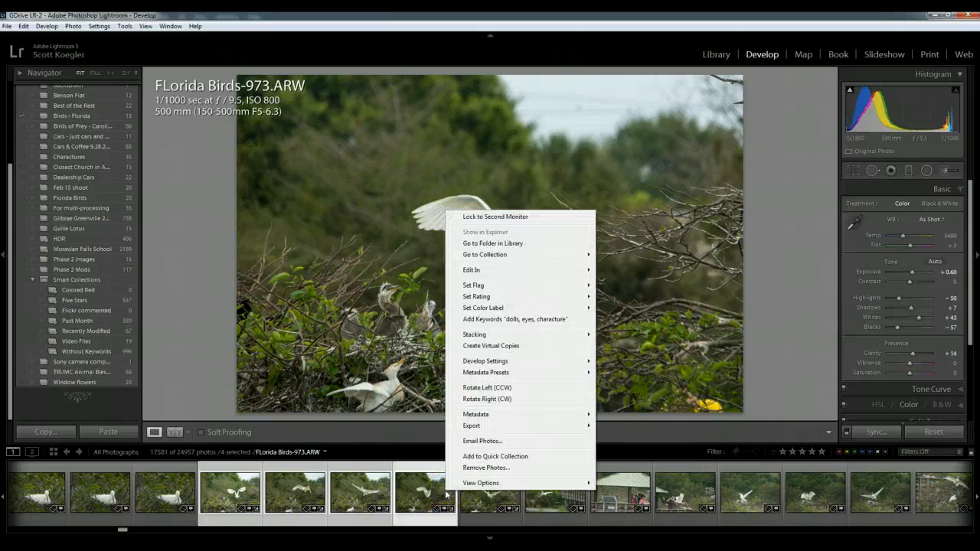
pyautogui.moveTo(492, 272)
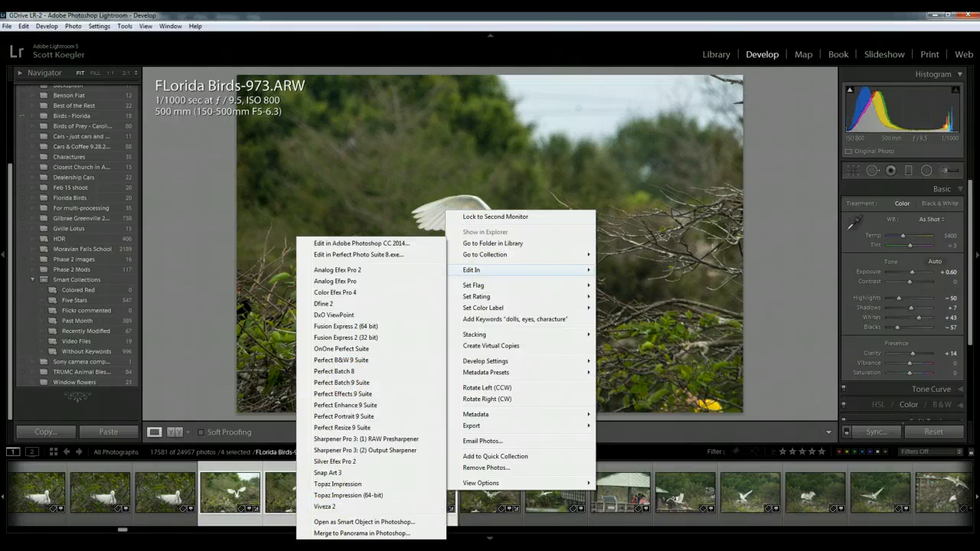
pyautogui.press('Escape')
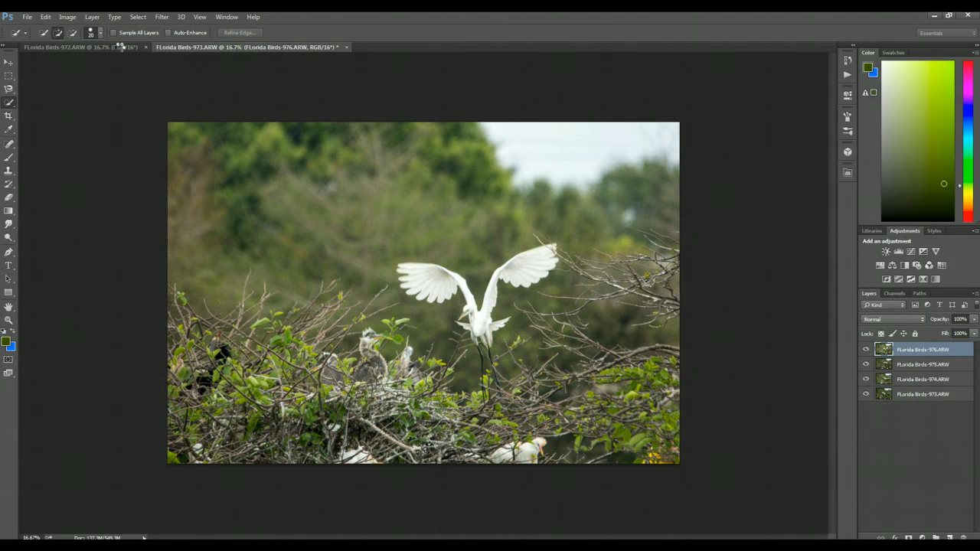
# Copy the entire FLorida Birds-972.ARW image and paste it as a new top layer in the layered FLorida Birds-973.ARW document.
pyautogui.click(119, 47)
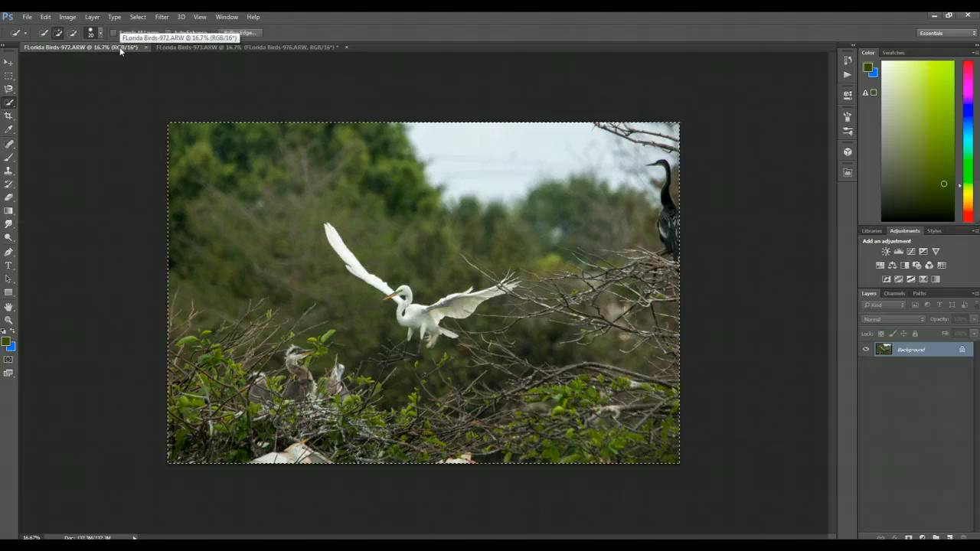
pyautogui.click(177, 47)
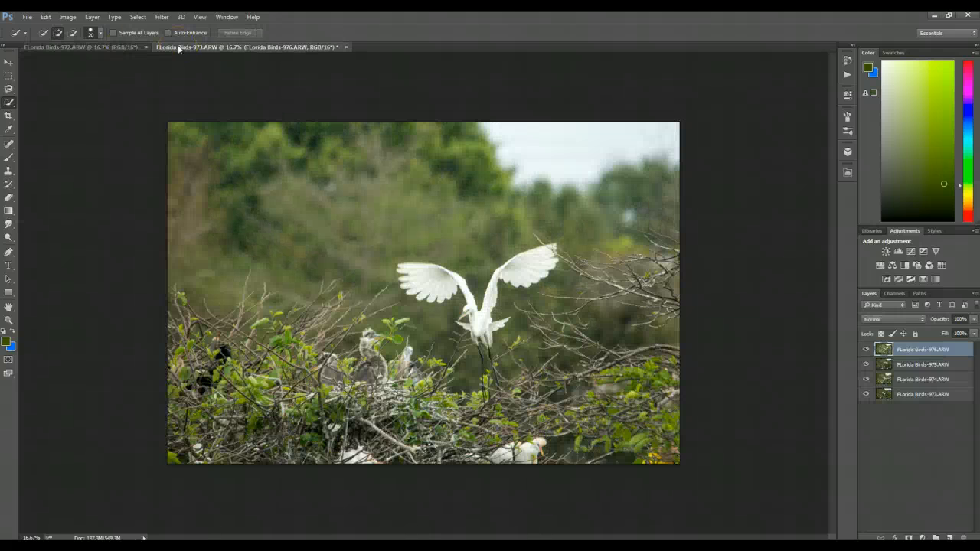
pyautogui.hotkey('ctrl', 'v')
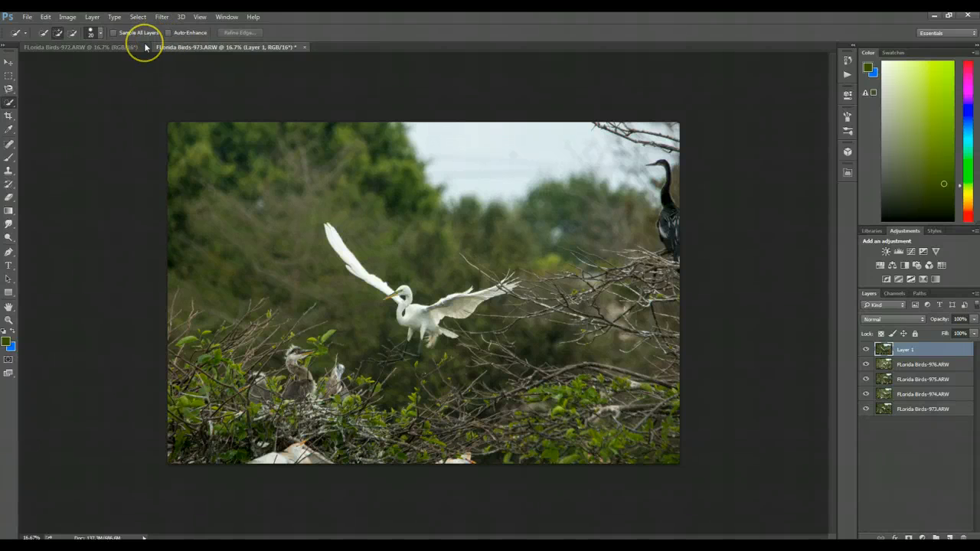
# Close the separate FLorida Birds-972.ARW document without saving its changes.
pyautogui.click(142, 47)
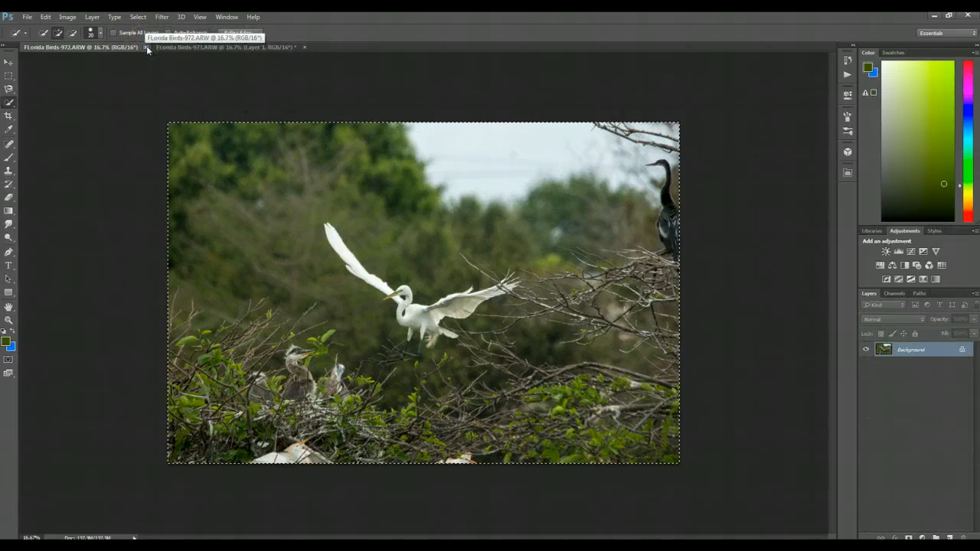
pyautogui.click(145, 46)
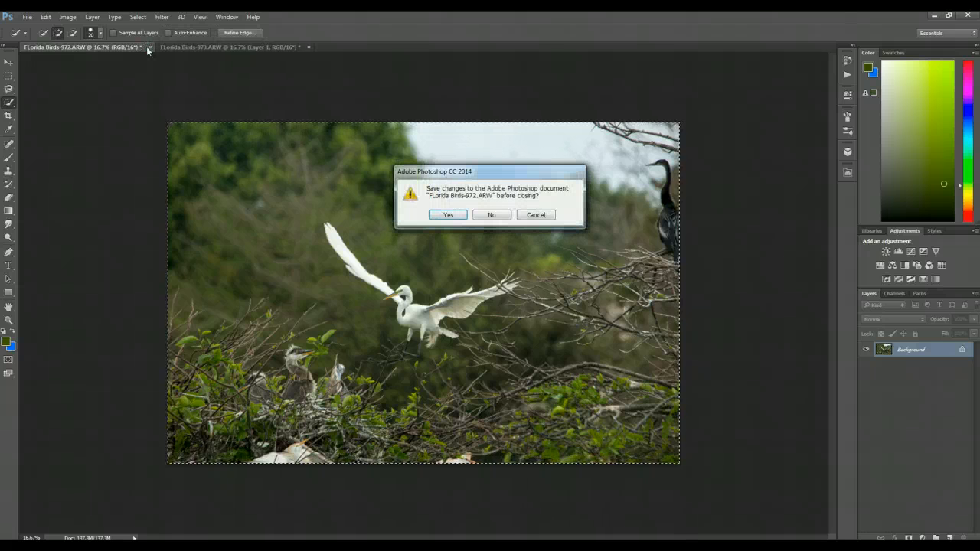
pyautogui.click(487, 215)
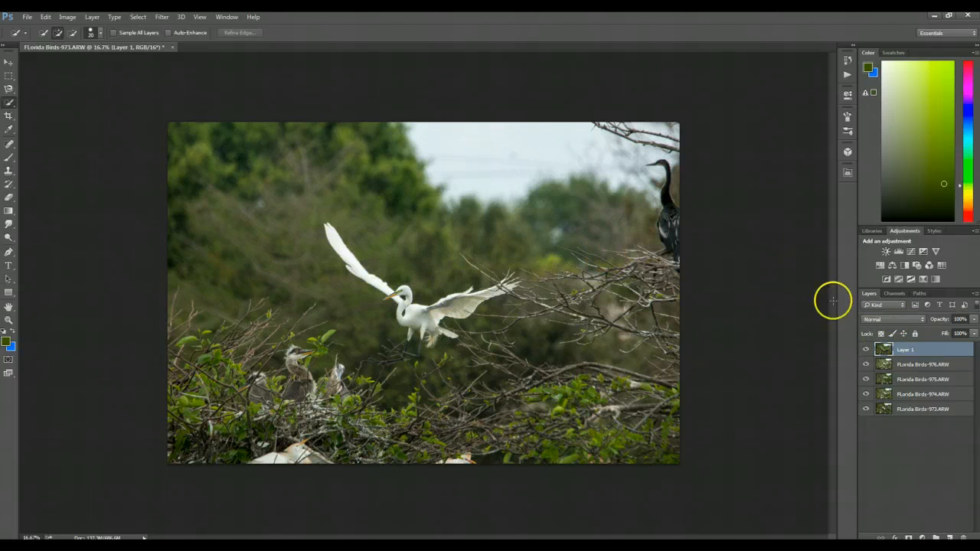
# Set the pasted top layer's blend mode to Lighten and hide the FLorida Birds-976.ARW layer beneath it.
pyautogui.click(904, 319)
pyautogui.click(903, 334)
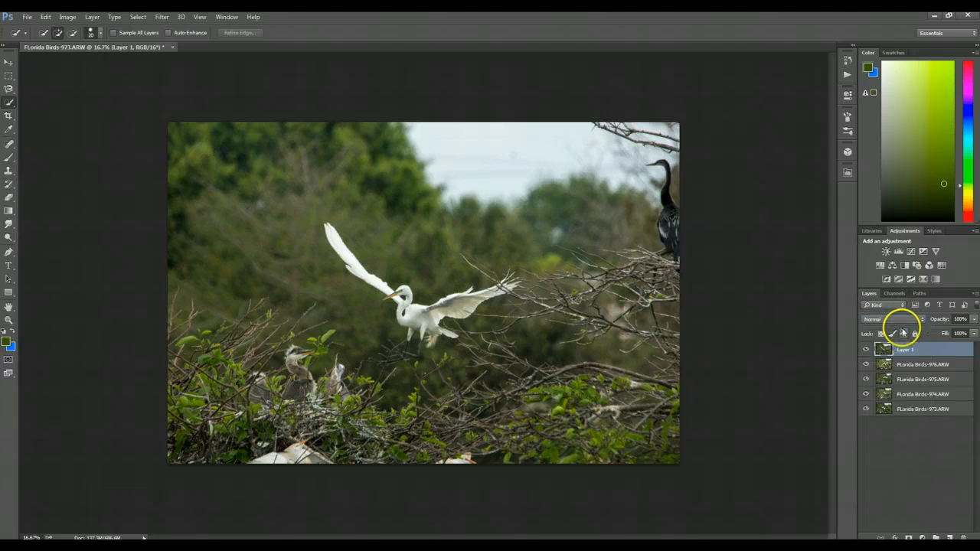
pyautogui.press('Down')
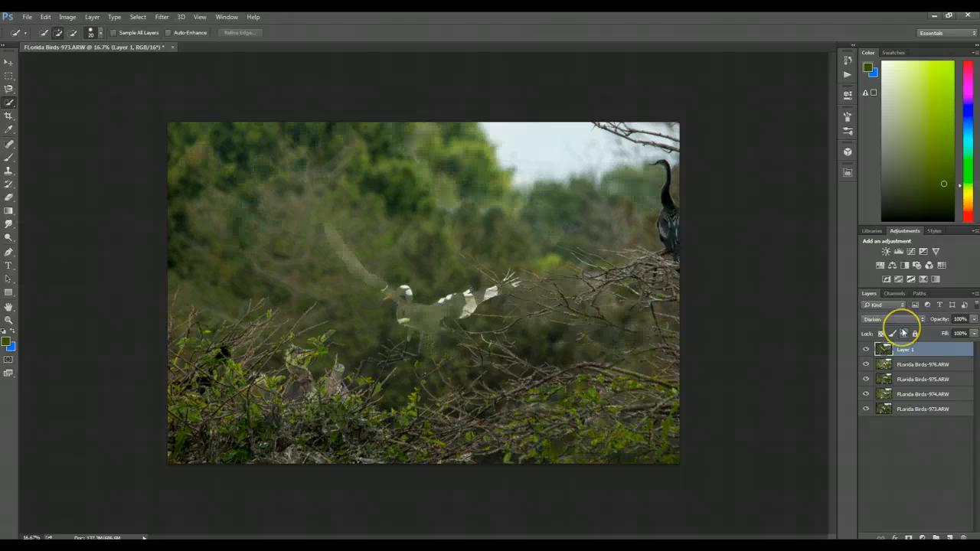
pyautogui.press('Down')
pyautogui.press('Down')
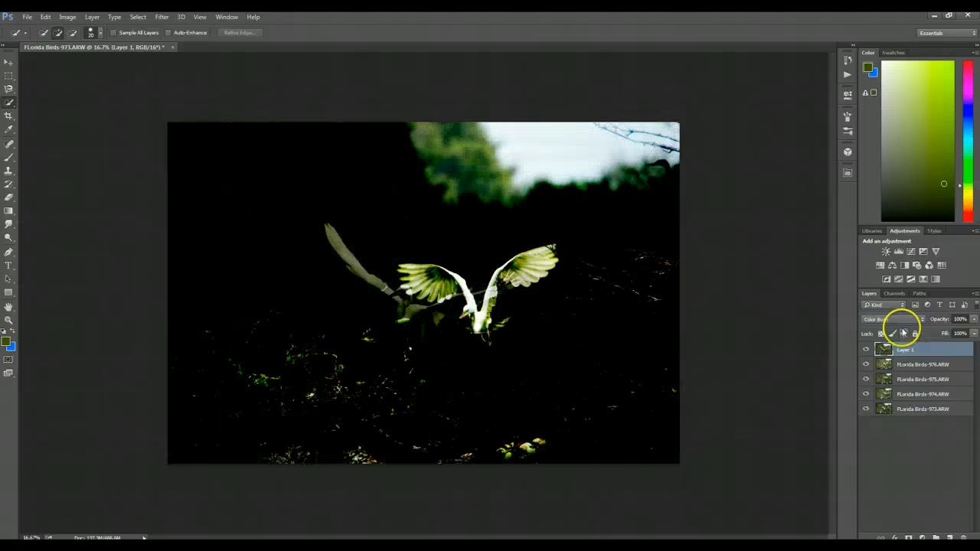
pyautogui.press('Up')
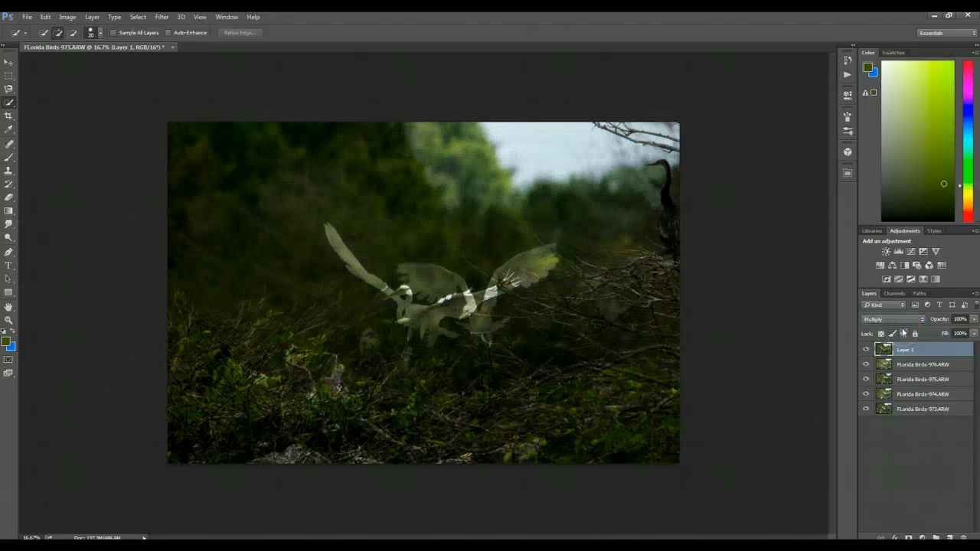
pyautogui.press('Down')
pyautogui.press('Down')
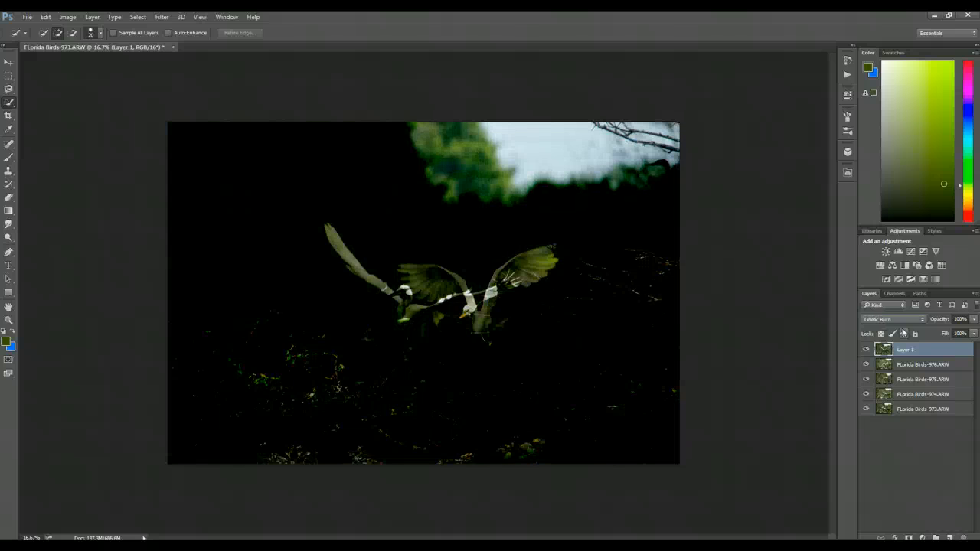
pyautogui.press('Down')
pyautogui.press('Down')
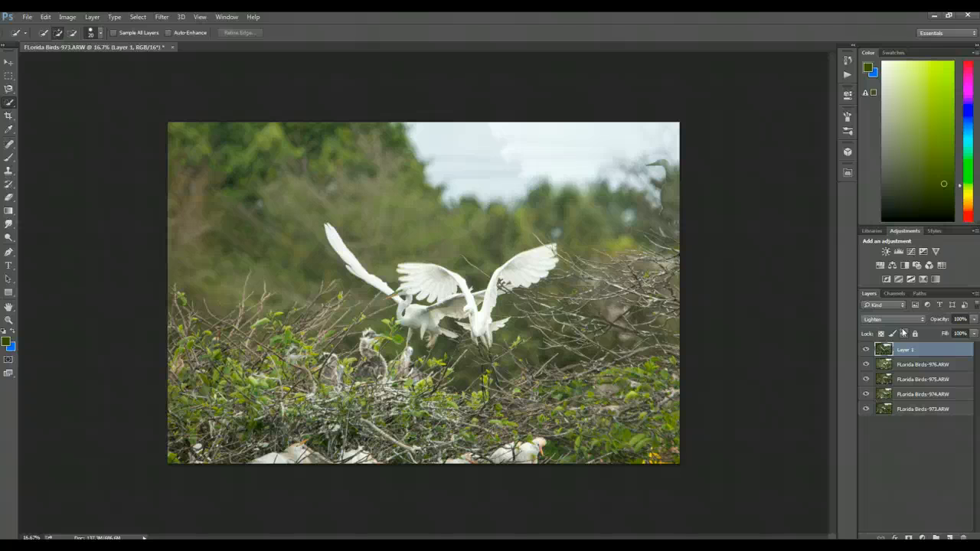
pyautogui.click(866, 366)
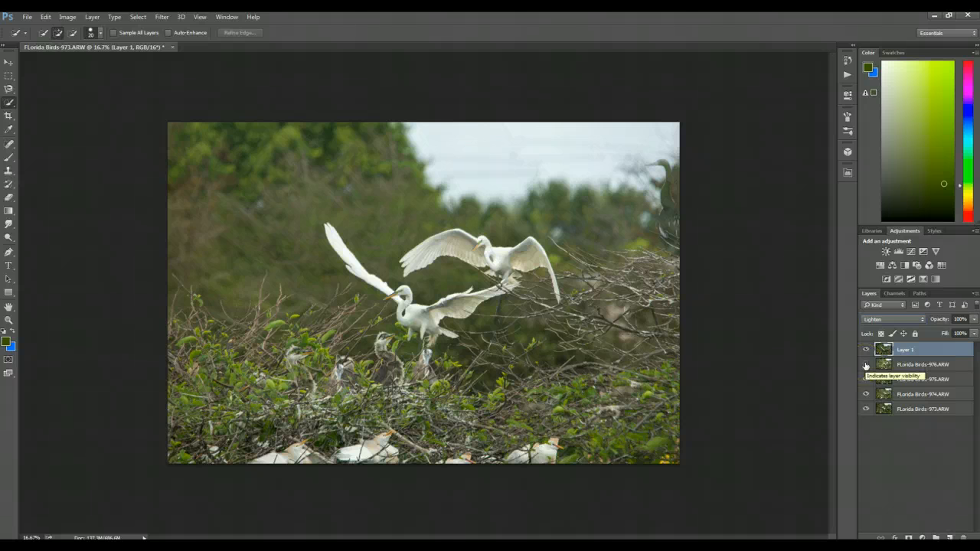
# Toggle the FLorida Birds-976.ARW layer, then hide all four layers beneath Layer 1 to view the pasted photo alone.
pyautogui.click(866, 366)
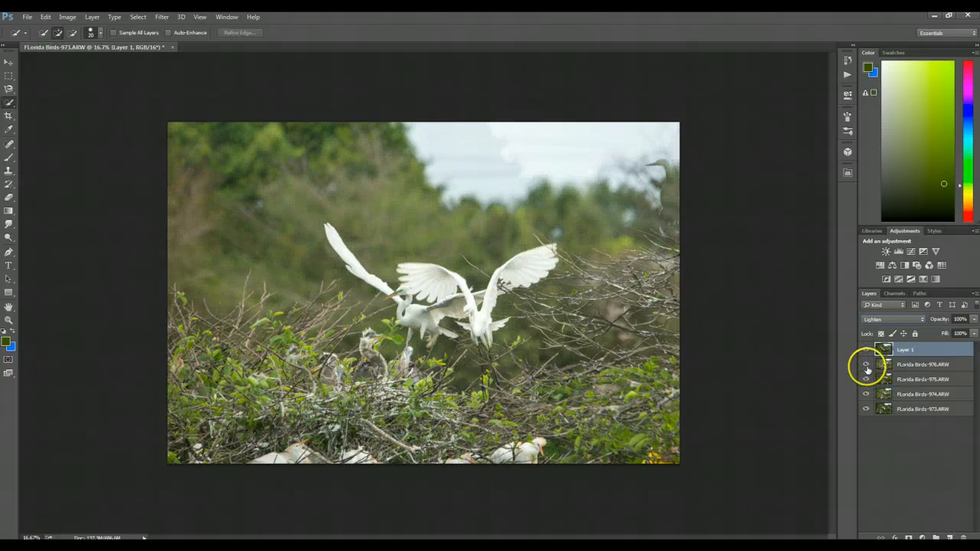
pyautogui.click(866, 365)
pyautogui.moveTo(870, 410); pyautogui.dragTo(867, 369)
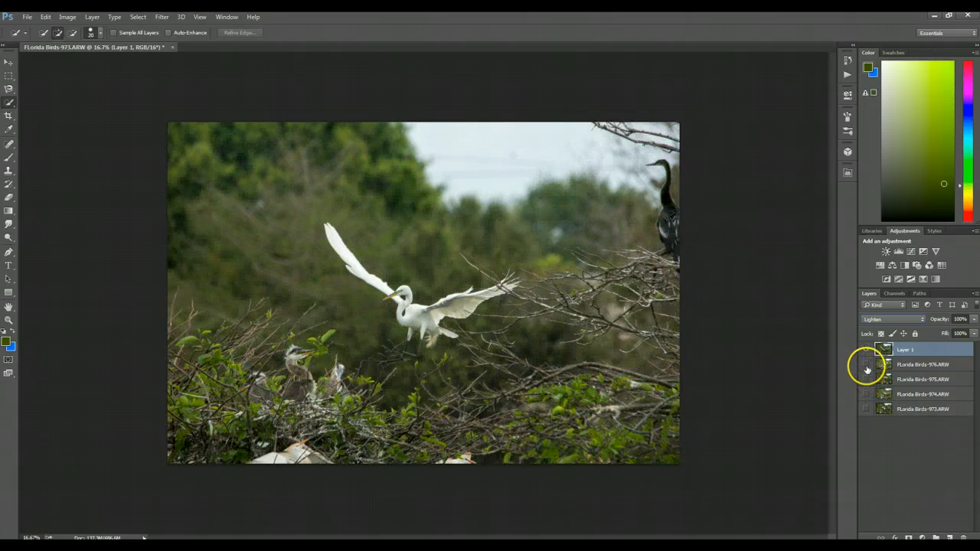
# Show the FLorida Birds-975.ARW and 976.ARW layers and set the 976 layer's blend mode to Lighten.
pyautogui.click(867, 366)
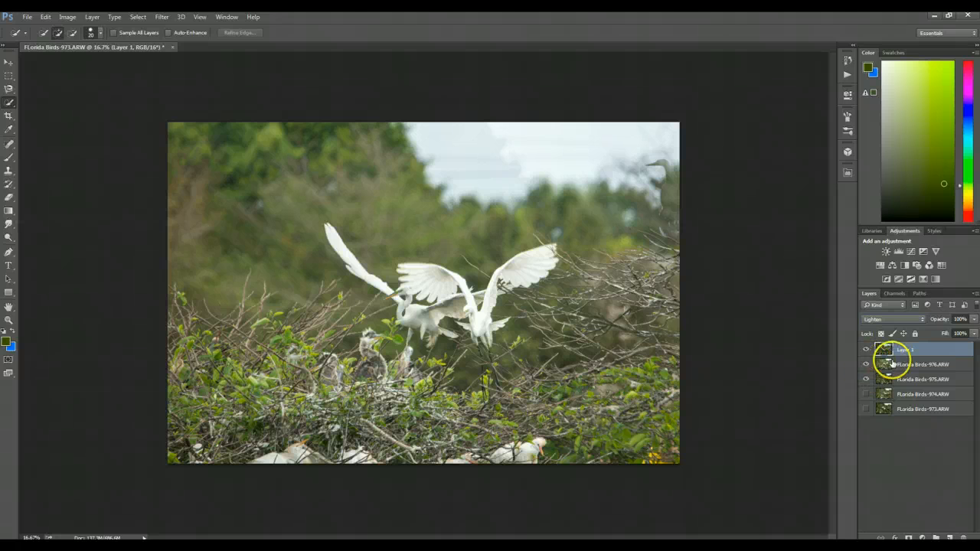
pyautogui.click(919, 364)
pyautogui.click(910, 319)
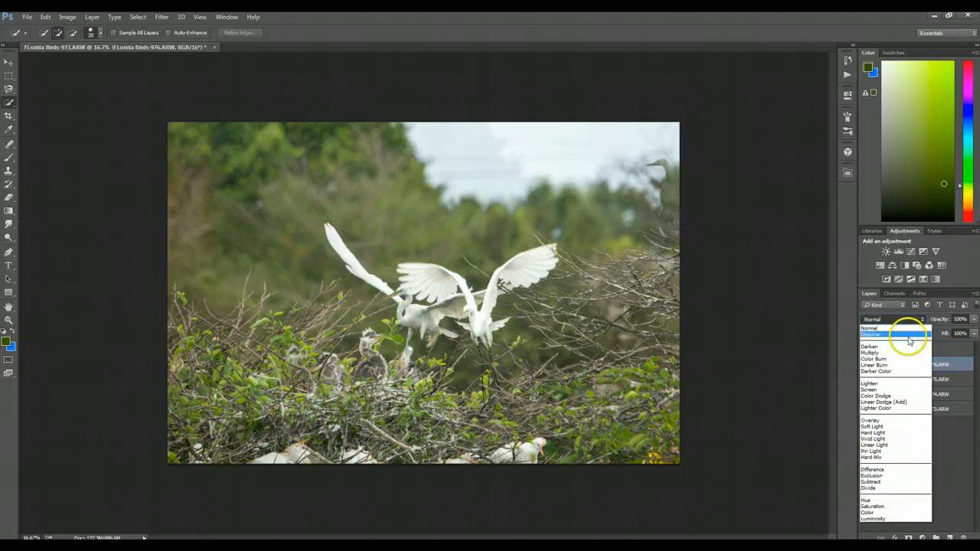
pyautogui.click(903, 369)
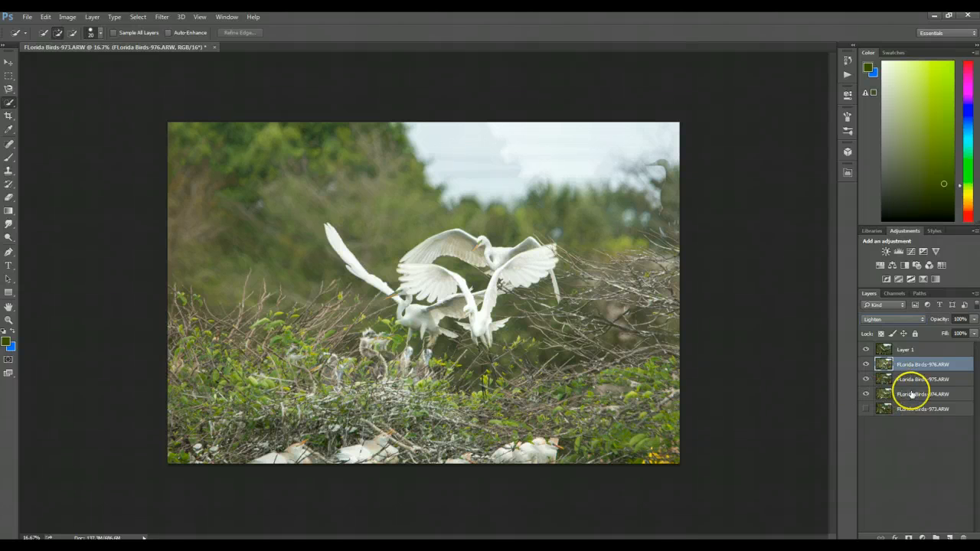
# Set the FLorida Birds-974.ARW layer's blend mode to Lighten.
pyautogui.click(895, 394)
pyautogui.click(903, 320)
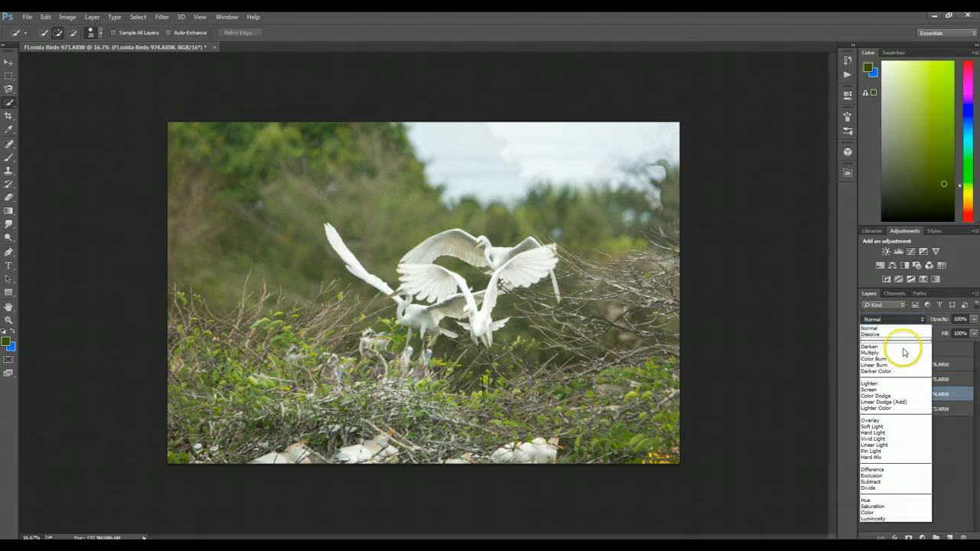
pyautogui.click(900, 383)
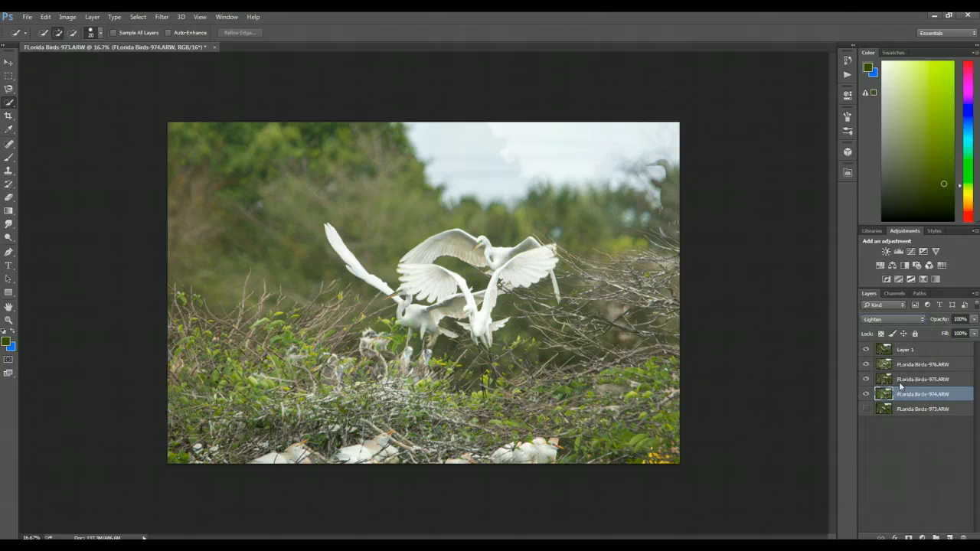
# Hide the FLorida Birds-976.ARW layer and set the FLorida Birds-975.ARW layer's blend mode to Lighten.
pyautogui.click(866, 367)
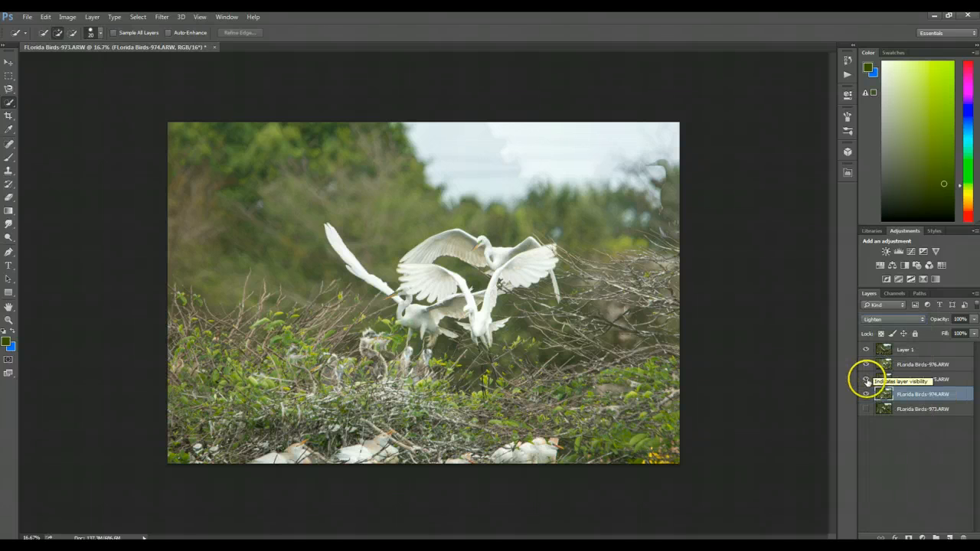
pyautogui.click(865, 366)
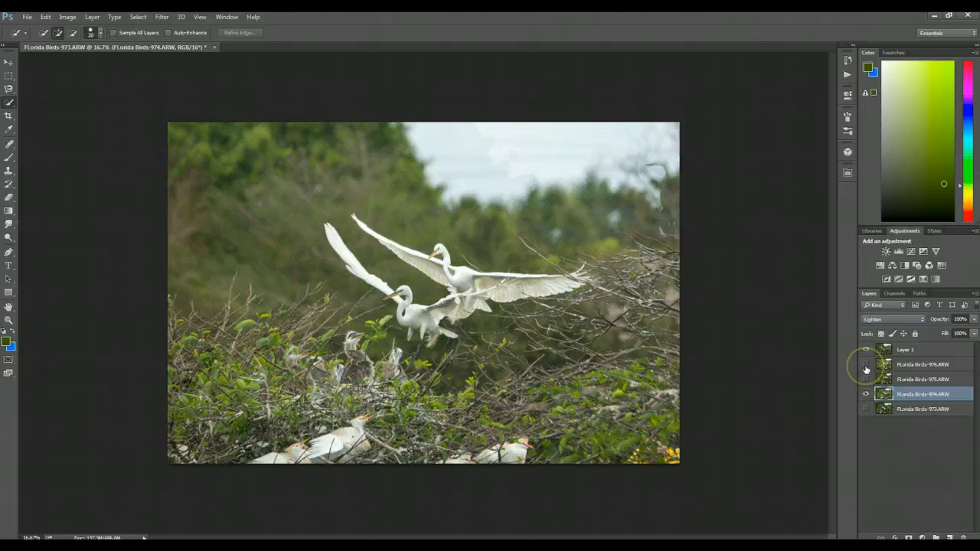
pyautogui.click(907, 379)
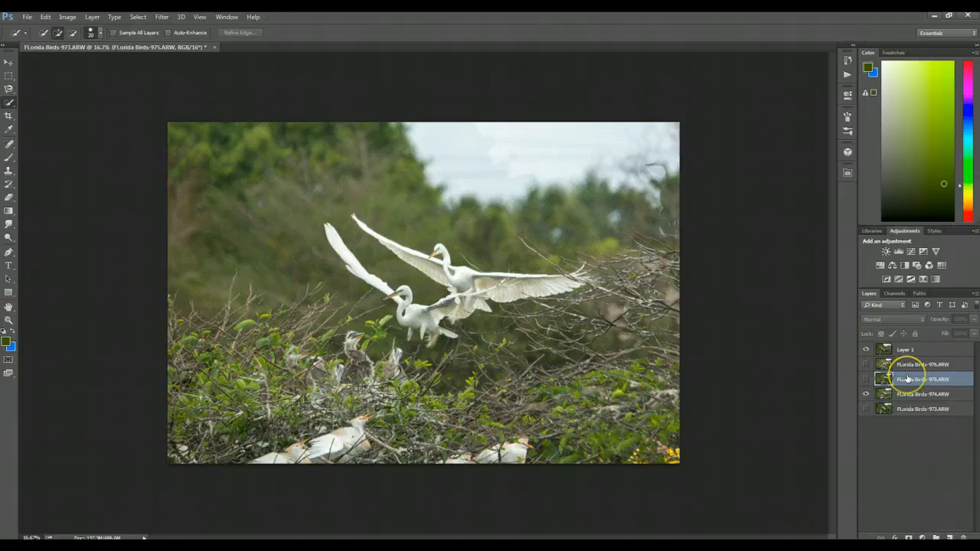
pyautogui.click(866, 378)
pyautogui.click(888, 318)
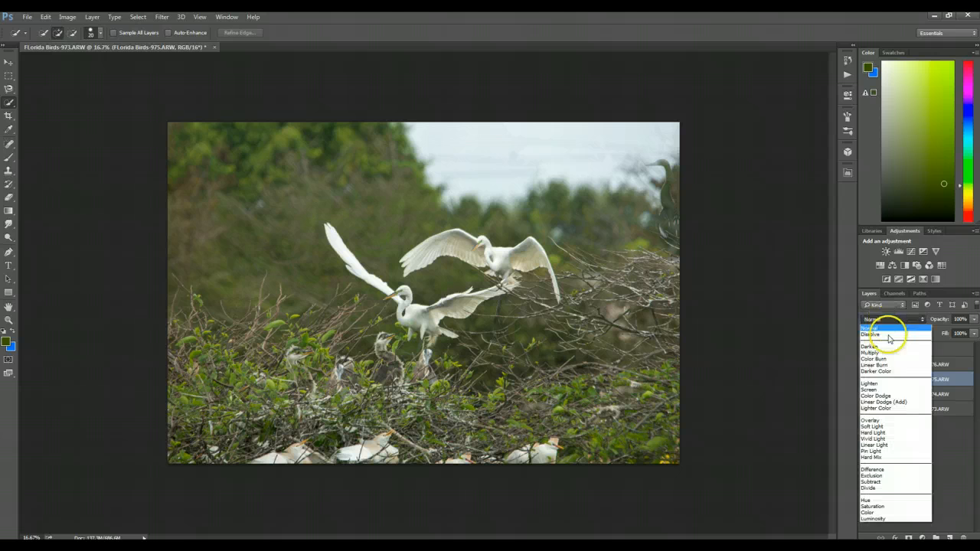
pyautogui.click(889, 383)
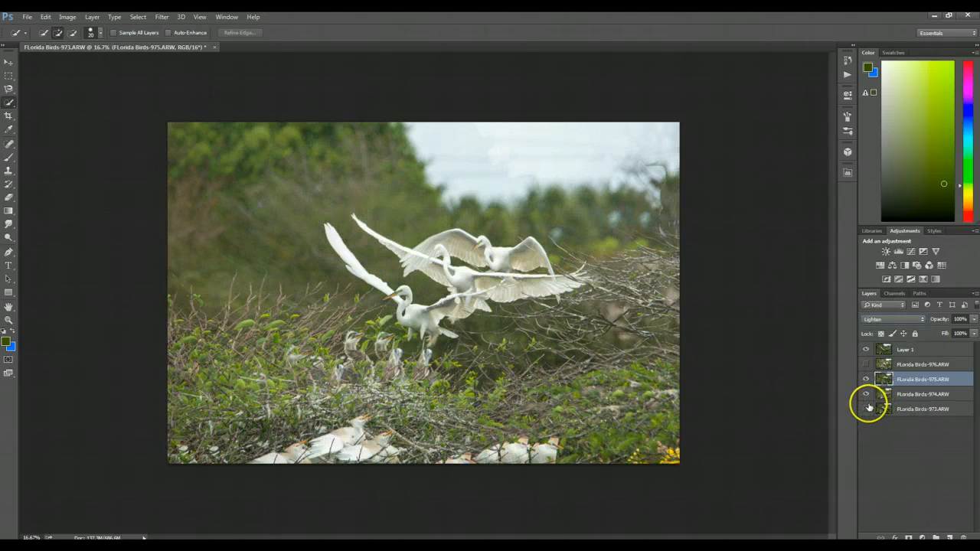
# Select the bottom FLorida Birds-973.ARW layer and make all five layers visible.
pyautogui.click(917, 395)
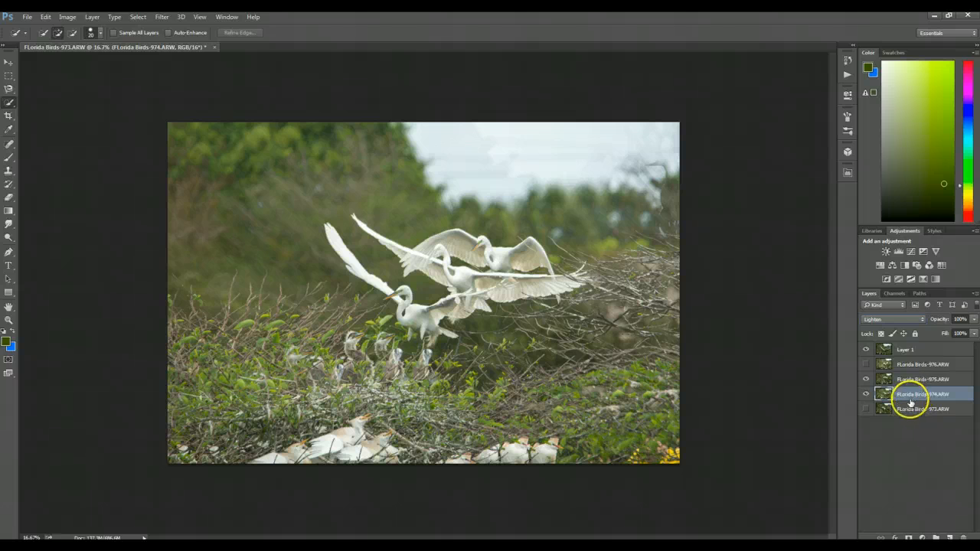
pyautogui.click(909, 408)
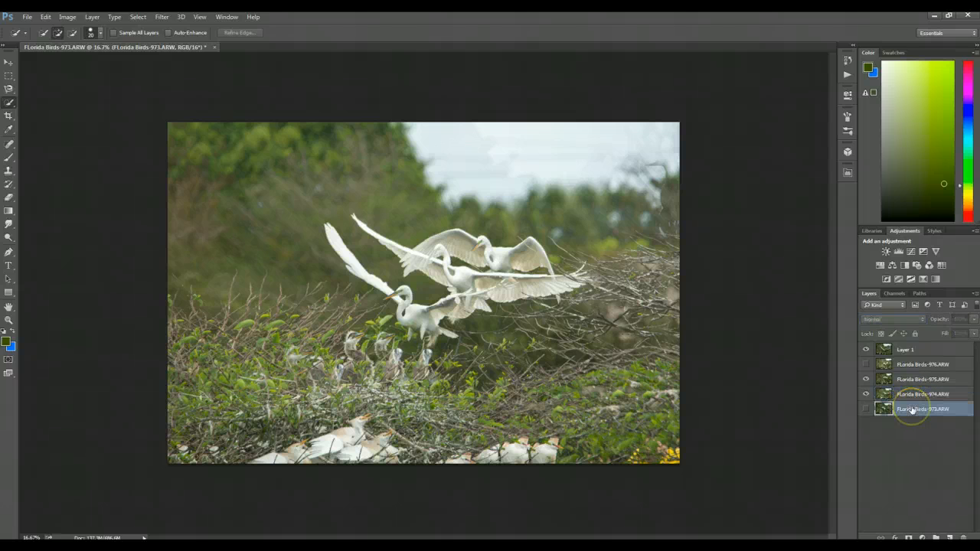
pyautogui.click(867, 408)
pyautogui.click(867, 379)
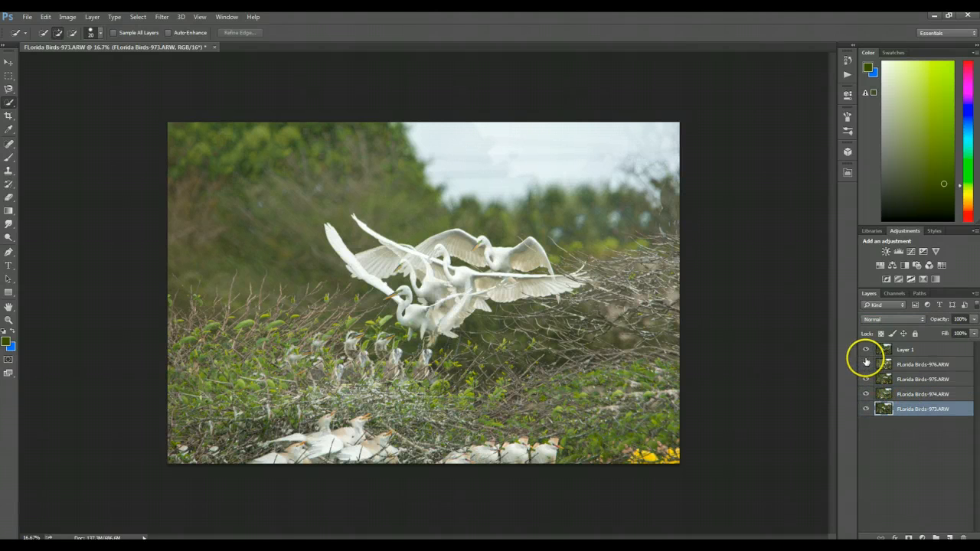
pyautogui.click(866, 363)
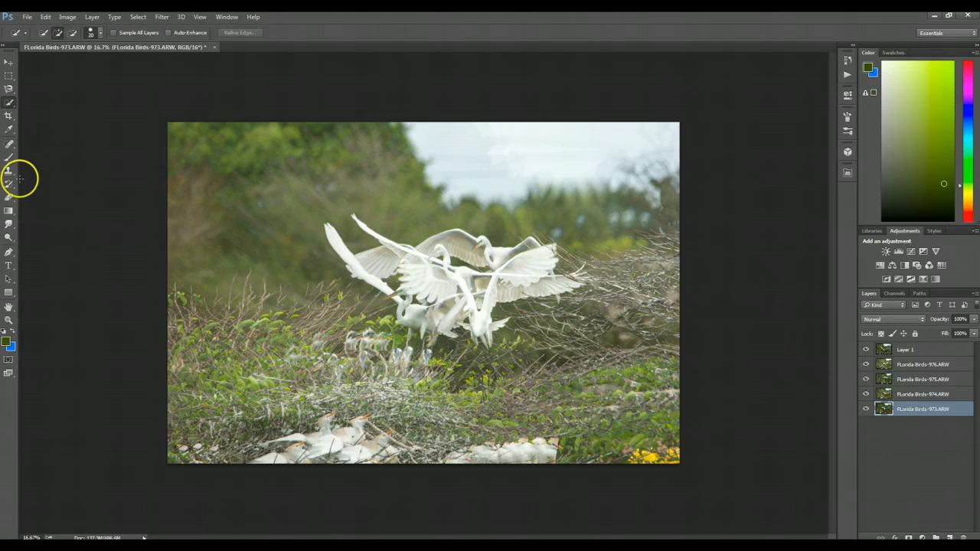
# With Layer 1, 976 and 975 hidden, move the FLorida Birds-973.ARW layer rightward to align its background with the 974 layer.
pyautogui.click(10, 65)
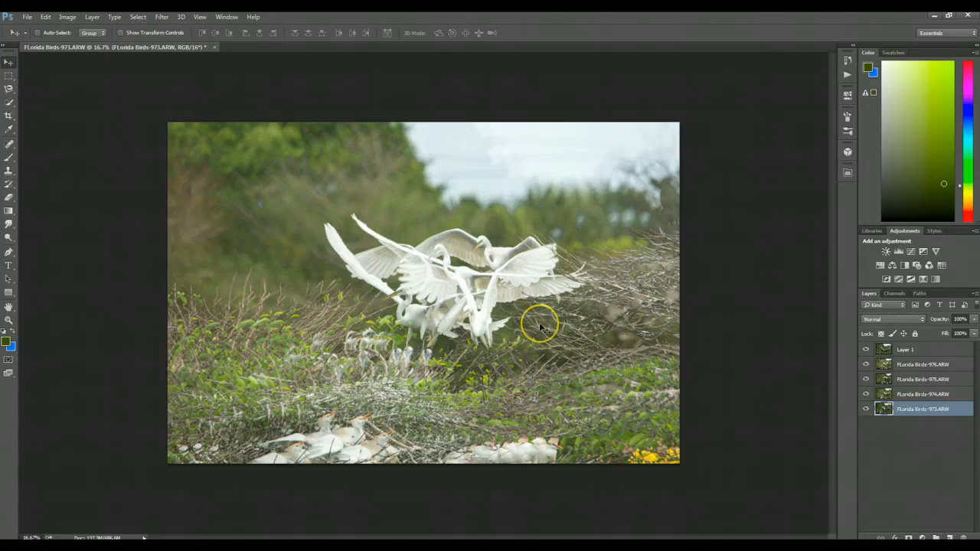
pyautogui.moveTo(540, 328); pyautogui.dragTo(572, 325)
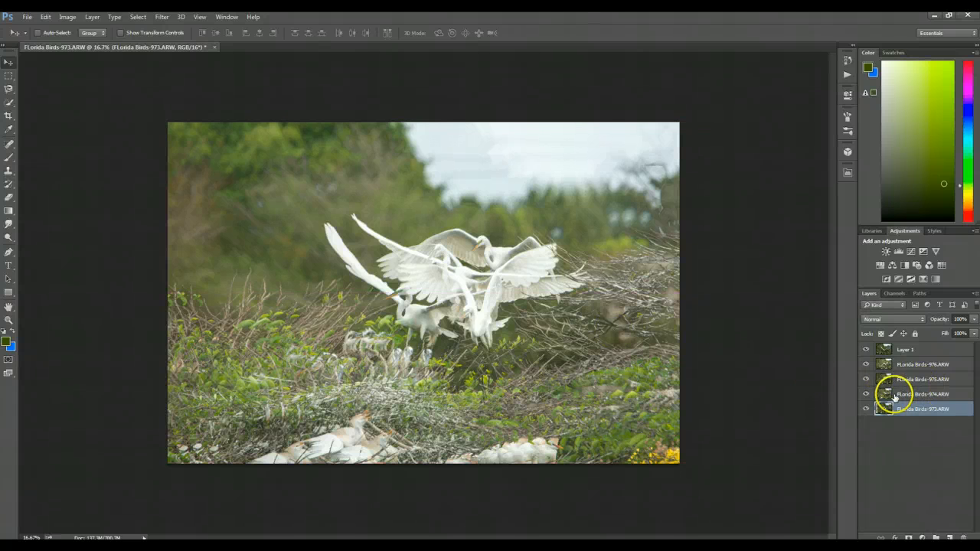
pyautogui.click(864, 363)
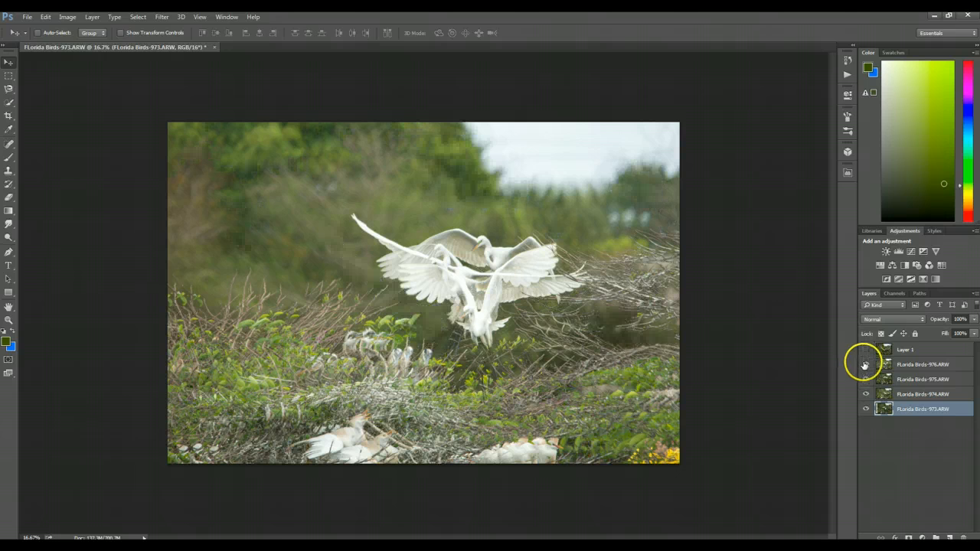
pyautogui.click(866, 379)
pyautogui.click(865, 394)
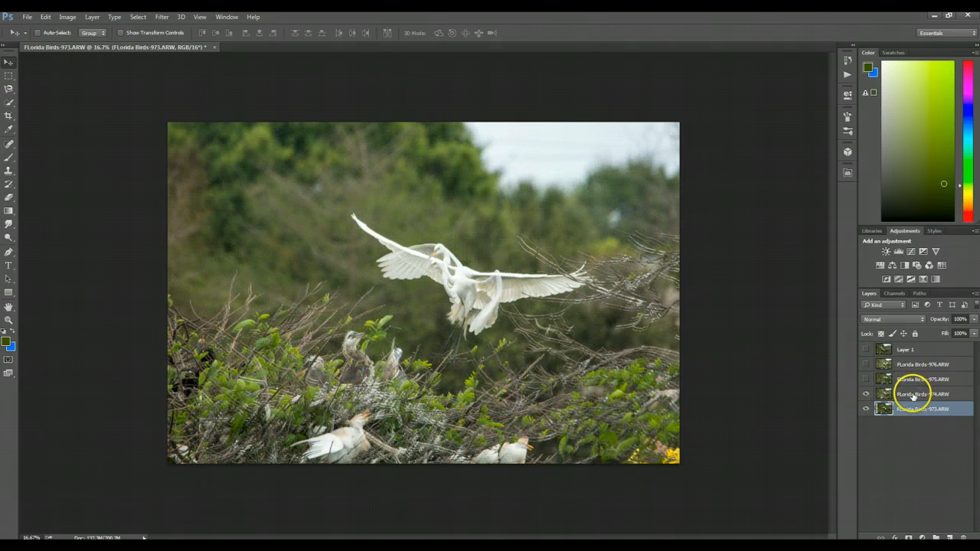
pyautogui.moveTo(557, 373); pyautogui.dragTo(556, 369)
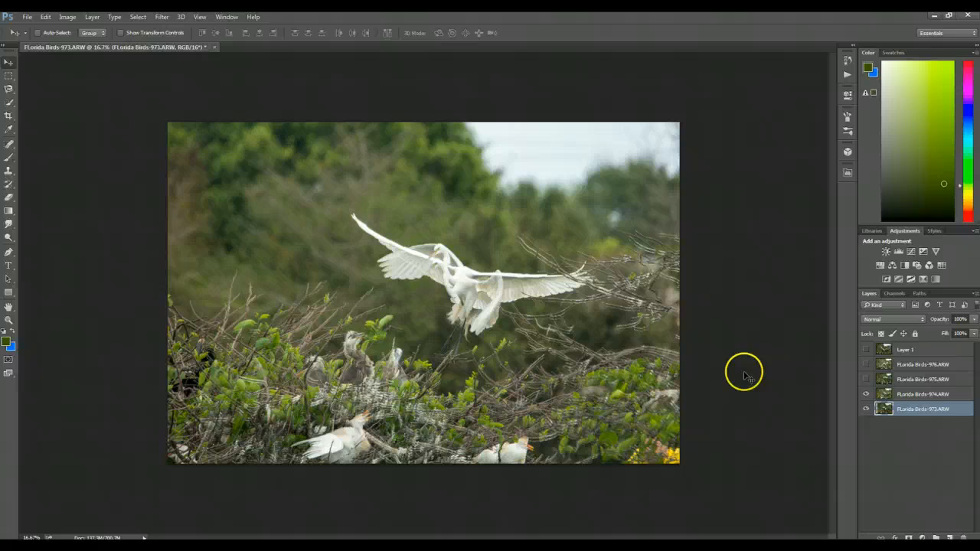
# Show the 975 layer instead of 974 and move the FLorida Birds-973.ARW layer further right to align their backgrounds.
pyautogui.click(866, 394)
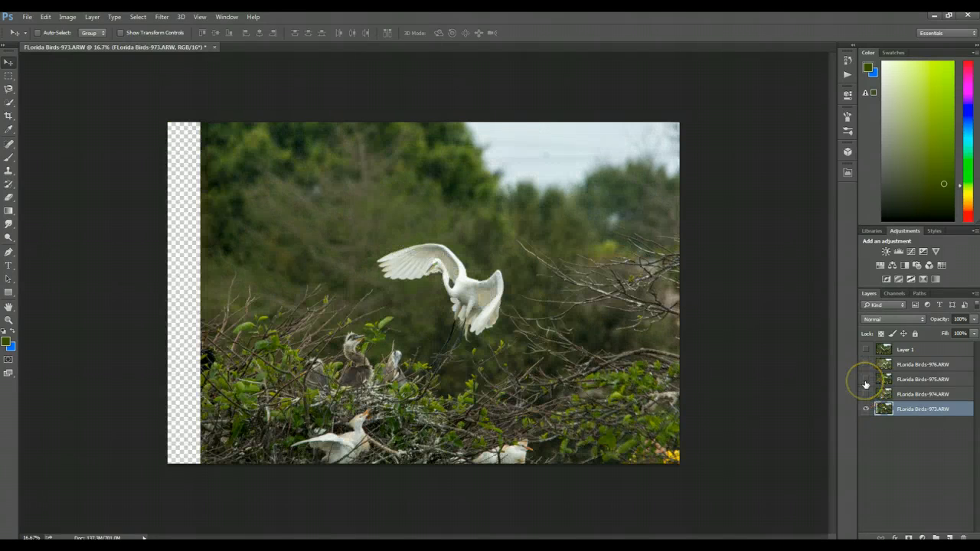
pyautogui.click(866, 381)
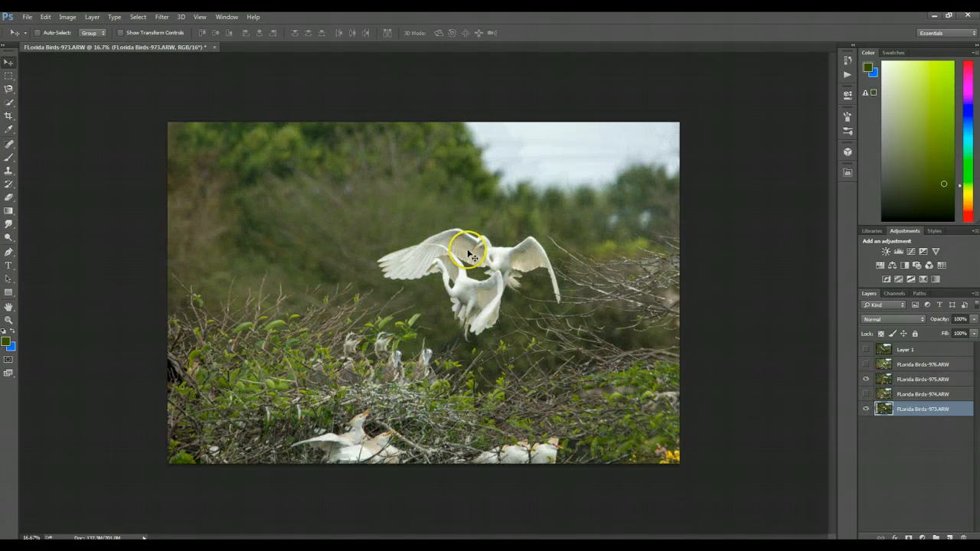
pyautogui.moveTo(556, 317); pyautogui.dragTo(586, 319)
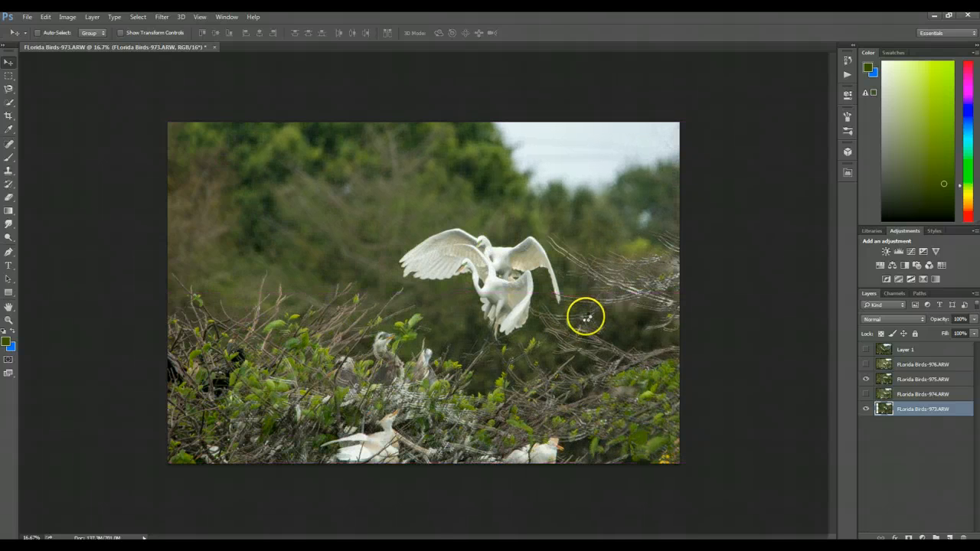
# Show the 976 layer instead of 975 and move the FLorida Birds-973.ARW layer slightly left and up to align their backgrounds.
pyautogui.click(864, 379)
pyautogui.click(866, 365)
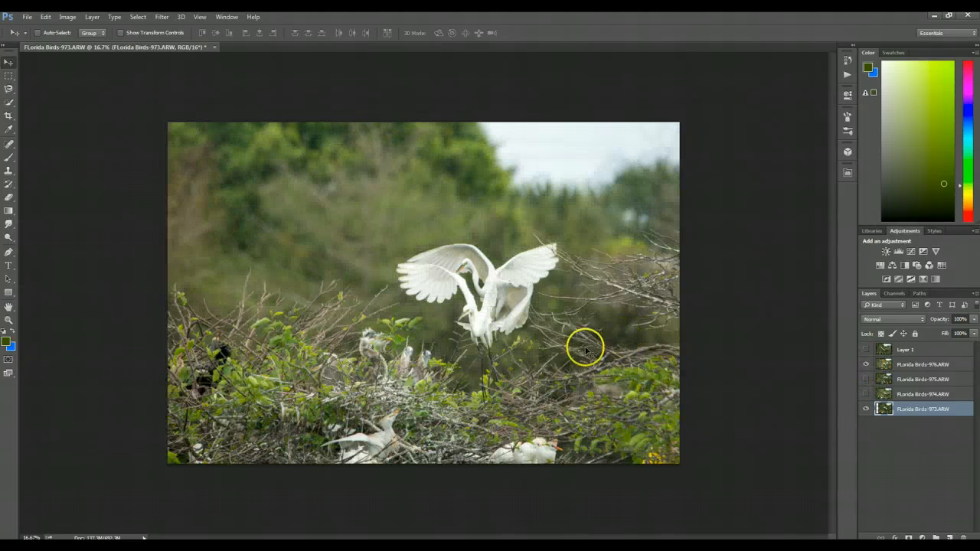
pyautogui.moveTo(547, 360)
pyautogui.mouseDown()
pyautogui.moveTo(558, 354)
pyautogui.moveTo(527, 357)
pyautogui.moveTo(533, 363)
pyautogui.moveTo(534, 354)
pyautogui.mouseUp()
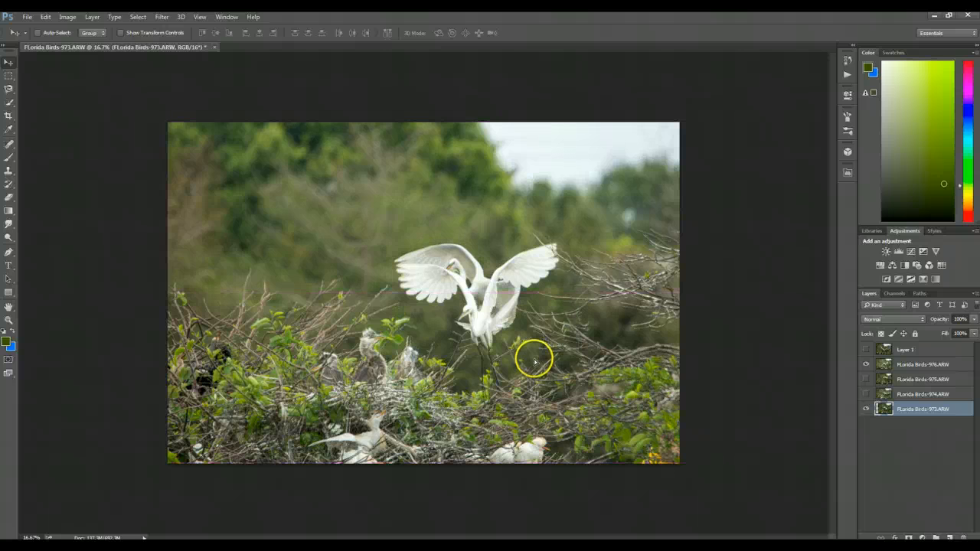
# Show Layer 1 instead of the 976 layer and move the FLorida Birds-973.ARW layer left and down to match Layer 1's background.
pyautogui.click(866, 364)
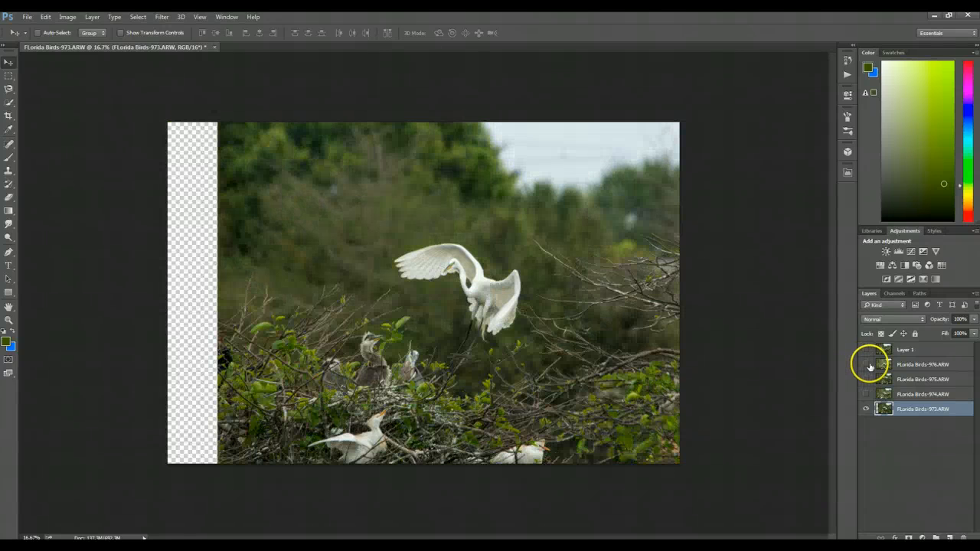
pyautogui.click(866, 350)
pyautogui.moveTo(579, 353); pyautogui.dragTo(505, 375)
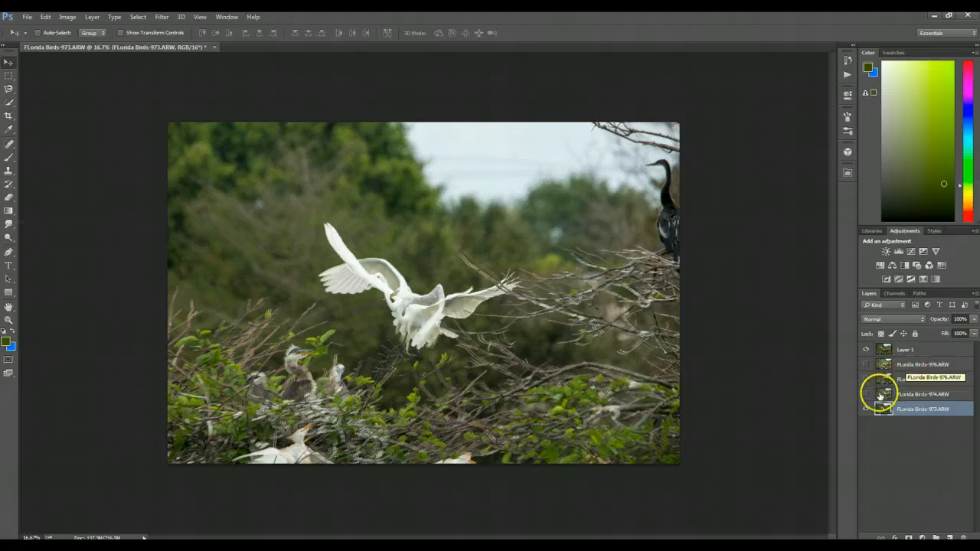
# Hide Layer 1, select the FLorida Birds-974.ARW layer and toggle its visibility to compare it with the repositioned 973 layer.
pyautogui.click(866, 350)
pyautogui.click(866, 364)
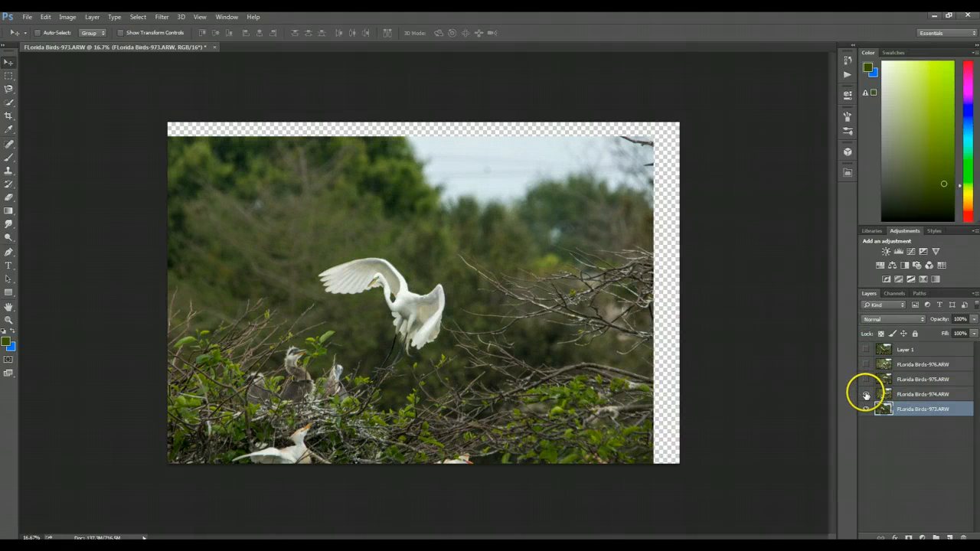
pyautogui.click(865, 394)
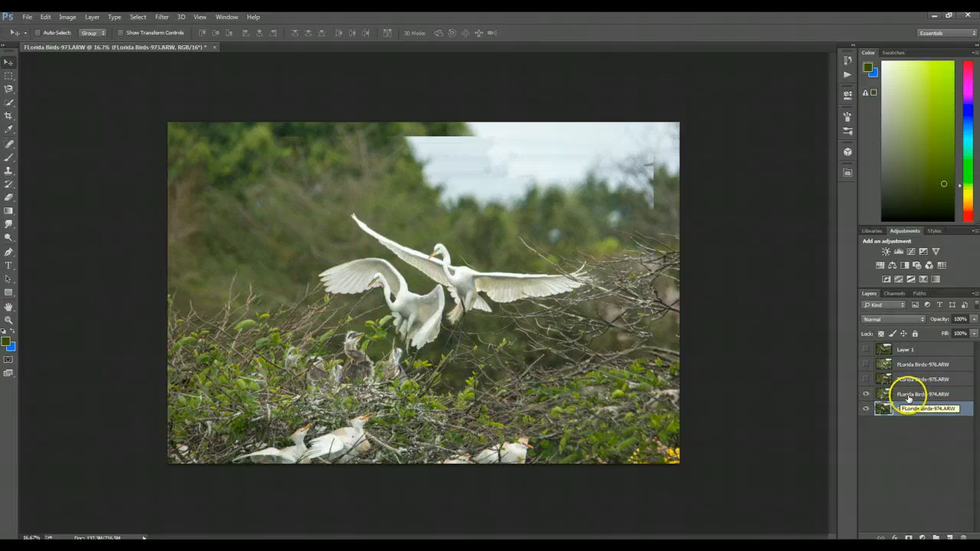
pyautogui.click(909, 397)
pyautogui.keyDown('alt'); pyautogui.click(865, 395); pyautogui.keyUp('alt')
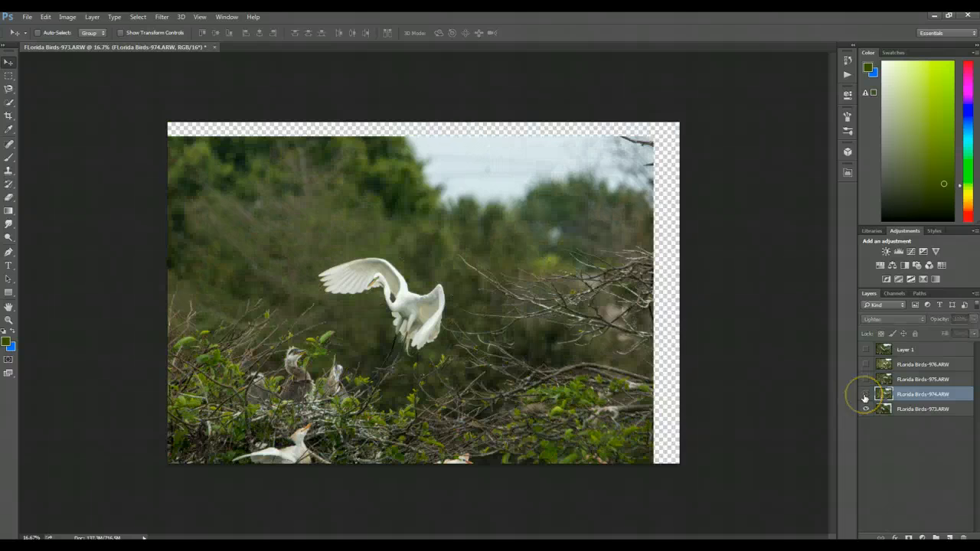
pyautogui.click(865, 396)
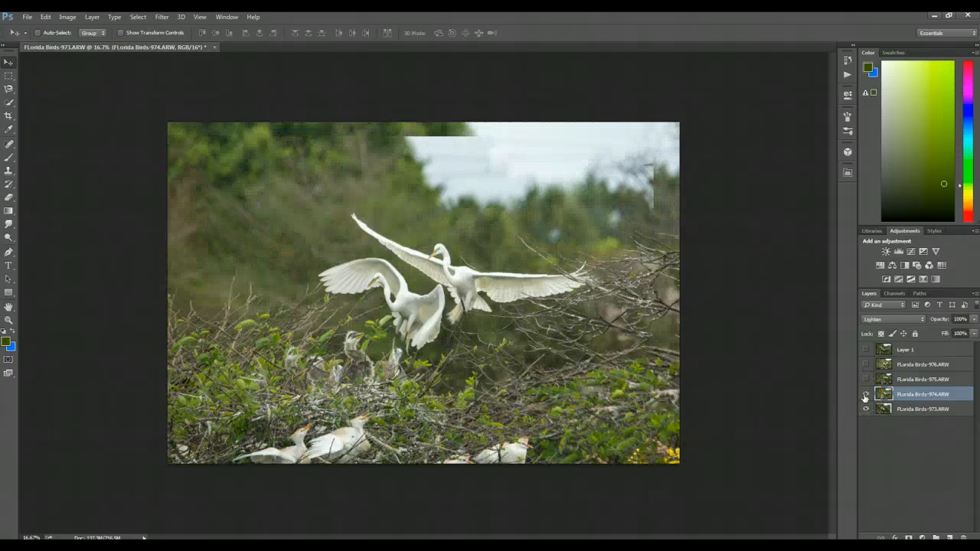
# Show the FLorida Birds-975.ARW layer instead of 974 and move it left and down to align with the 973 layer's background.
pyautogui.click(865, 395)
pyautogui.click(865, 379)
pyautogui.click(894, 377)
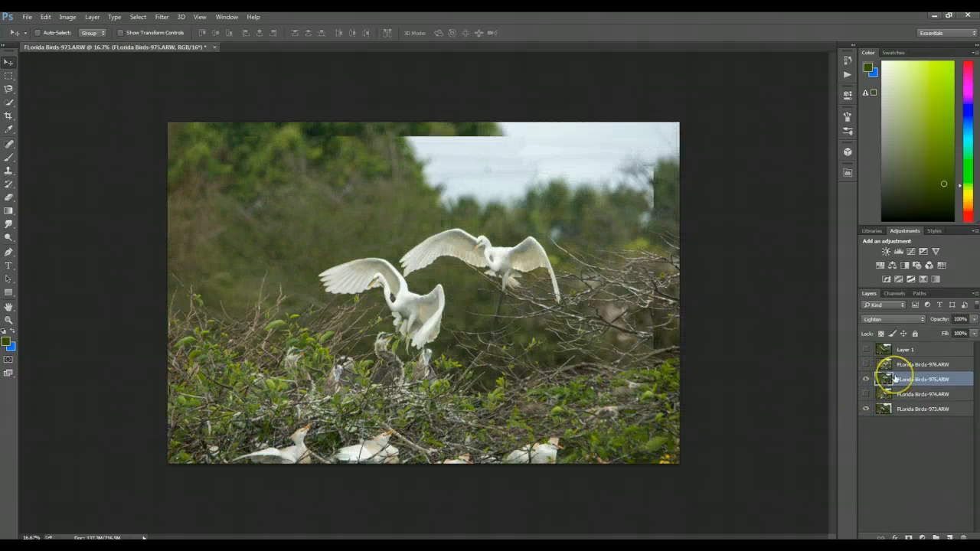
pyautogui.moveTo(559, 375); pyautogui.dragTo(451, 392)
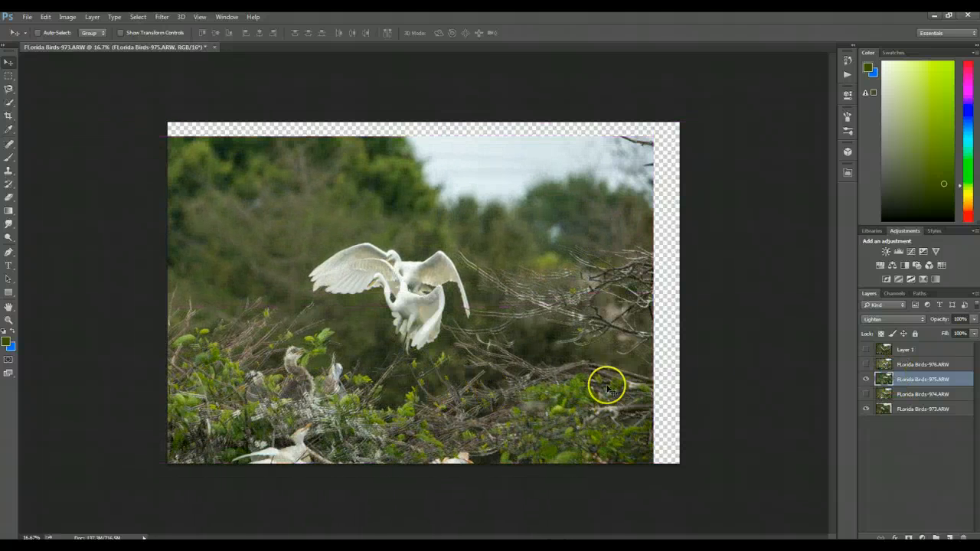
# Show the FLorida Birds-976.ARW layer instead of 975 and move it left and down to align with the 973 layer's background.
pyautogui.click(867, 365)
pyautogui.click(902, 364)
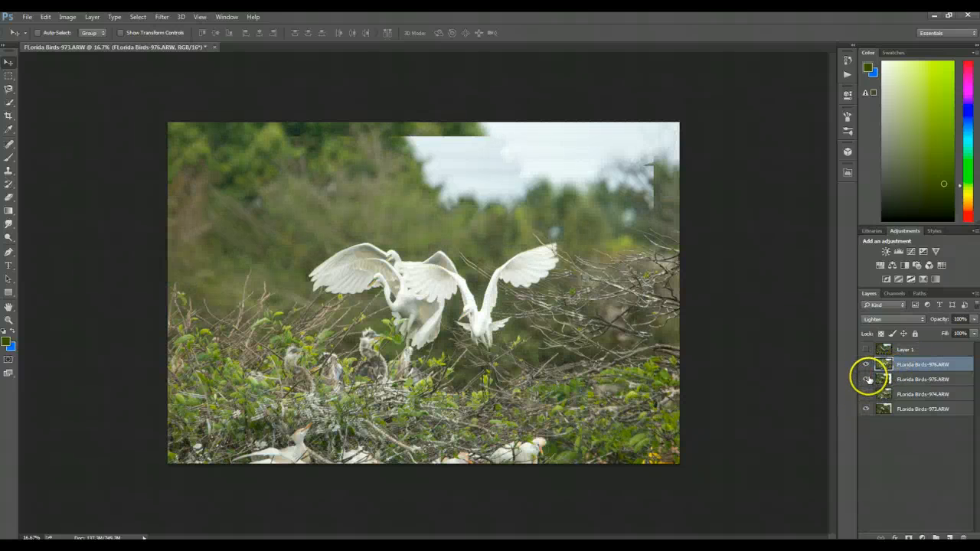
pyautogui.click(866, 379)
pyautogui.moveTo(482, 368); pyautogui.dragTo(400, 387)
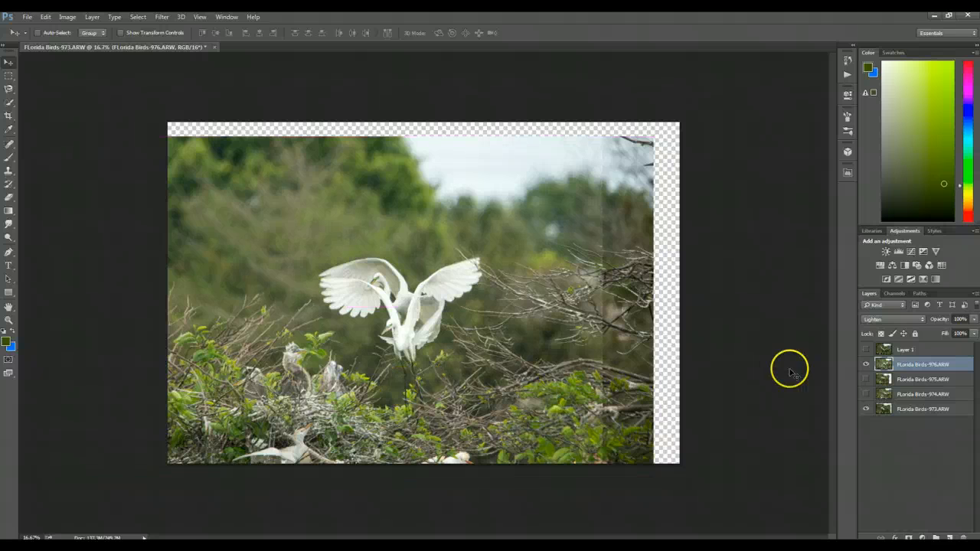
# Show Layer 1 instead of the 976 layer and move Layer 1 very slightly down to fine-tune its alignment with the 973 layer.
pyautogui.click(865, 350)
pyautogui.click(866, 363)
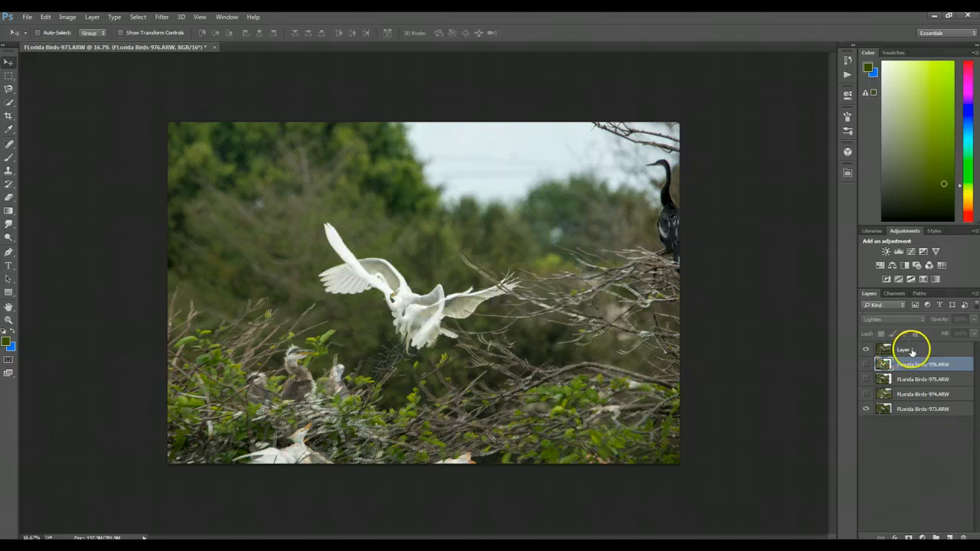
pyautogui.click(911, 352)
pyautogui.moveTo(475, 368); pyautogui.dragTo(474, 372)
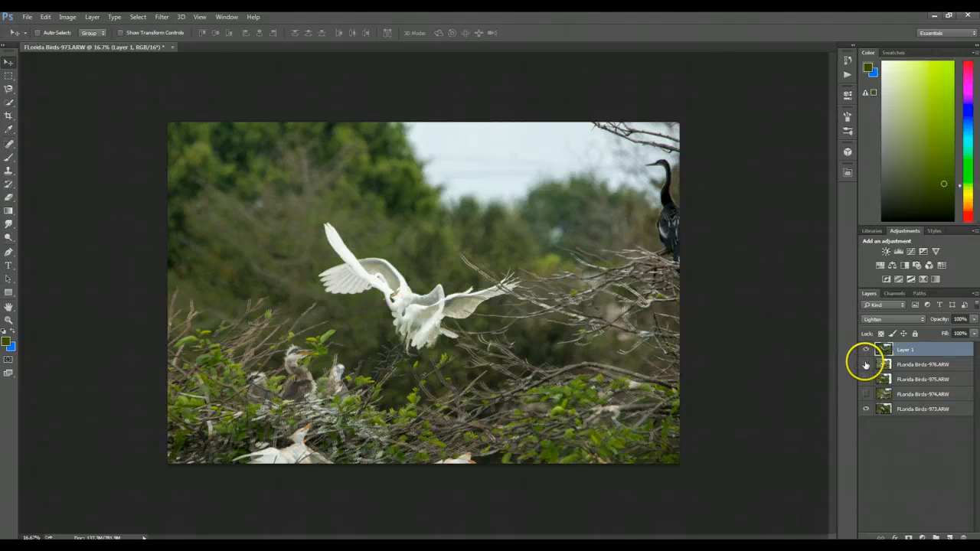
# Show all five layers, compare the image with and without FLorida Birds-974.ARW, and move that layer left and down to align its background.
pyautogui.moveTo(865, 366); pyautogui.dragTo(866, 396)
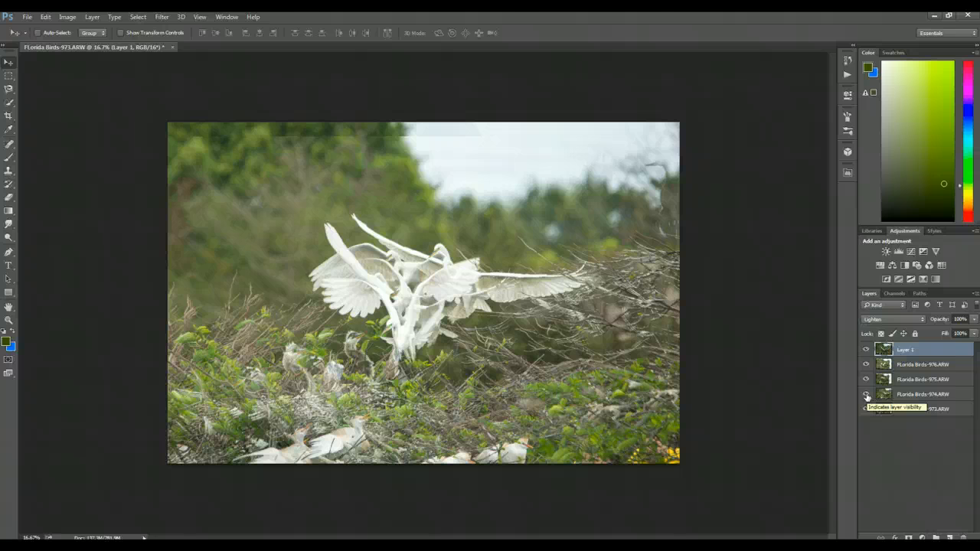
pyautogui.click(866, 396)
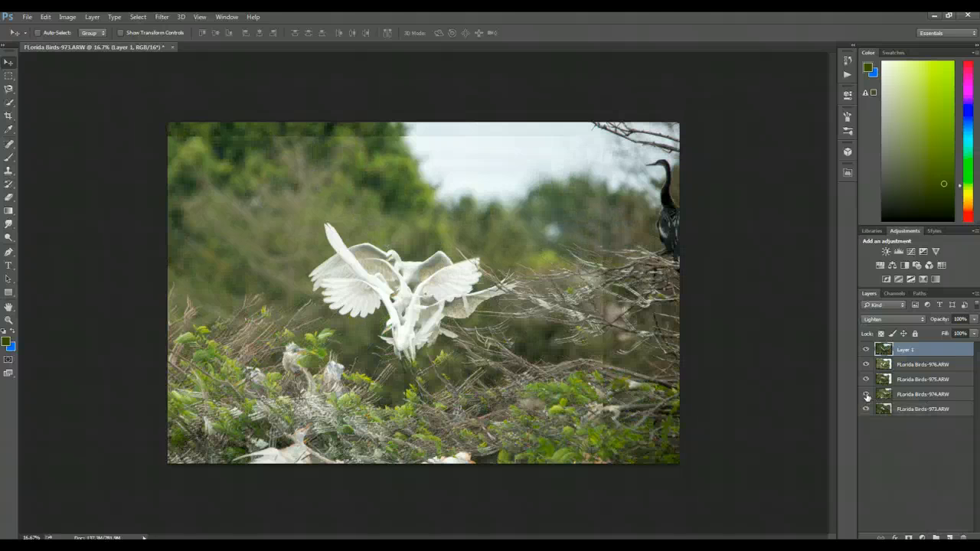
pyautogui.click(867, 396)
pyautogui.click(867, 396)
pyautogui.click(866, 396)
pyautogui.click(880, 394)
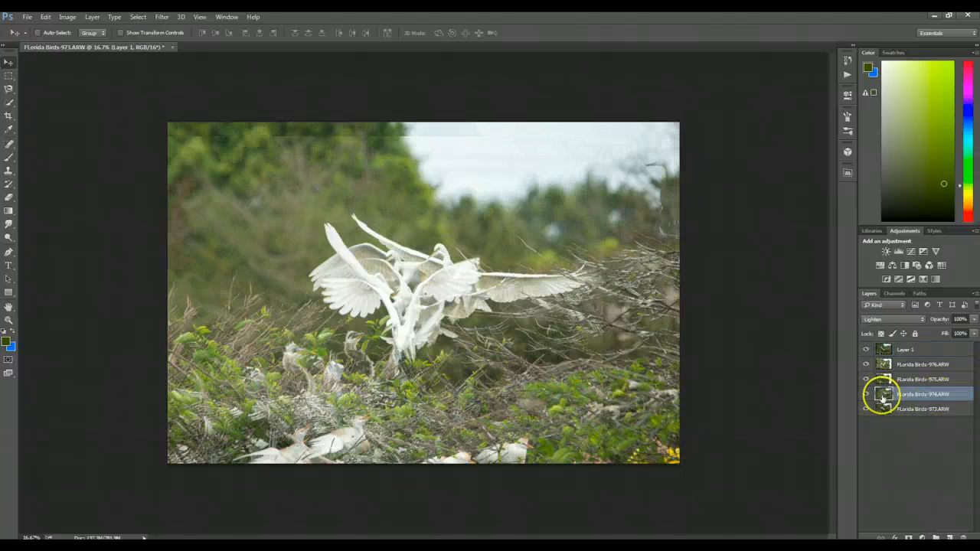
pyautogui.moveTo(602, 385); pyautogui.dragTo(533, 393)
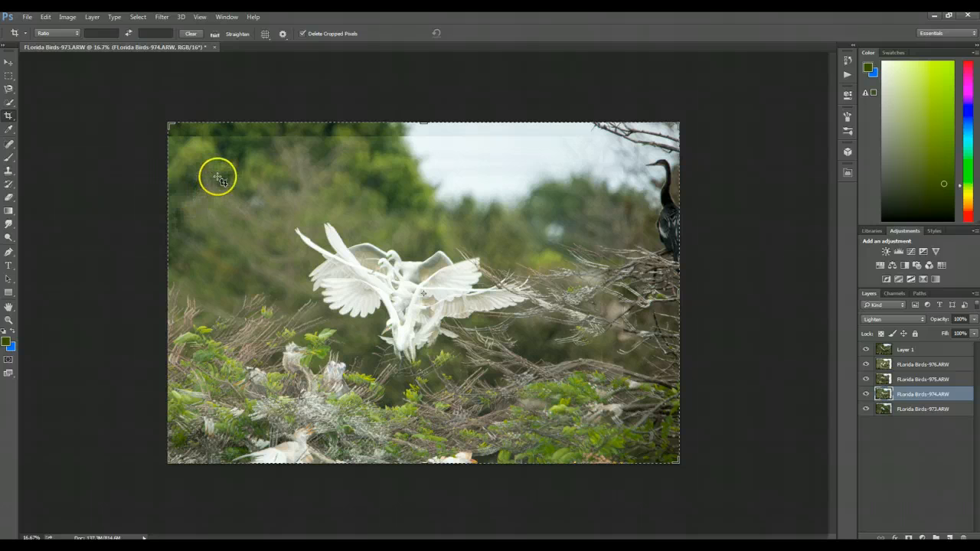
# Crop the image tightly around the overlapping egrets, cutting off the uneven layer edges and the dark bird.
pyautogui.moveTo(230, 176); pyautogui.dragTo(567, 405)
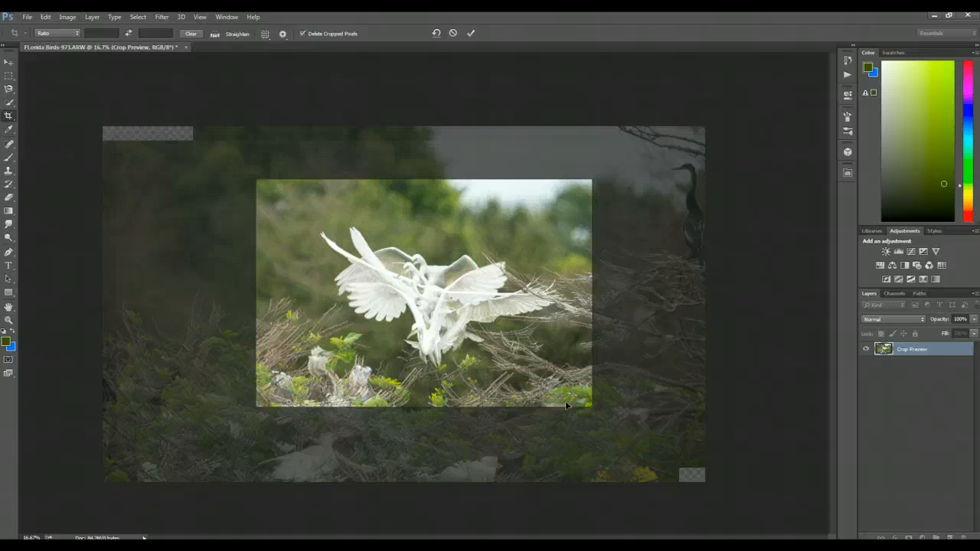
pyautogui.press('Return')
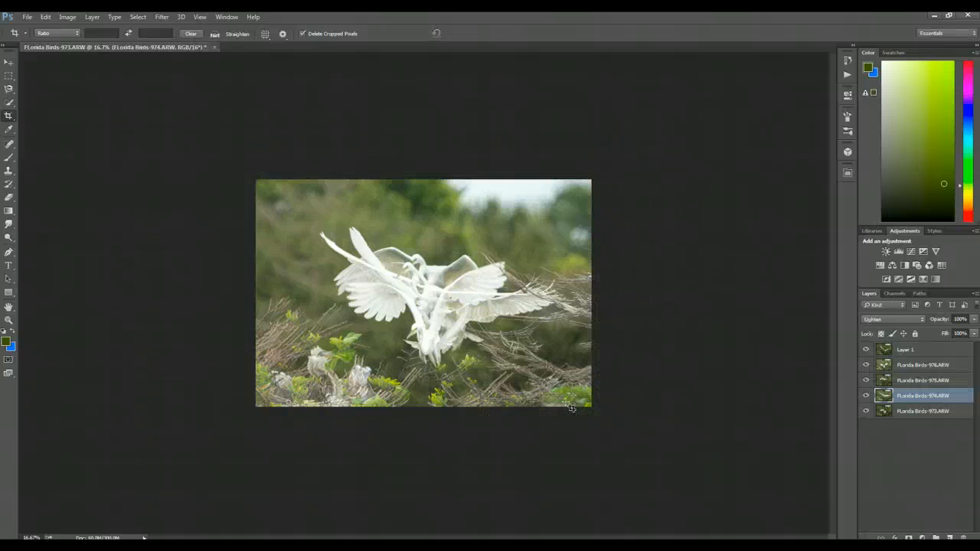
# Restore the Photoshop window to a smaller size, minimize Lightroom behind it, and bring Photoshop back over the desktop.
pyautogui.click(948, 16)
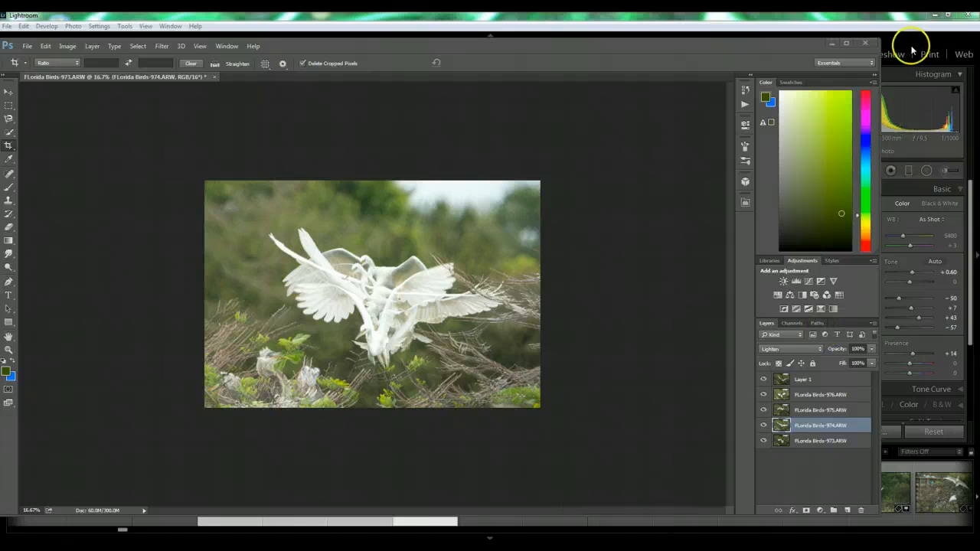
pyautogui.click(831, 43)
pyautogui.click(934, 14)
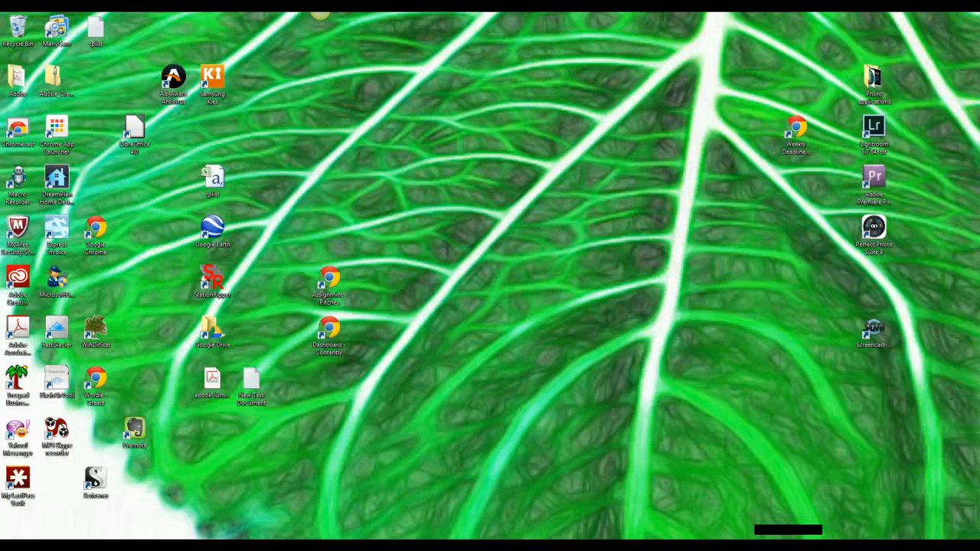
pyautogui.click(789, 545)
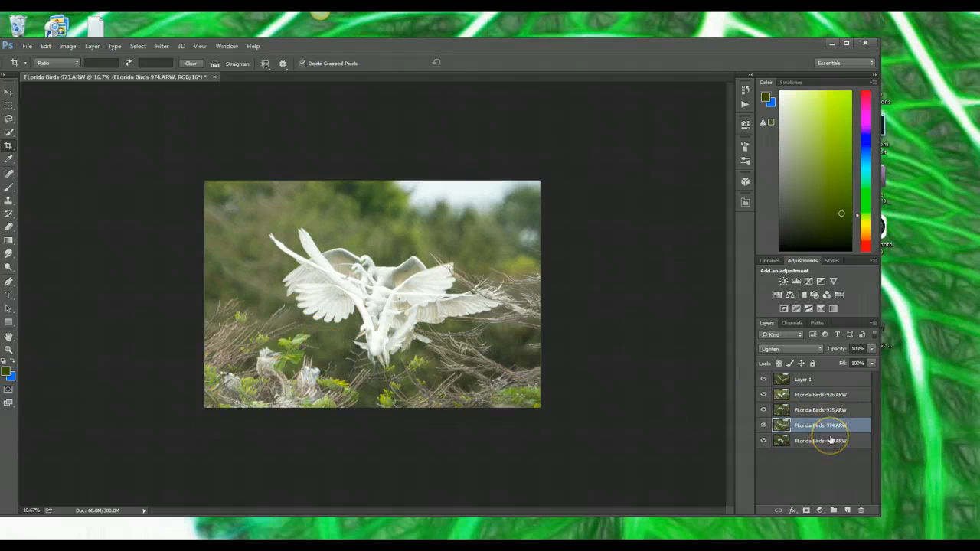
# Select all five layers from Layer 1 through FLorida Birds-973.ARW and merge them into one layer.
pyautogui.click(827, 378)
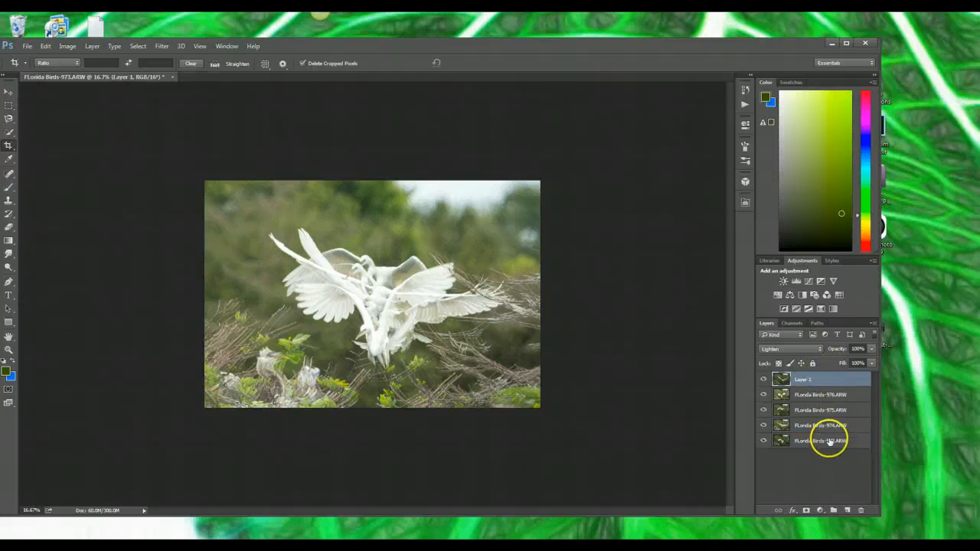
pyautogui.keyDown('shift'); pyautogui.click(830, 442); pyautogui.keyUp('shift')
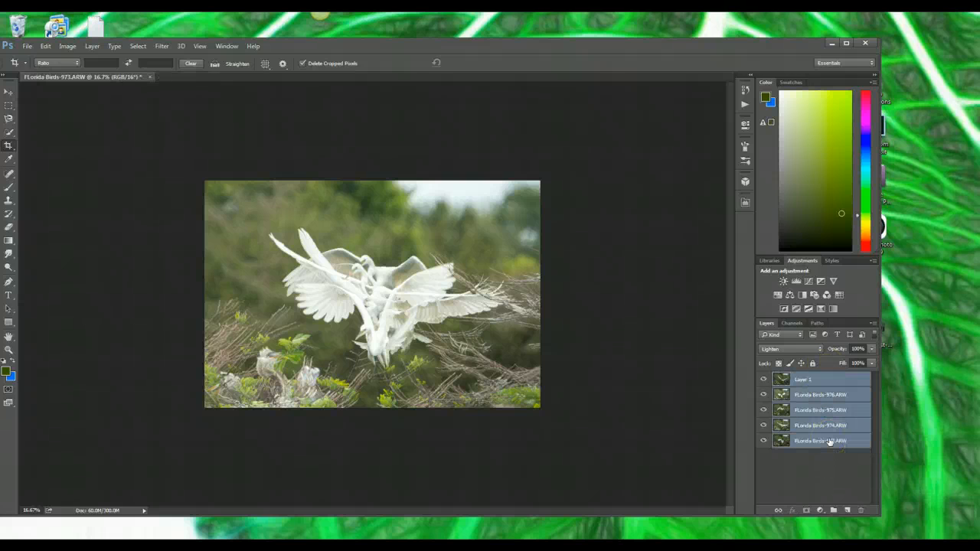
pyautogui.rightClick(830, 442)
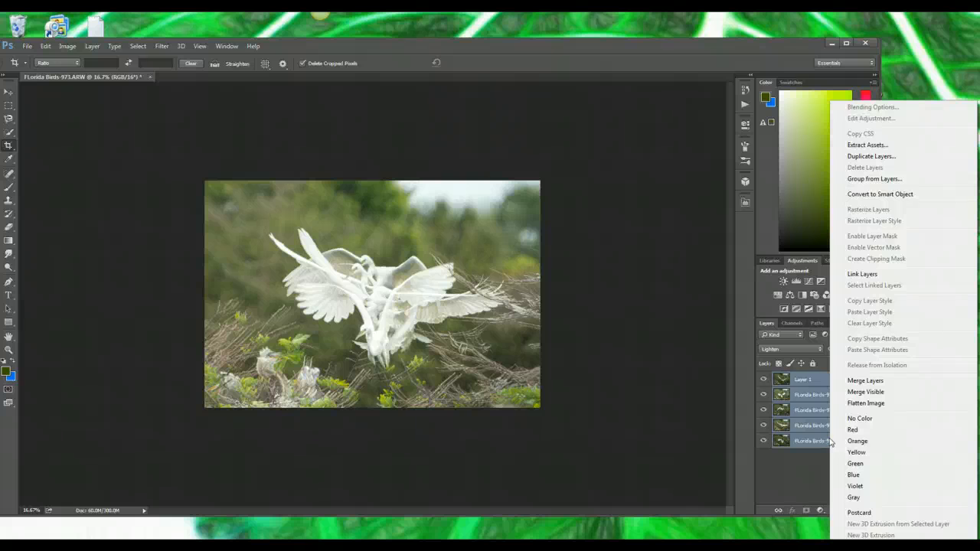
pyautogui.click(865, 381)
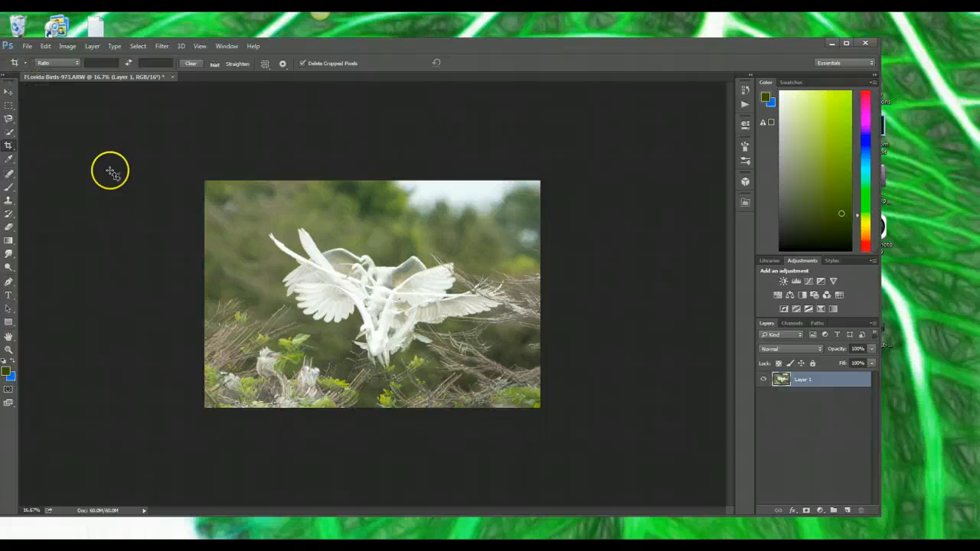
# Select the background all around the egrets with the Quick Selection tool, leaving the birds out of the selection.
pyautogui.click(10, 134)
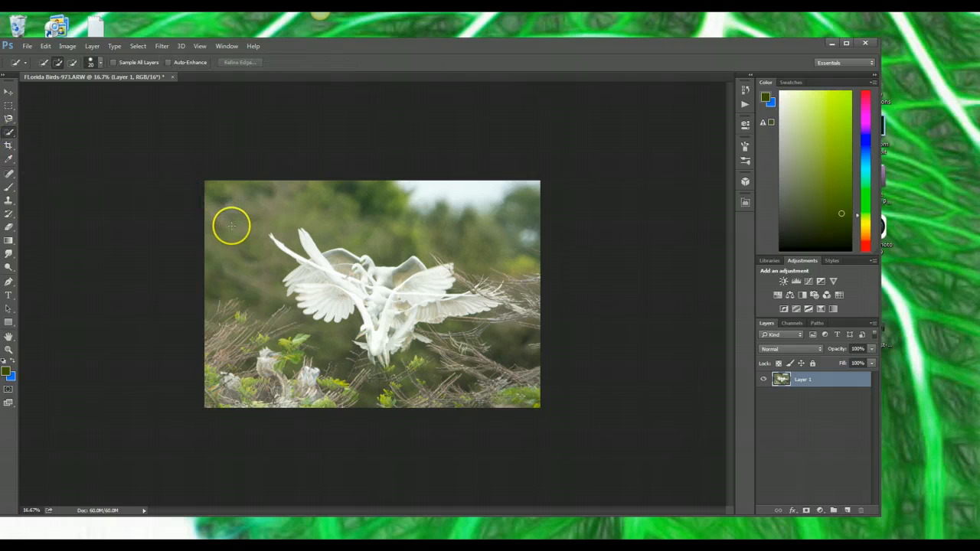
pyautogui.moveTo(248, 239); pyautogui.dragTo(243, 258)
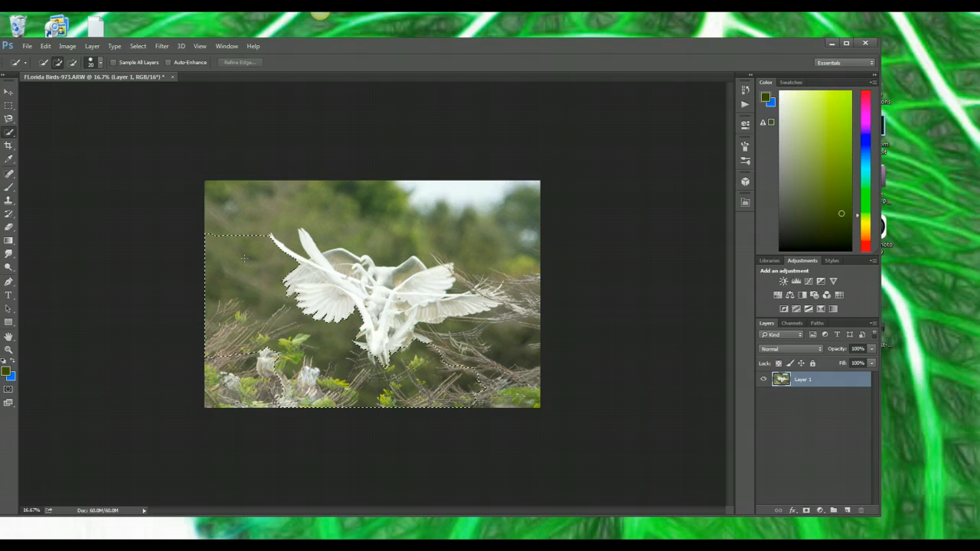
pyautogui.moveTo(519, 326)
pyautogui.mouseDown()
pyautogui.moveTo(533, 242)
pyautogui.moveTo(509, 207)
pyautogui.moveTo(461, 197)
pyautogui.moveTo(463, 207)
pyautogui.mouseUp()
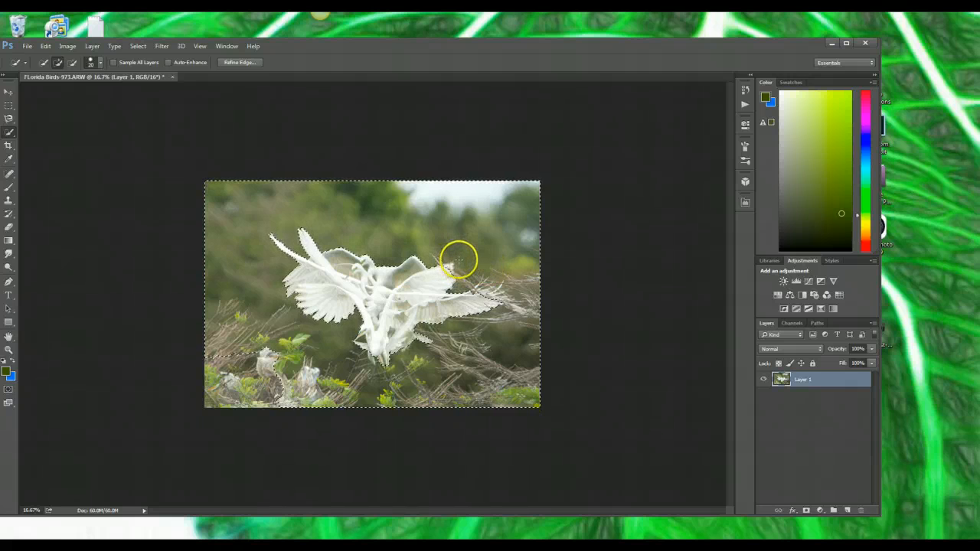
pyautogui.press('alt')
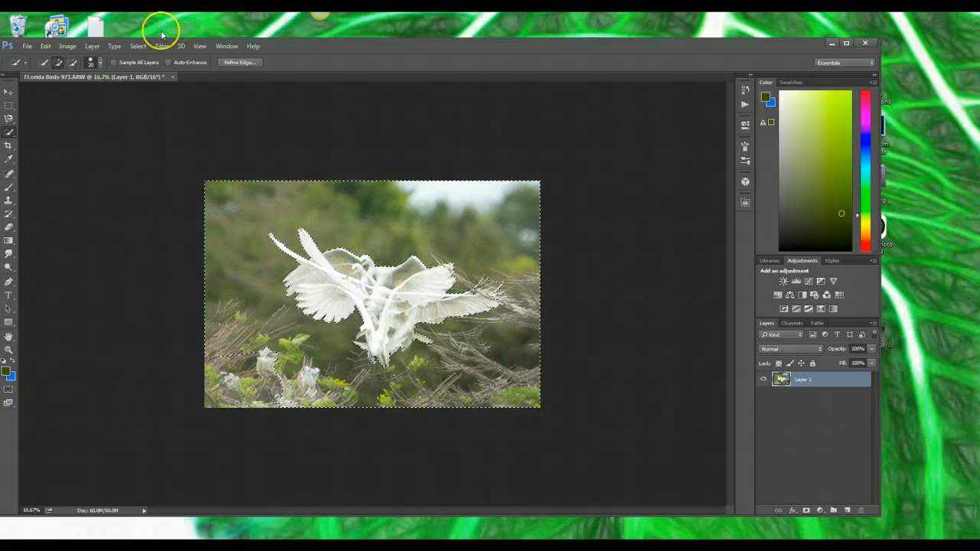
# Invert the selection to copy the egrets onto a new layer, and hide Layer 1.
pyautogui.click(92, 46)
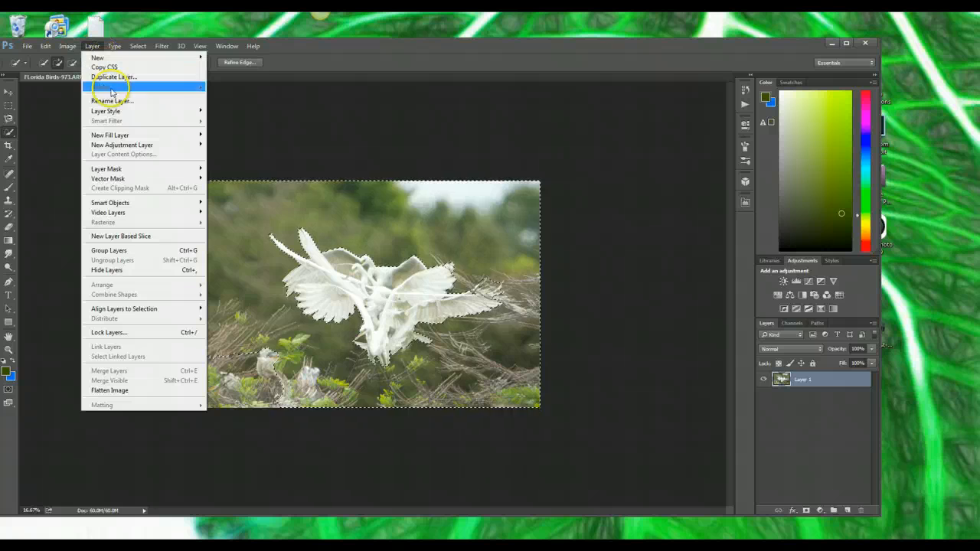
pyautogui.moveTo(116, 57)
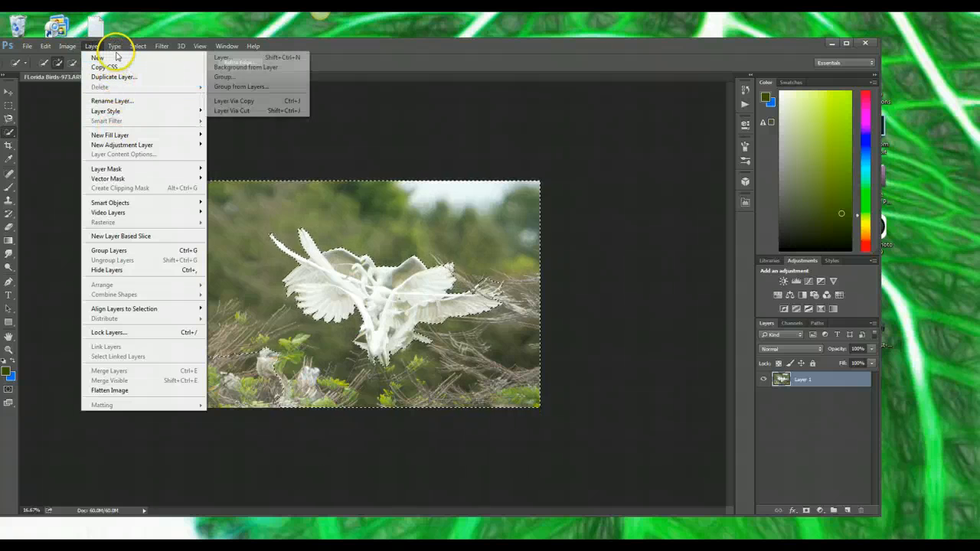
pyautogui.click(153, 88)
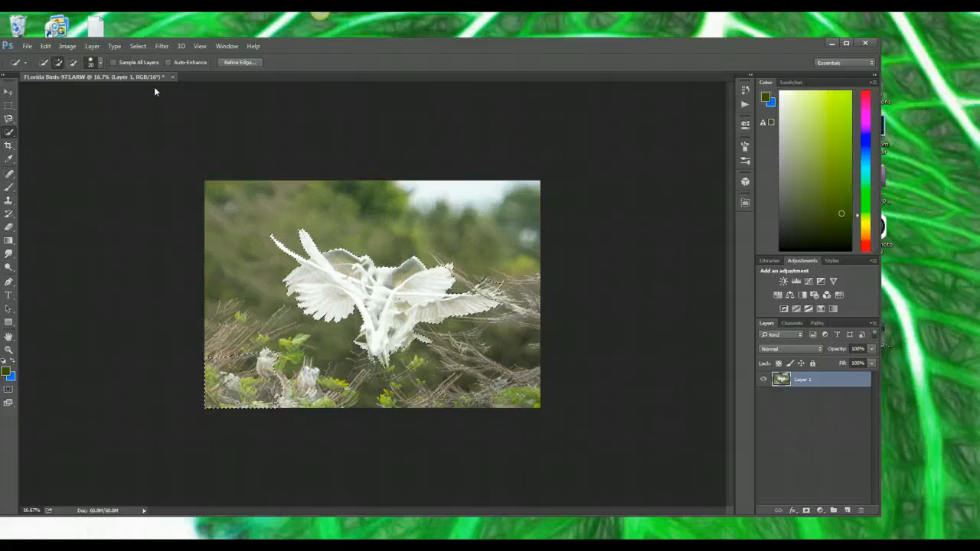
pyautogui.hotkey('ctrl', 'j')
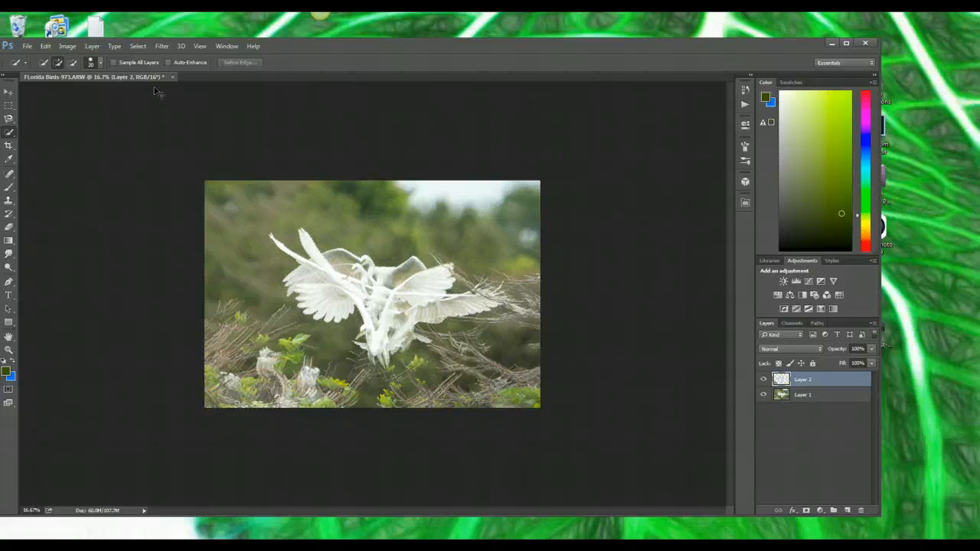
pyautogui.click(764, 395)
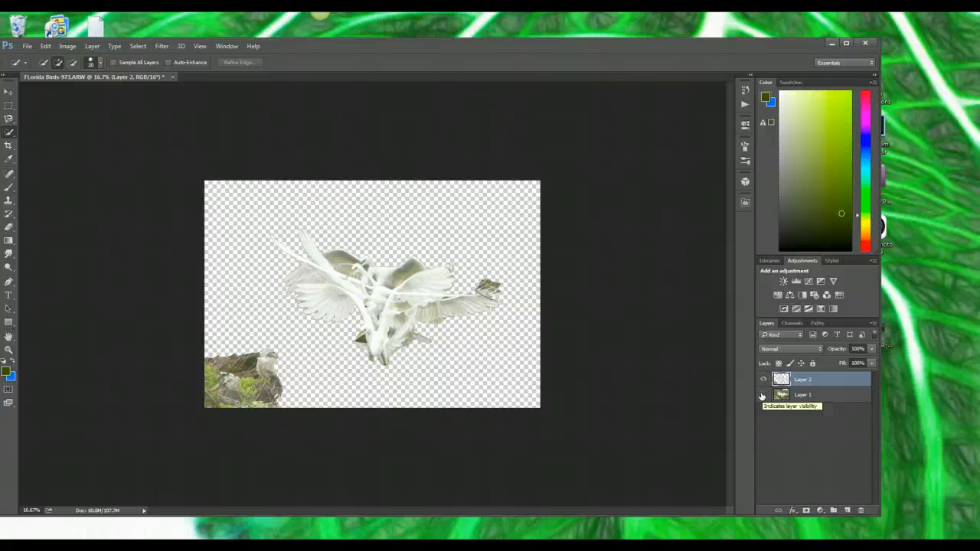
# Erase the leftover nest and foliage in the lower-left corner of Layer 2 with a 600-pixel Eraser.
pyautogui.click(10, 226)
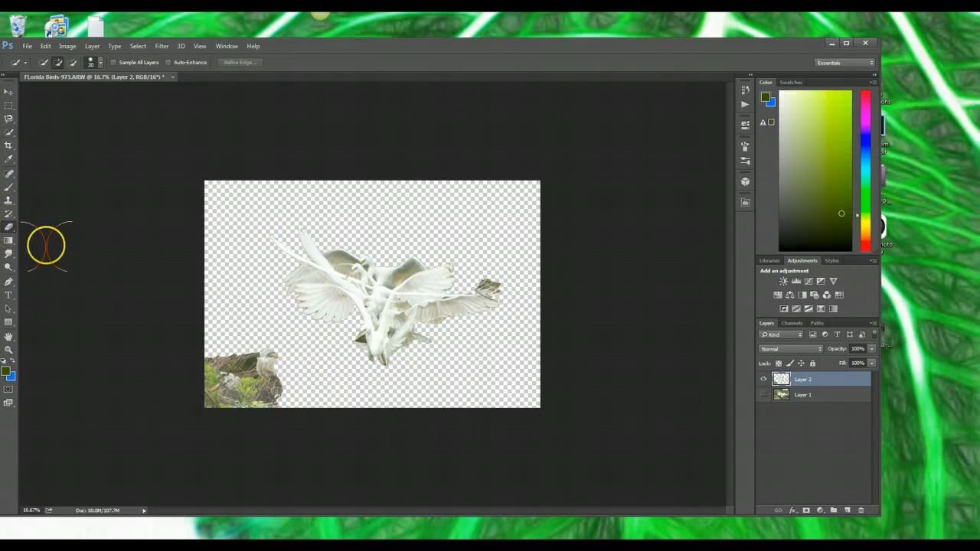
pyautogui.moveTo(215, 374)
pyautogui.mouseDown()
pyautogui.moveTo(219, 361)
pyautogui.moveTo(245, 372)
pyautogui.moveTo(228, 371)
pyautogui.mouseUp()
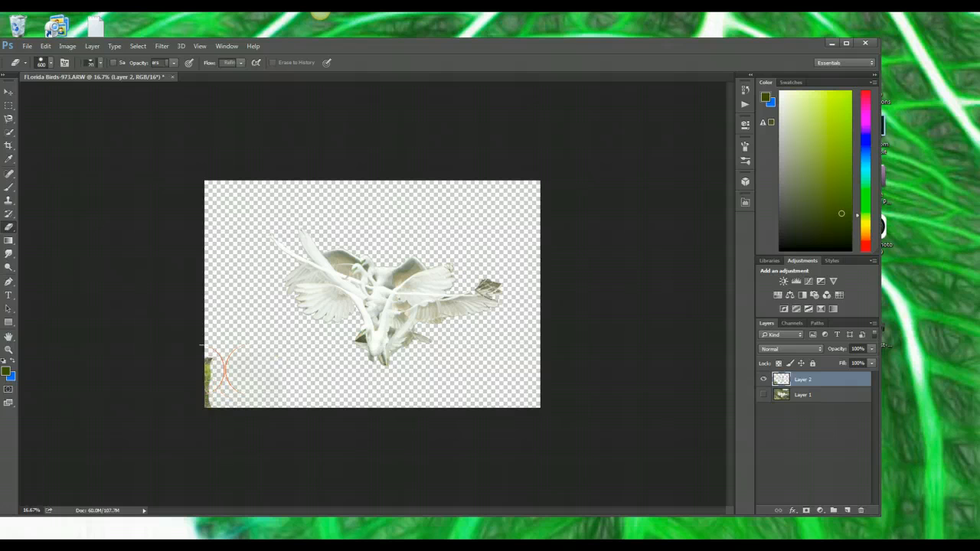
pyautogui.click(530, 267)
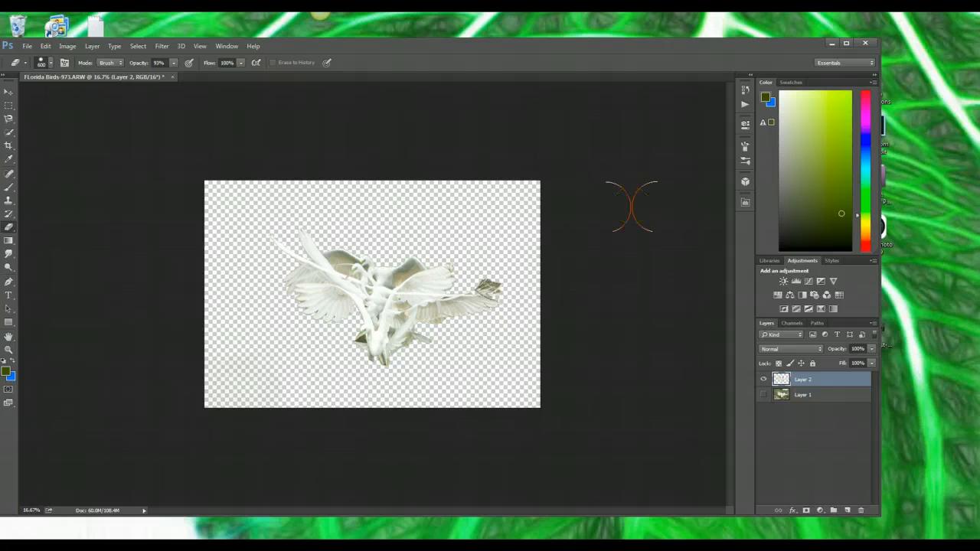
# Duplicate Layer 2 and convert the document to 8 Bits/Channel, keeping the layers separate.
pyautogui.hotkey('ctrl', 'j')
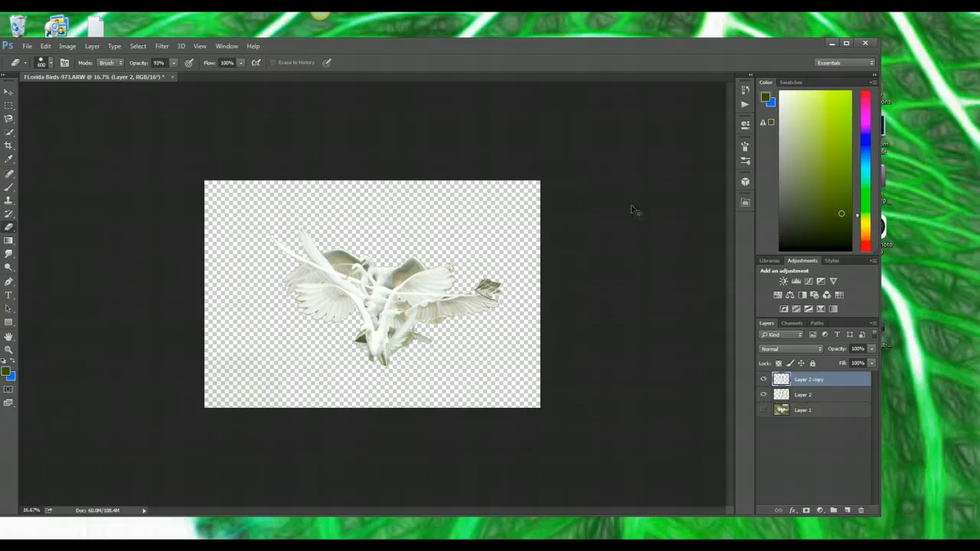
pyautogui.click(70, 49)
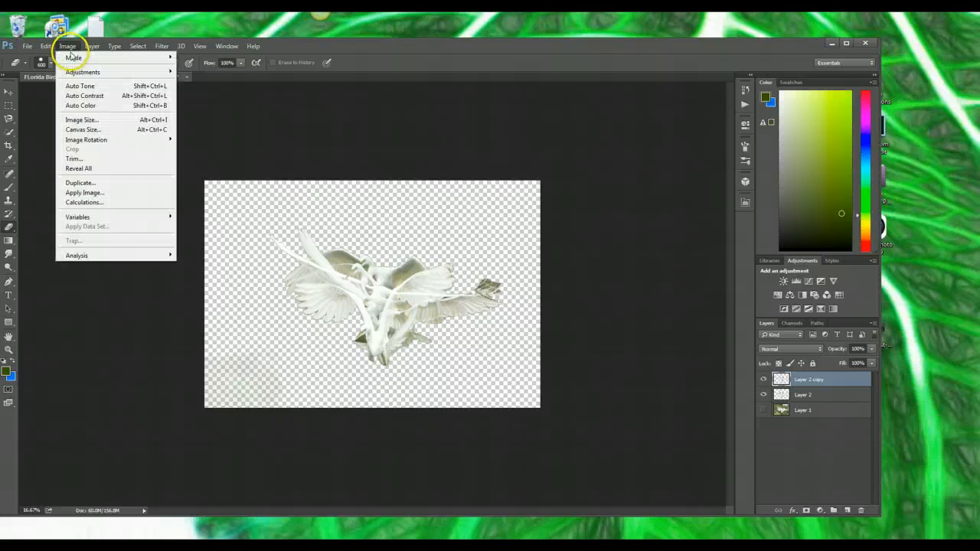
pyautogui.moveTo(71, 59)
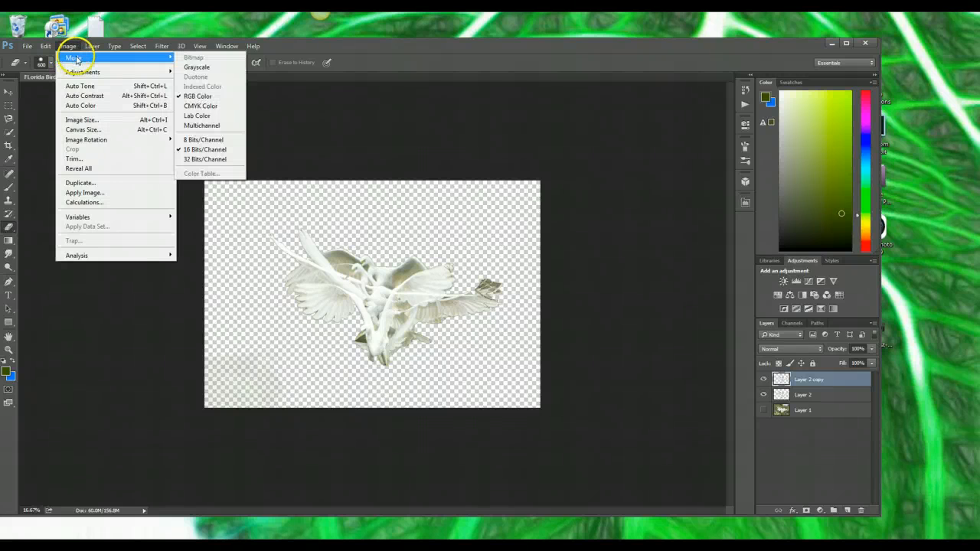
pyautogui.click(230, 140)
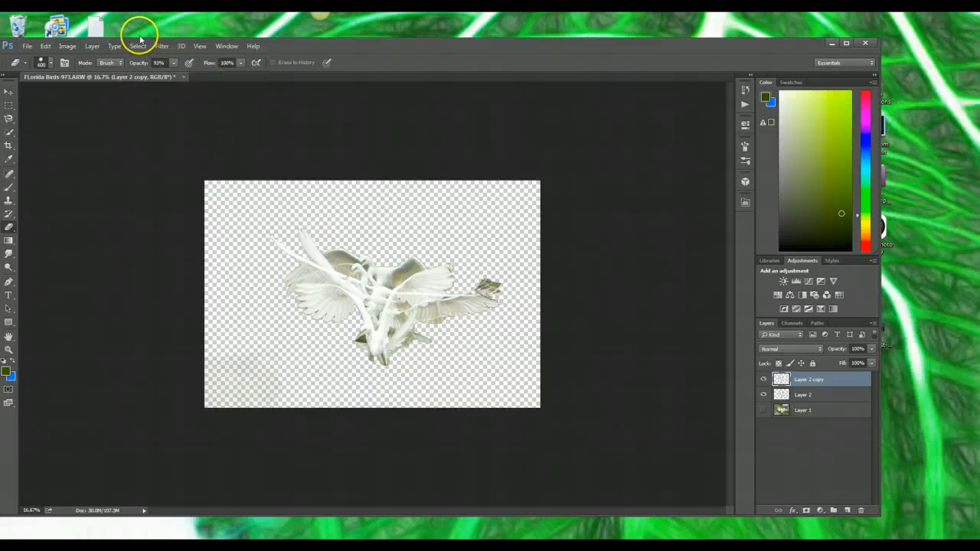
# Open the Redfield Fractalius filter on Layer 2 copy and preview its presets one after another up to Crayon Soft.
pyautogui.click(162, 47)
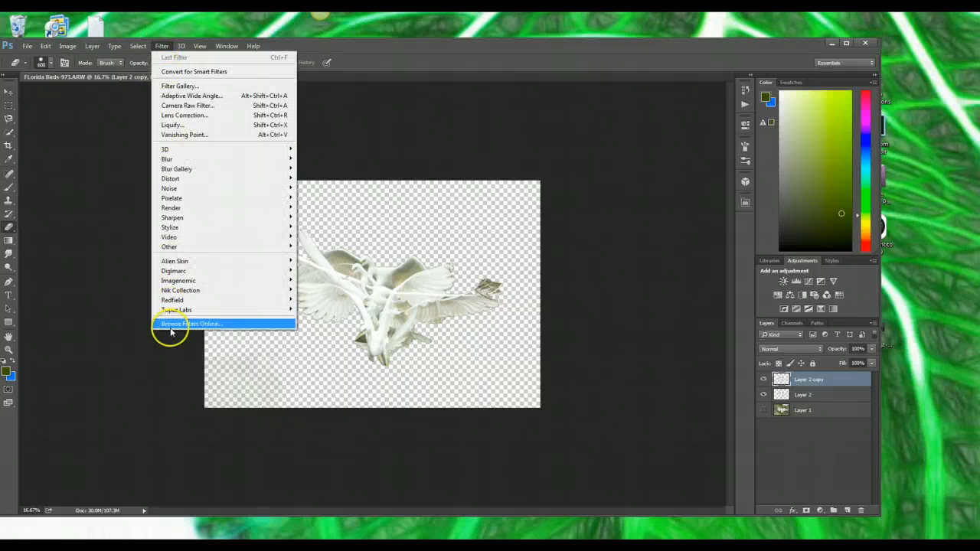
pyautogui.click(130, 302)
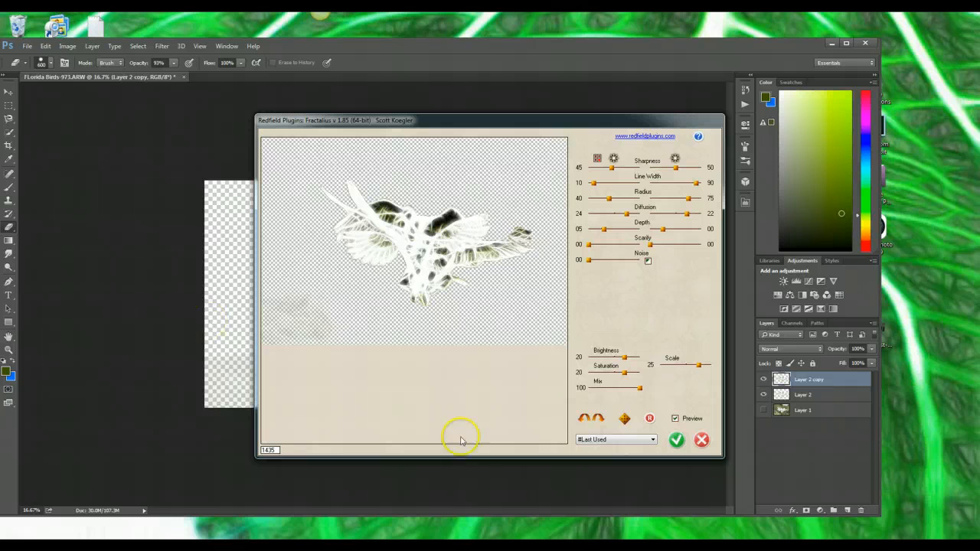
pyautogui.click(598, 440)
pyautogui.click(602, 441)
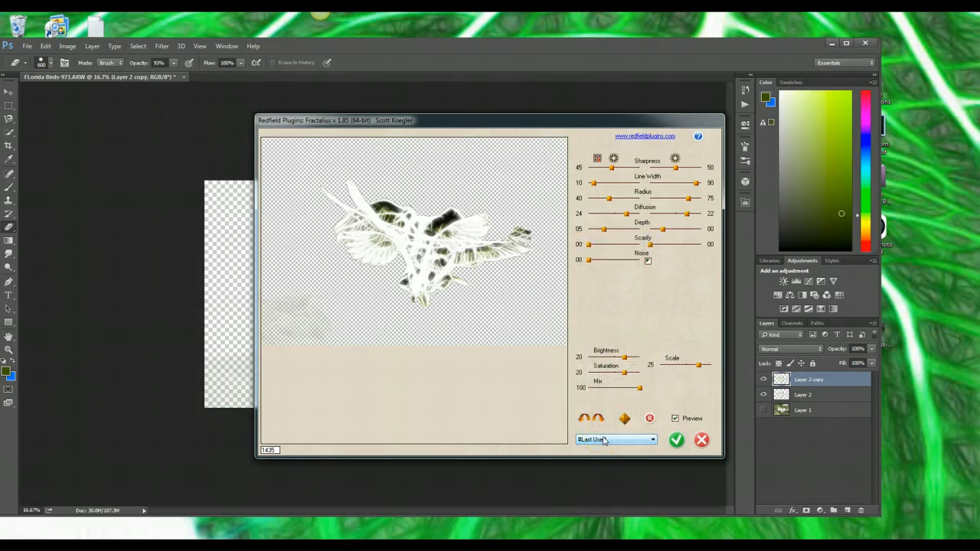
pyautogui.scroll(-1, 604, 441)
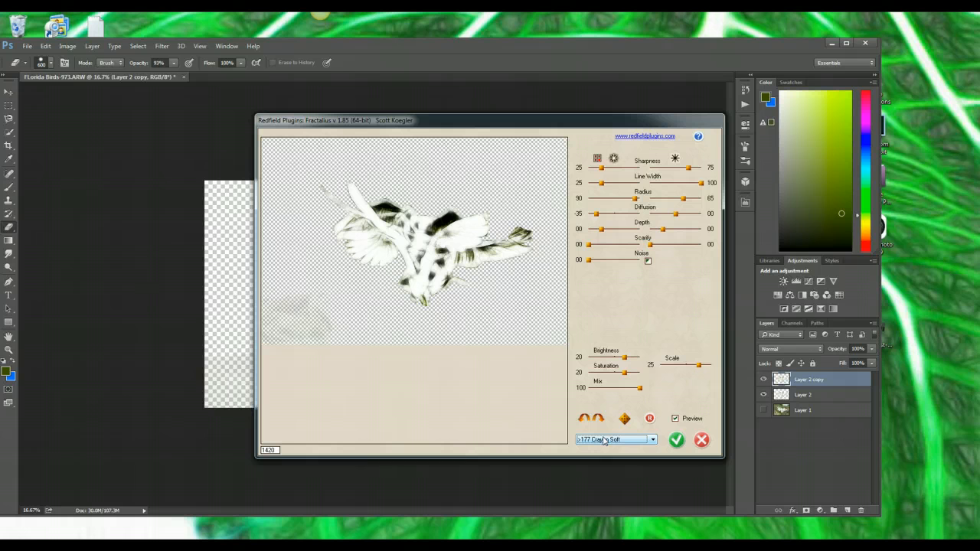
pyautogui.scroll(-1, 604, 441)
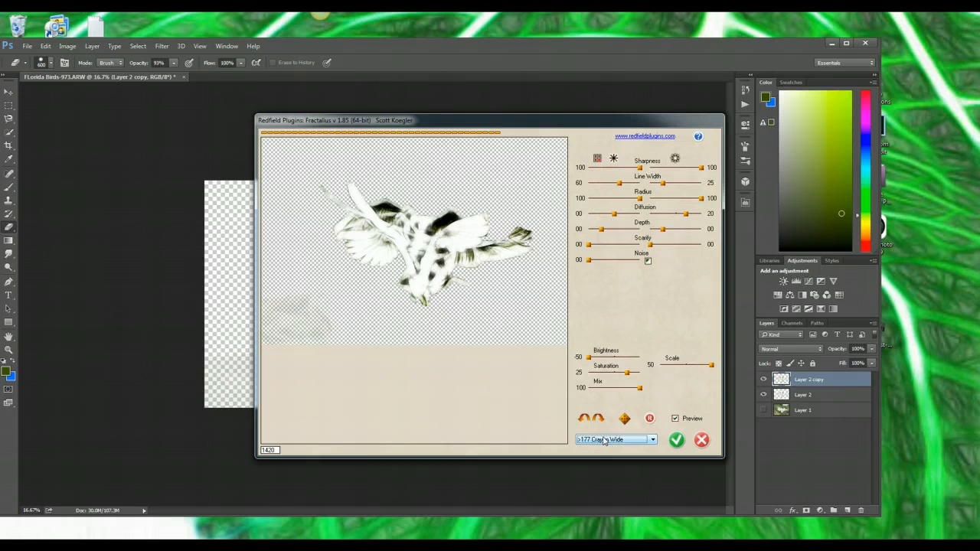
pyautogui.scroll(-1, 604, 441)
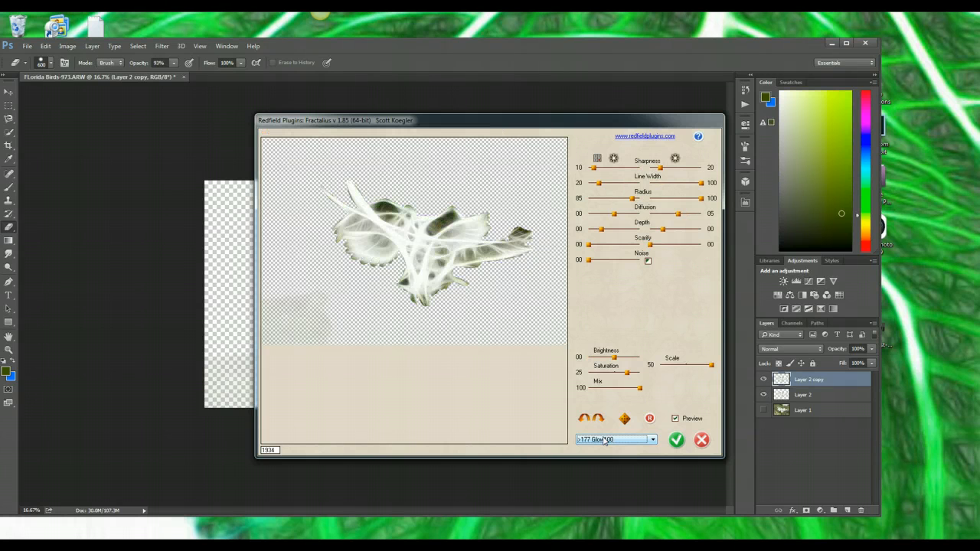
pyautogui.scroll(-1, 604, 441)
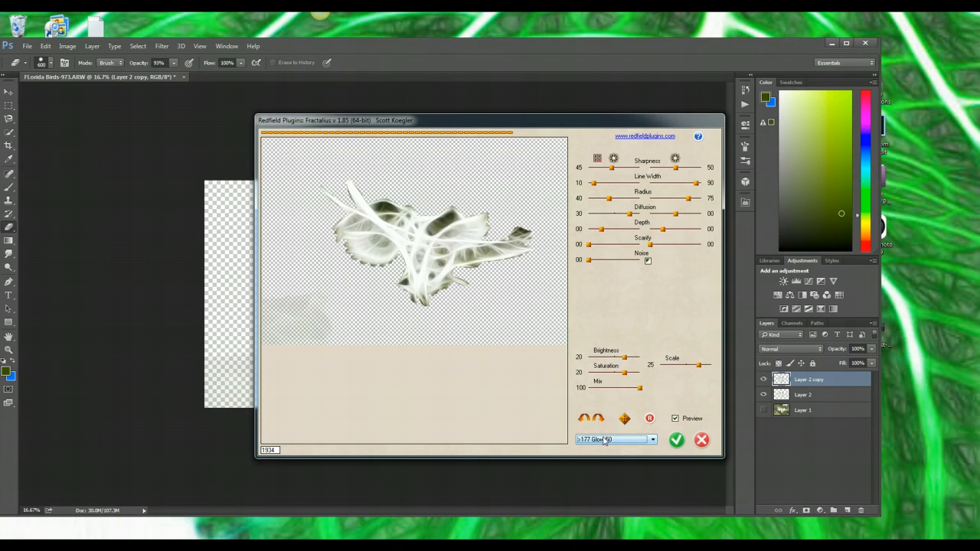
pyautogui.scroll(-1, 604, 441)
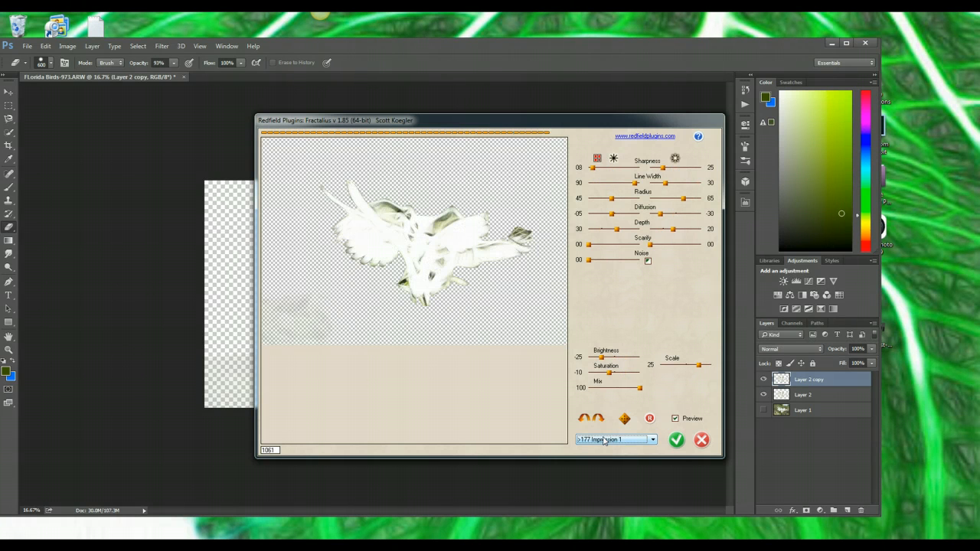
pyautogui.scroll(-1, 604, 441)
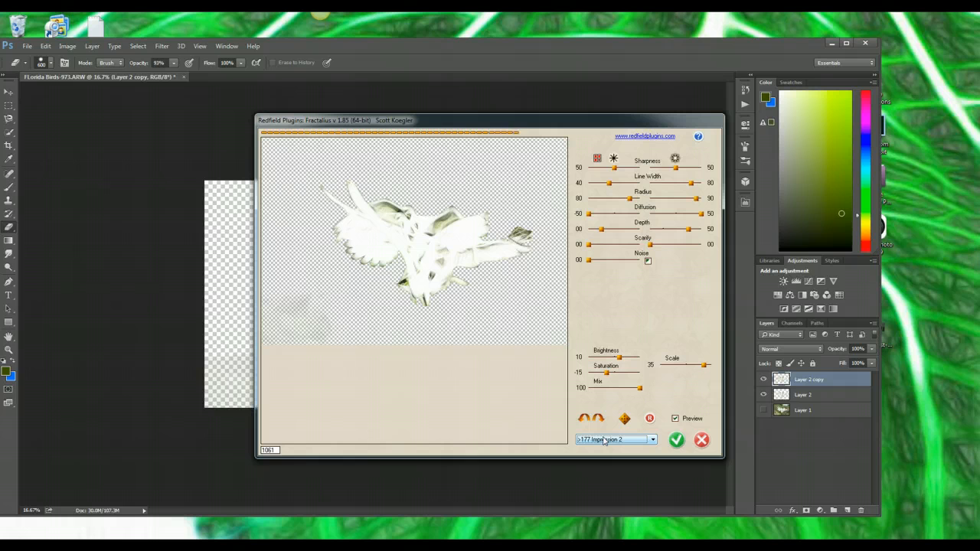
pyautogui.scroll(-1, 604, 441)
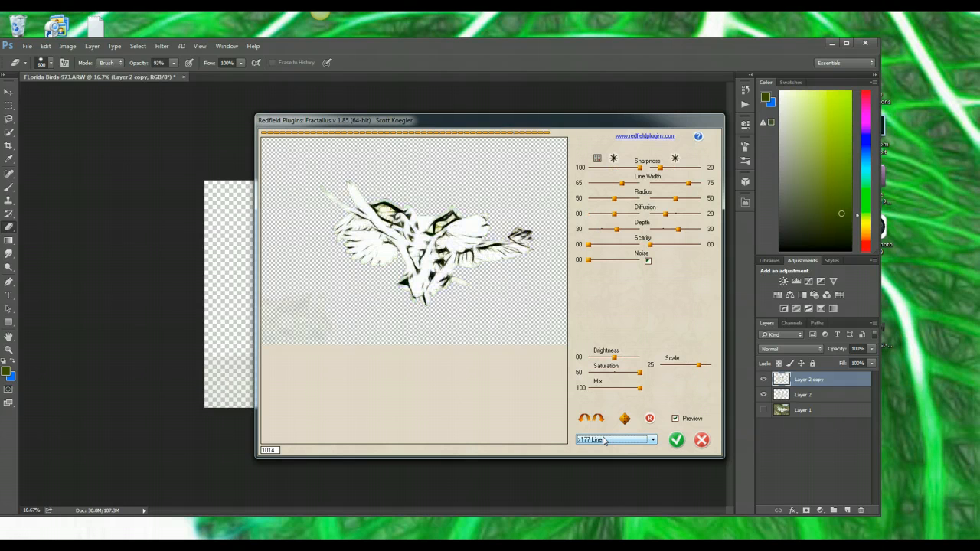
pyautogui.scroll(-1, 604, 441)
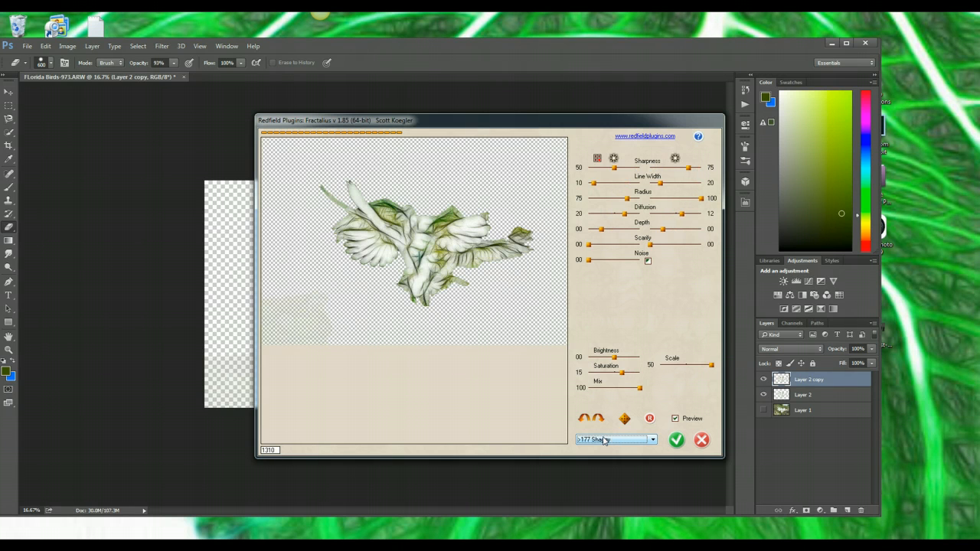
pyautogui.scroll(-1, 604, 441)
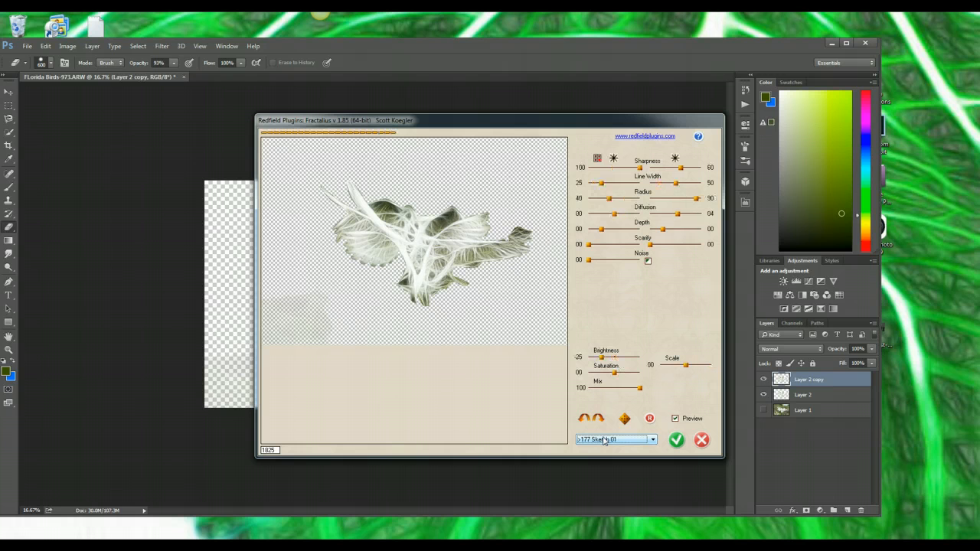
pyautogui.scroll(-1, 604, 441)
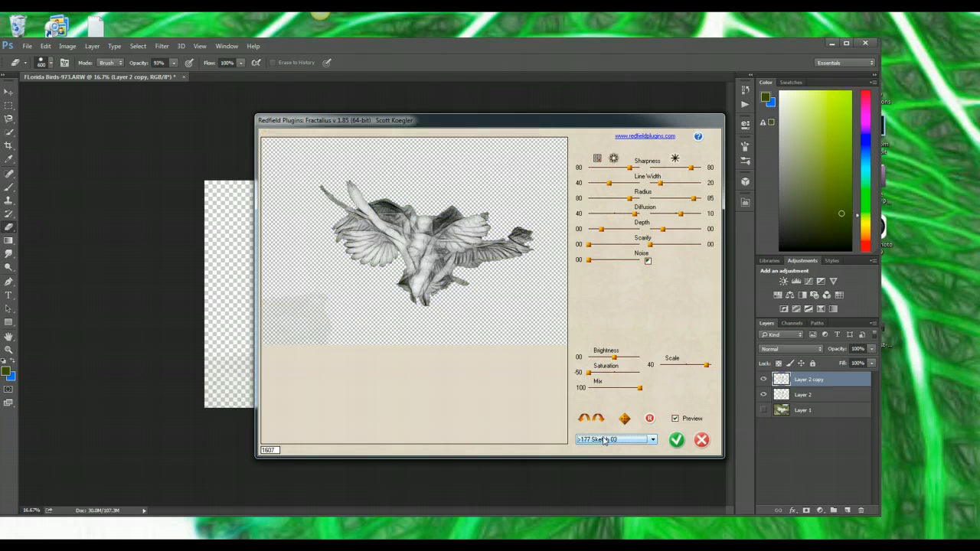
pyautogui.scroll(-1, 604, 440)
pyautogui.scroll(-1, 604, 440)
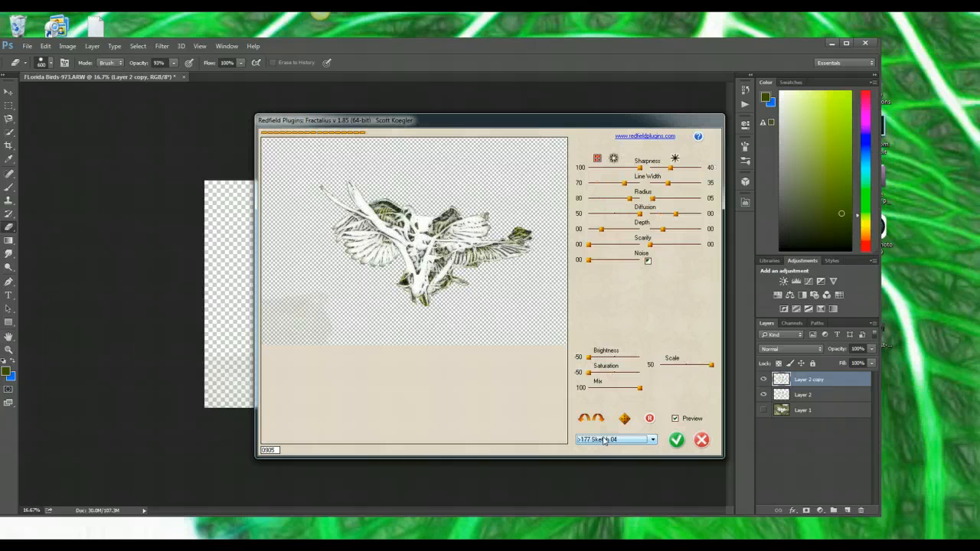
pyautogui.scroll(-1, 604, 441)
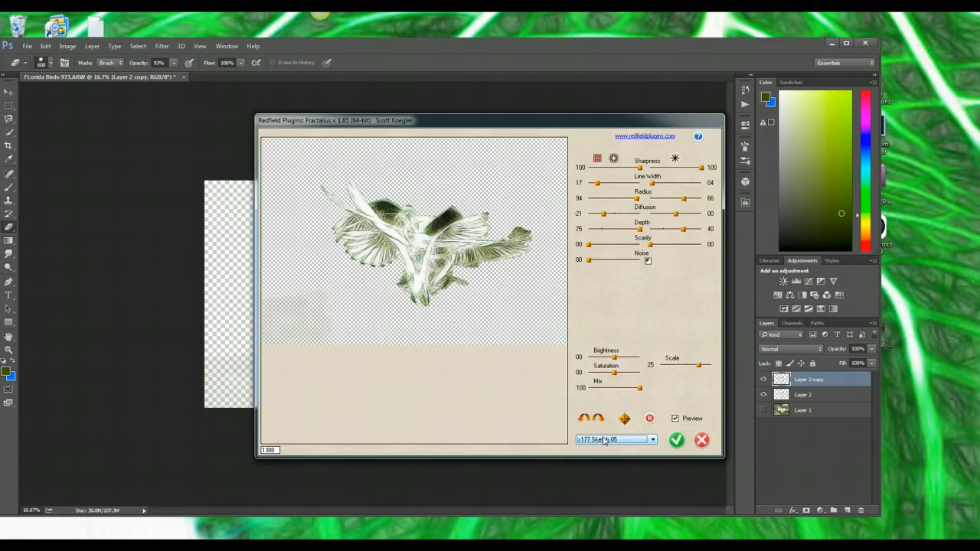
pyautogui.scroll(-1, 604, 440)
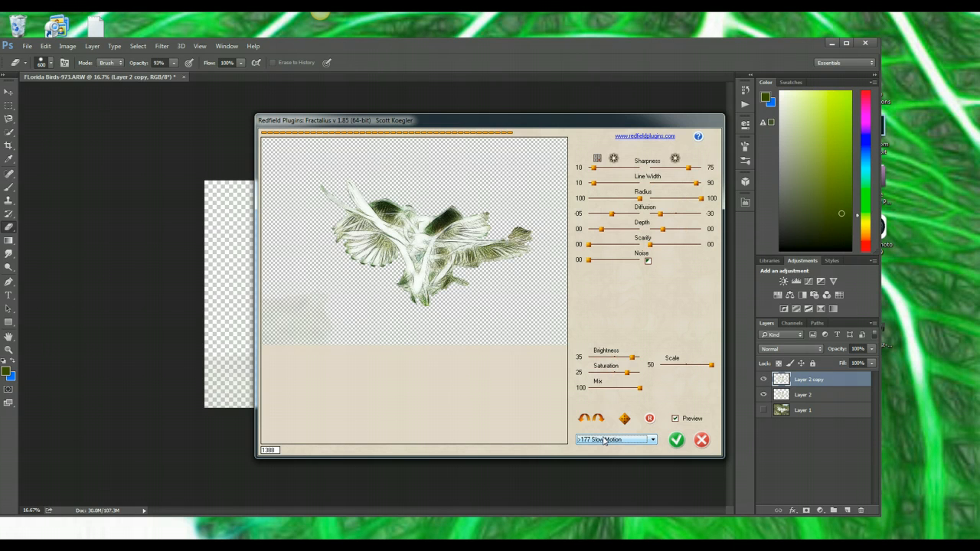
pyautogui.scroll(-1, 604, 440)
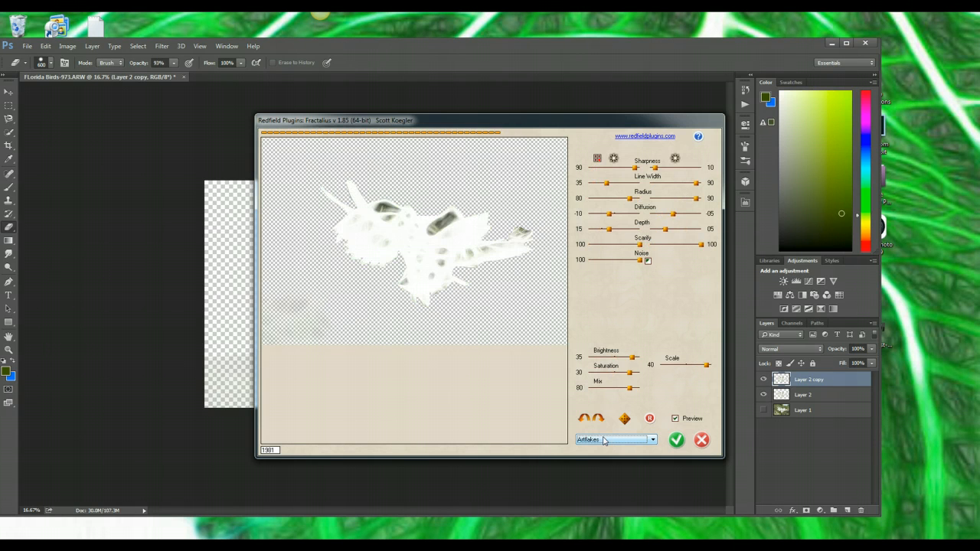
pyautogui.scroll(-1, 604, 441)
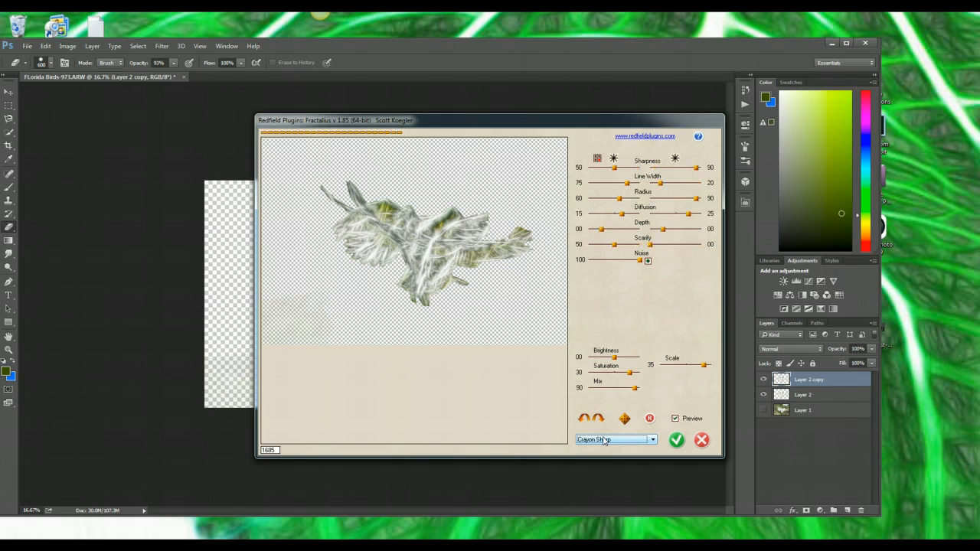
pyautogui.scroll(-1, 604, 440)
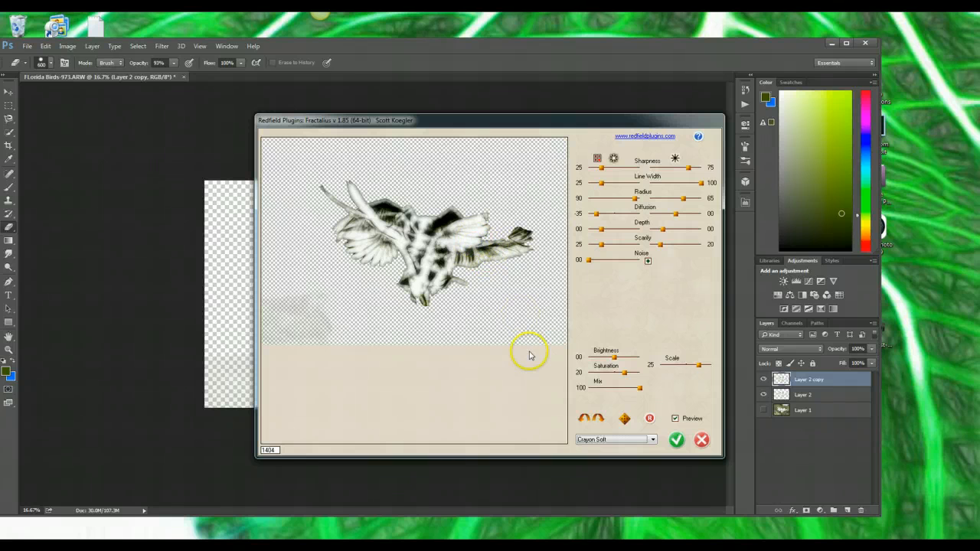
# Adjust Crayon Soft to Brightness -1, Saturation 37, Scale 12, the starburst line mode for the first line set and Sharpness 53 and 46, and apply the filter.
pyautogui.moveTo(617, 359); pyautogui.dragTo(633, 376)
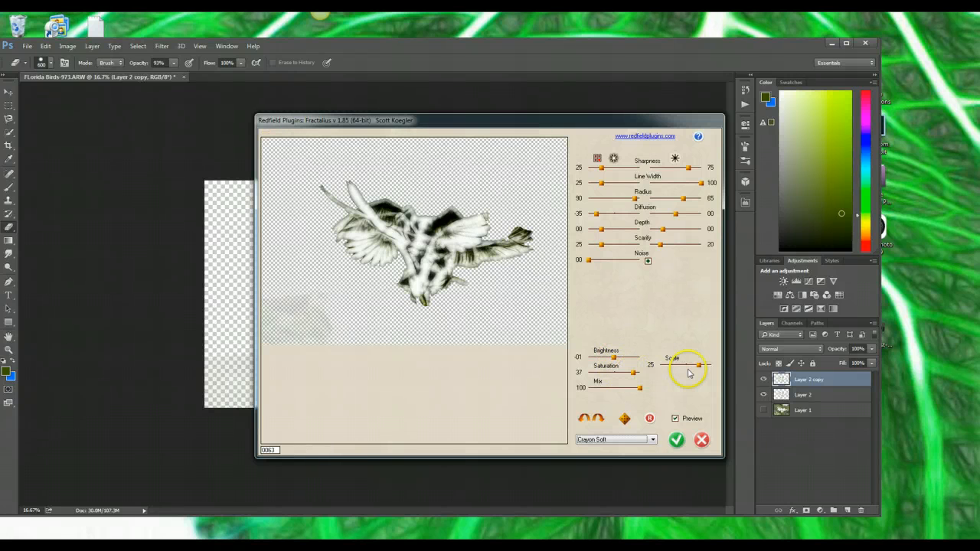
pyautogui.moveTo(699, 368)
pyautogui.mouseDown()
pyautogui.moveTo(679, 367)
pyautogui.moveTo(693, 371)
pyautogui.mouseUp()
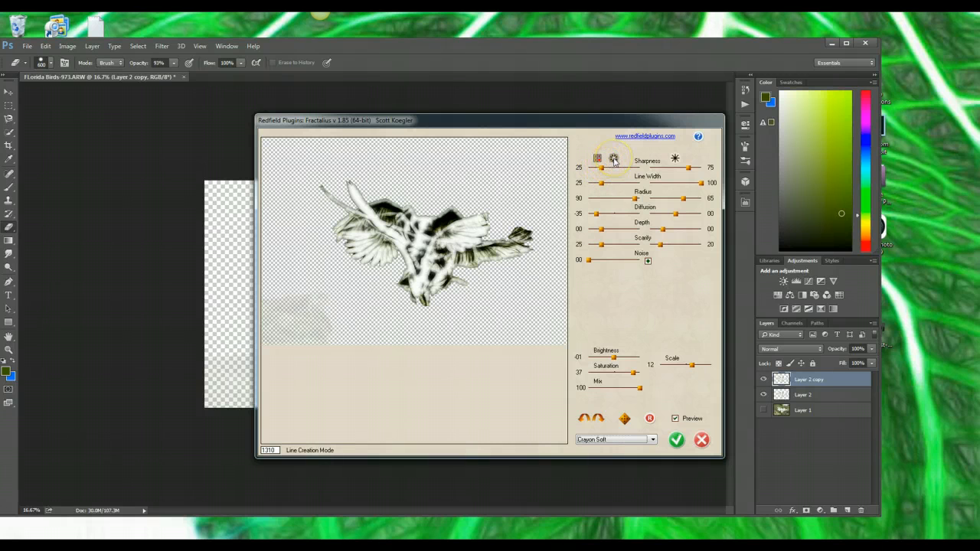
pyautogui.click(614, 159)
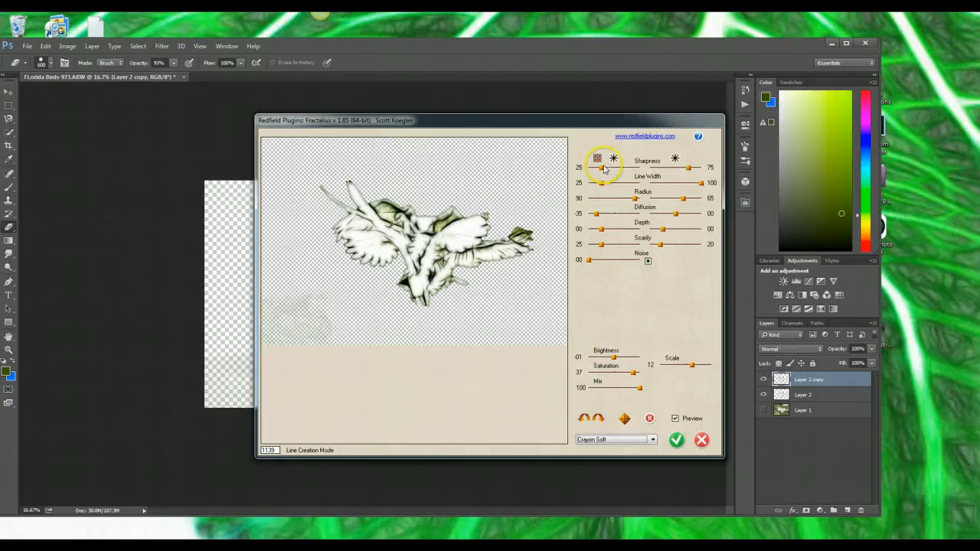
pyautogui.moveTo(602, 170); pyautogui.dragTo(617, 172)
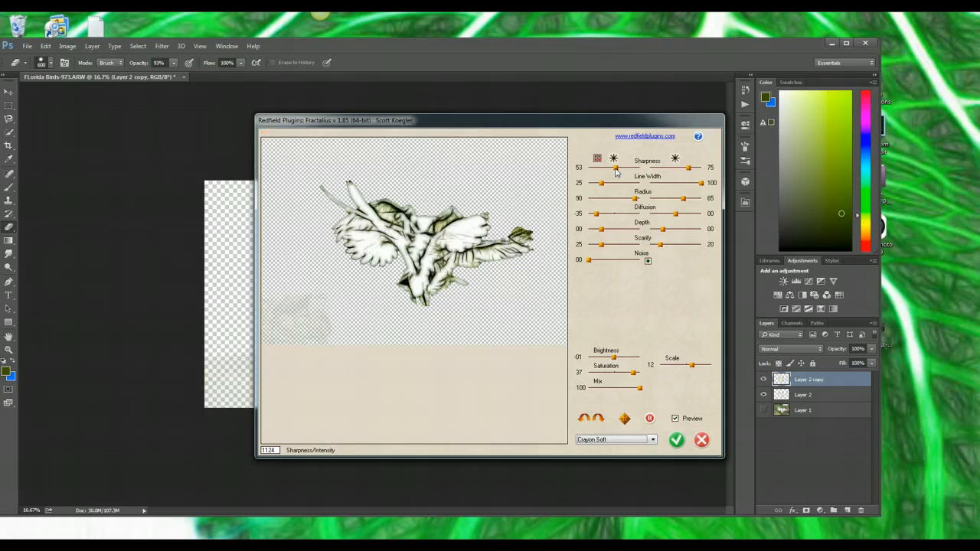
pyautogui.moveTo(686, 168)
pyautogui.mouseDown()
pyautogui.moveTo(693, 172)
pyautogui.moveTo(674, 170)
pyautogui.mouseUp()
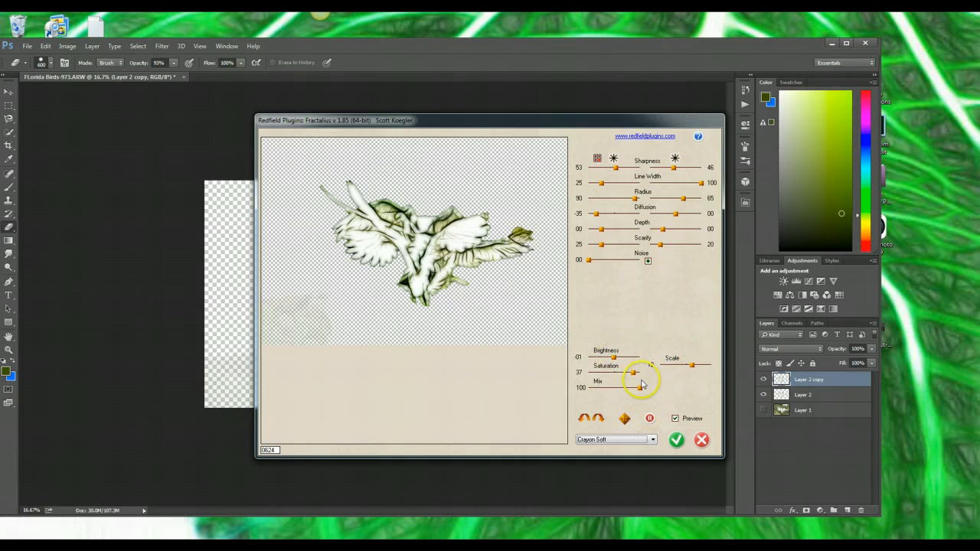
pyautogui.click(675, 440)
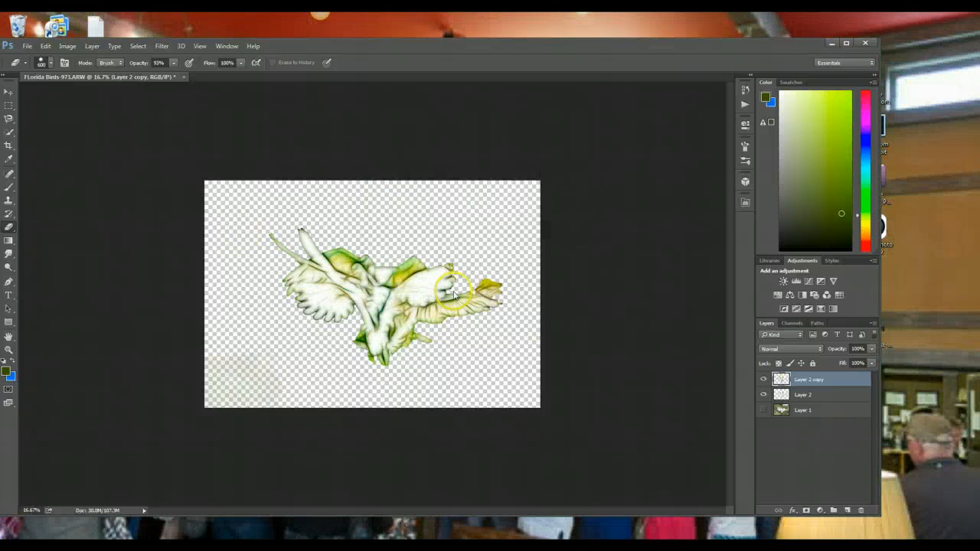
# Preview the blend modes on Layer 2 copy, settle on Linear Burn, and check the birds with Layer 1 briefly shown.
pyautogui.click(780, 352)
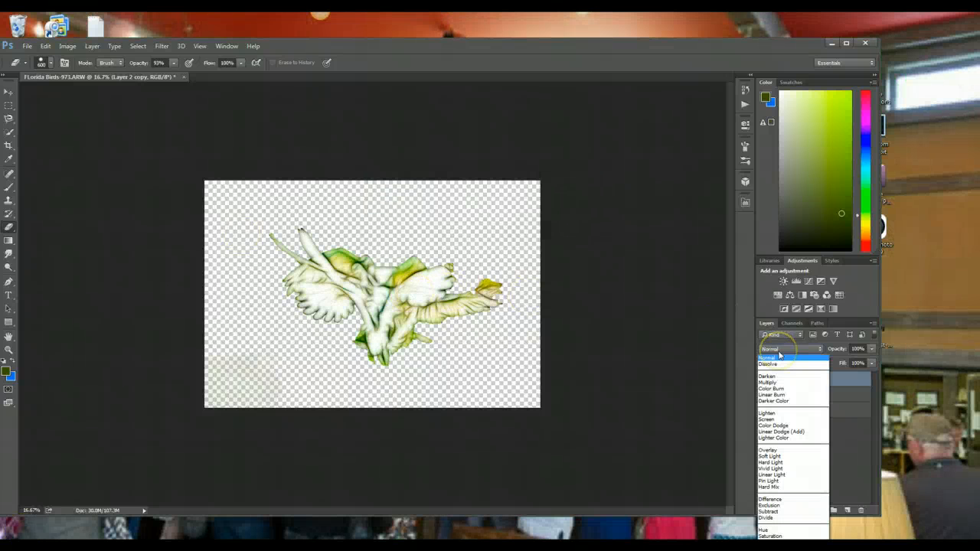
pyautogui.click(780, 352)
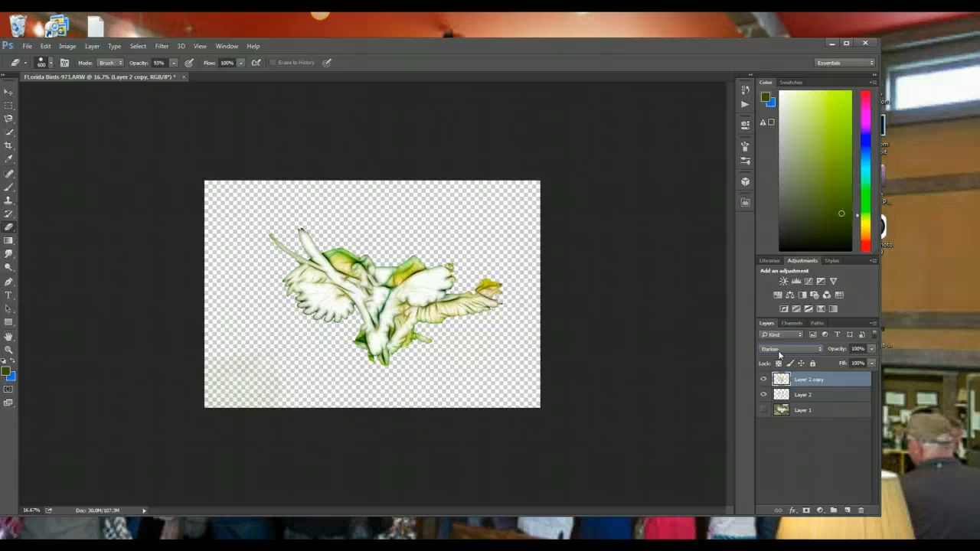
pyautogui.press('Down')
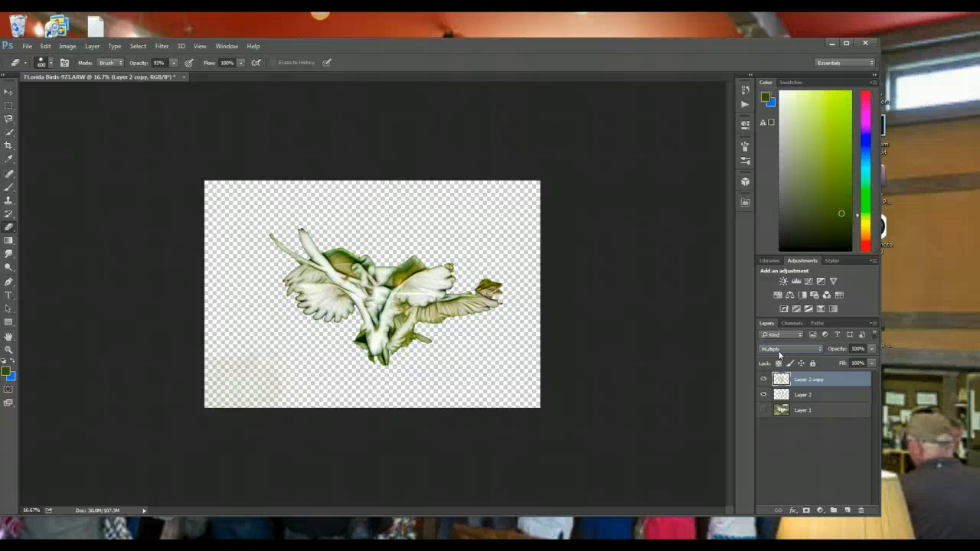
pyautogui.press('Down')
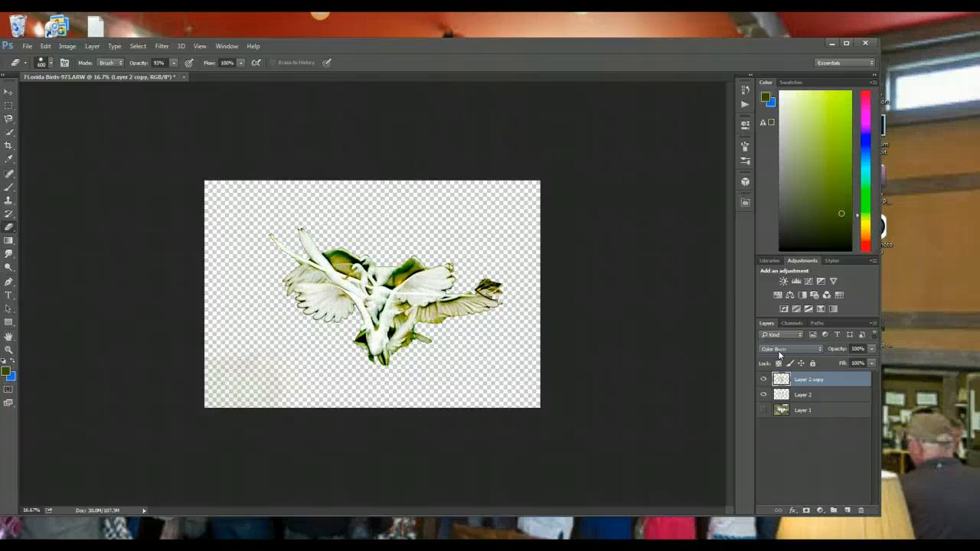
pyautogui.press('Down')
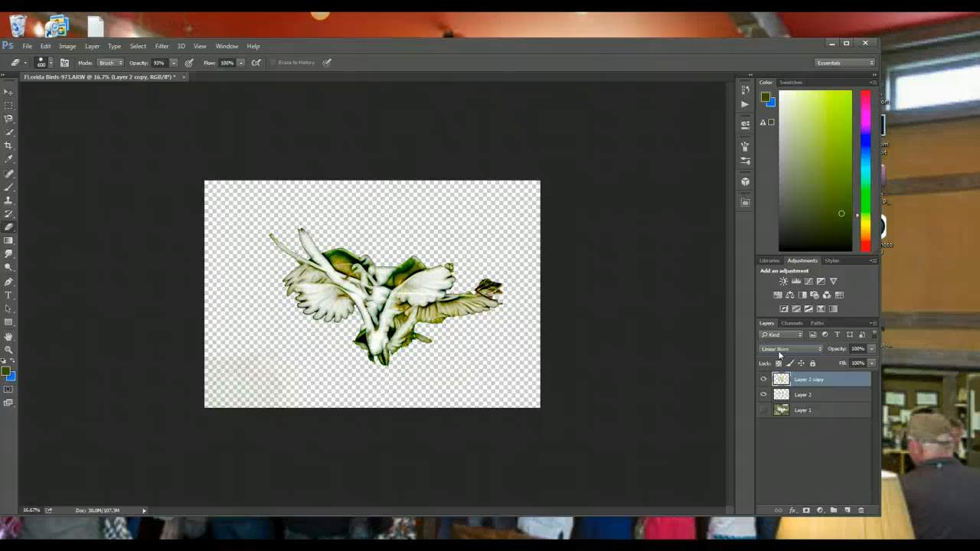
pyautogui.press('Down')
pyautogui.press('Down')
pyautogui.press('Down')
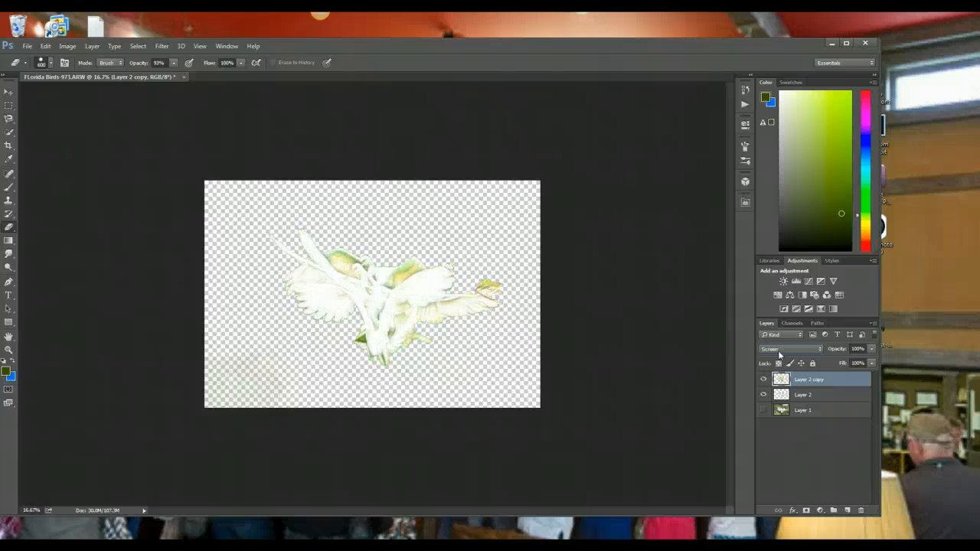
pyautogui.press('Up')
pyautogui.press('Up')
pyautogui.press('Up')
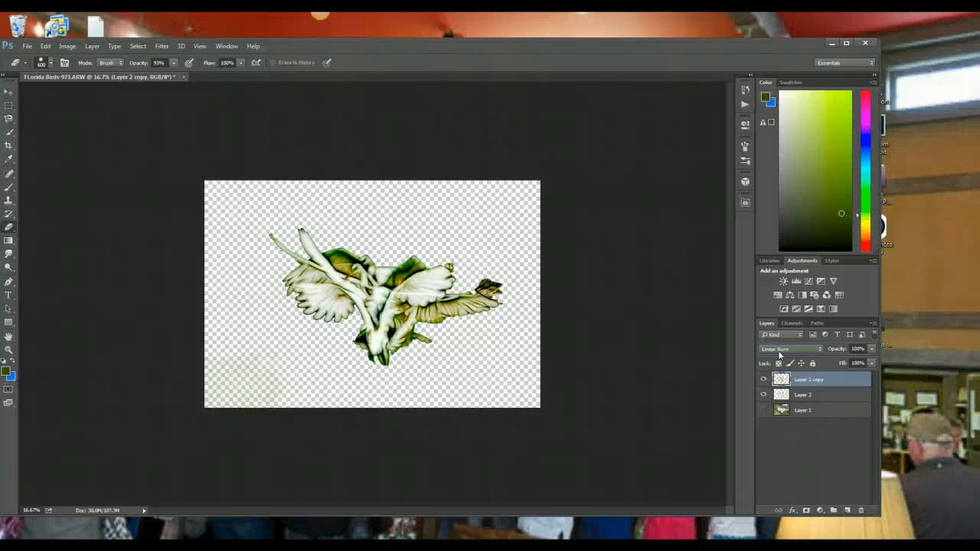
pyautogui.press('Down')
pyautogui.press('Down')
pyautogui.press('Down')
pyautogui.press('Down')
pyautogui.press('Down')
pyautogui.press('Down')
pyautogui.press('Down')
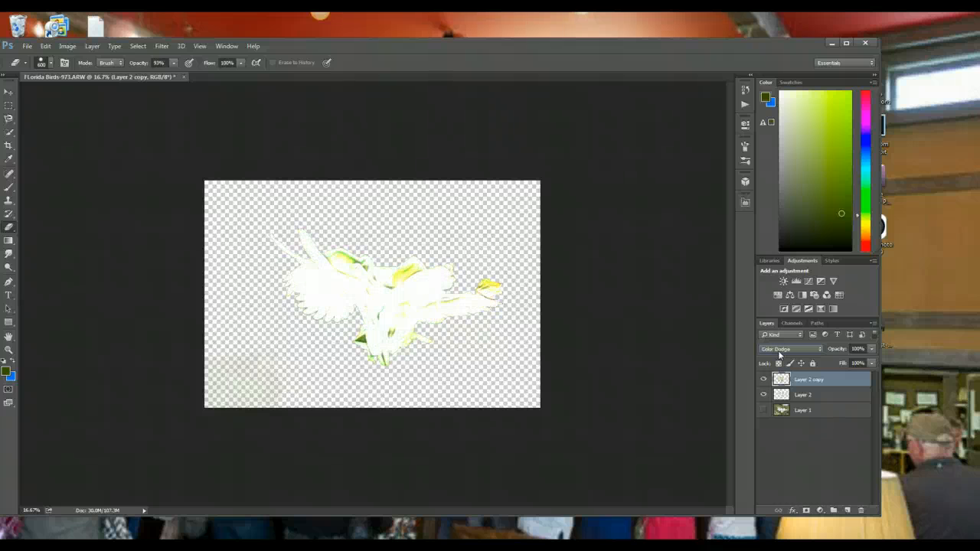
pyautogui.press('Up')
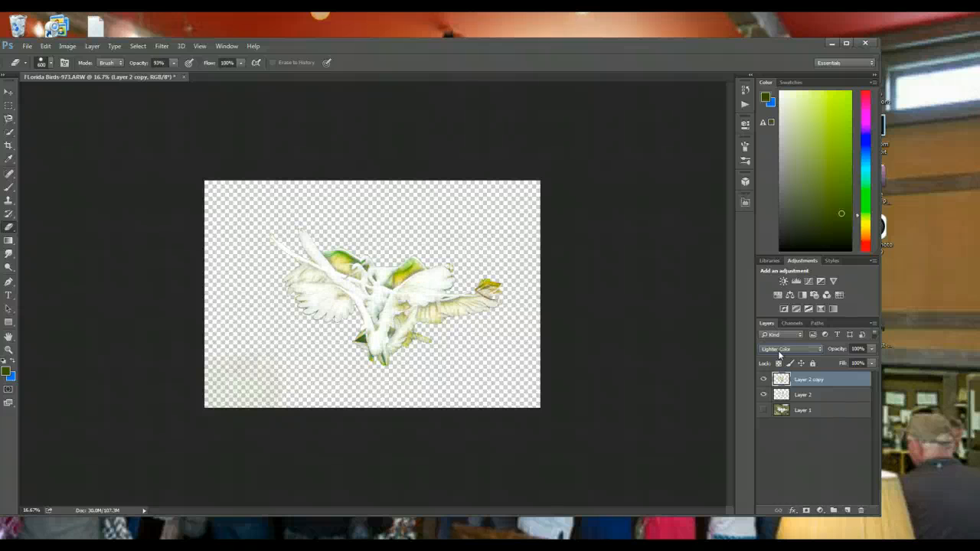
pyautogui.press('Down')
pyautogui.press('Down')
pyautogui.press('Down')
pyautogui.press('Down')
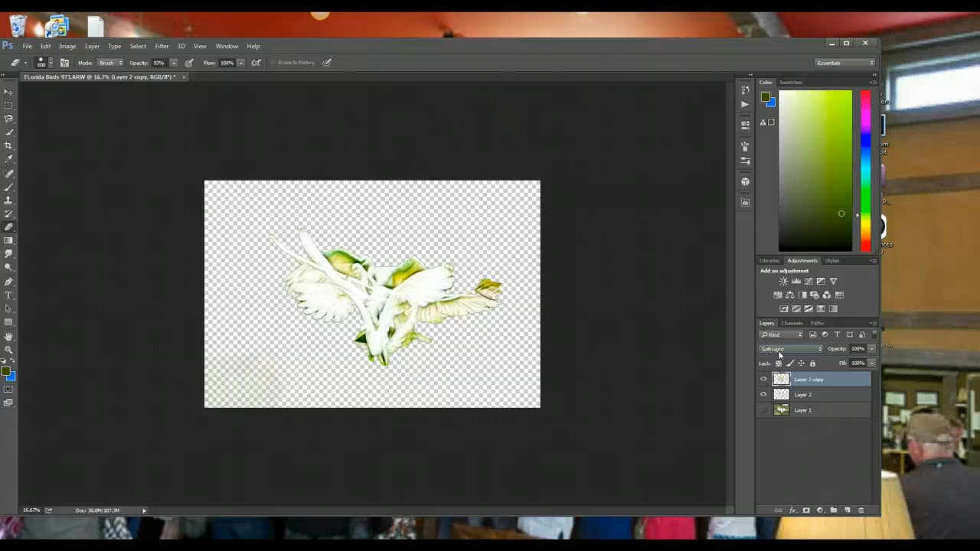
pyautogui.press('Down')
pyautogui.press('Down')
pyautogui.press('Down')
pyautogui.press('Down')
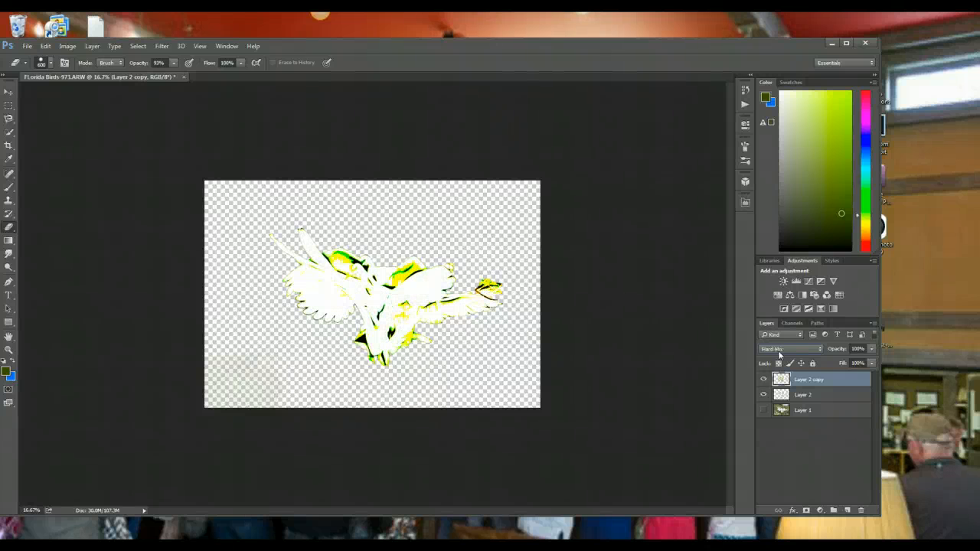
pyautogui.press('Up')
pyautogui.press('Down')
pyautogui.press('Down')
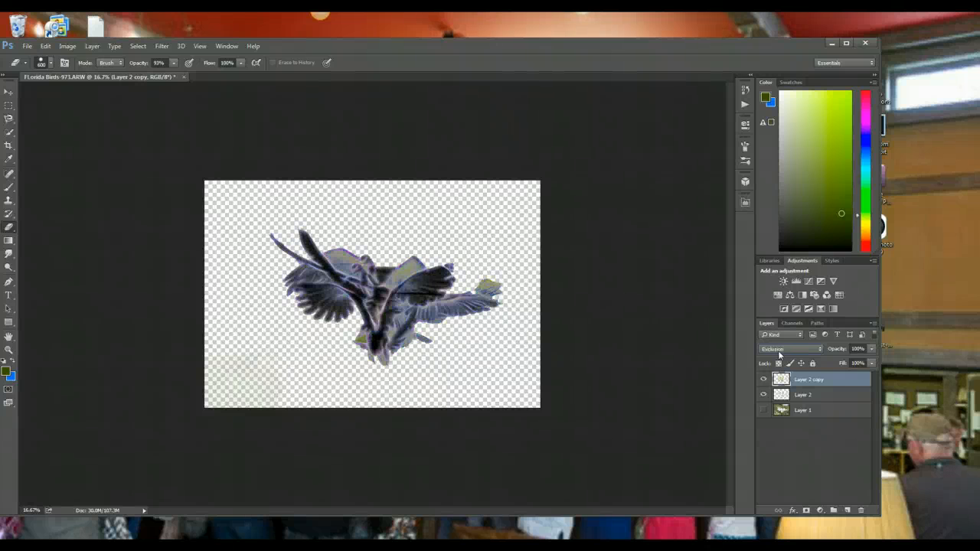
pyautogui.press('Up')
pyautogui.press('Up')
pyautogui.press('Up')
pyautogui.press('Up')
pyautogui.press('Up')
pyautogui.press('Up')
pyautogui.press('Up')
pyautogui.press('Up')
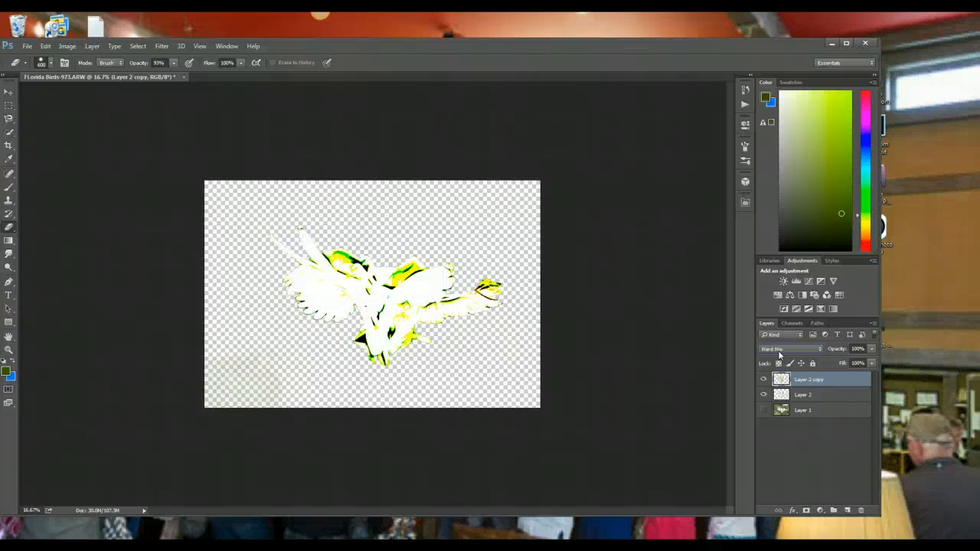
pyautogui.press('Up')
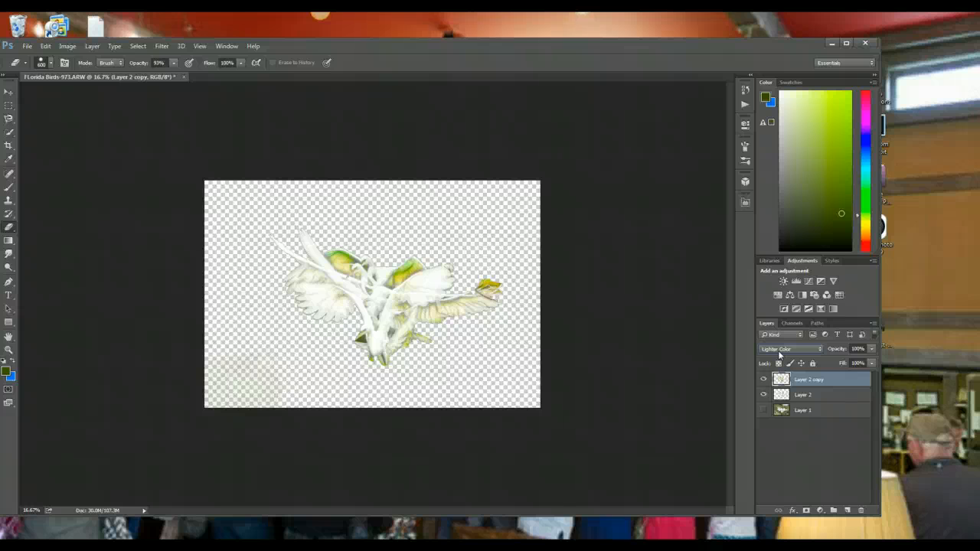
pyautogui.press('Up')
pyautogui.press('Up')
pyautogui.press('Up')
pyautogui.press('Up')
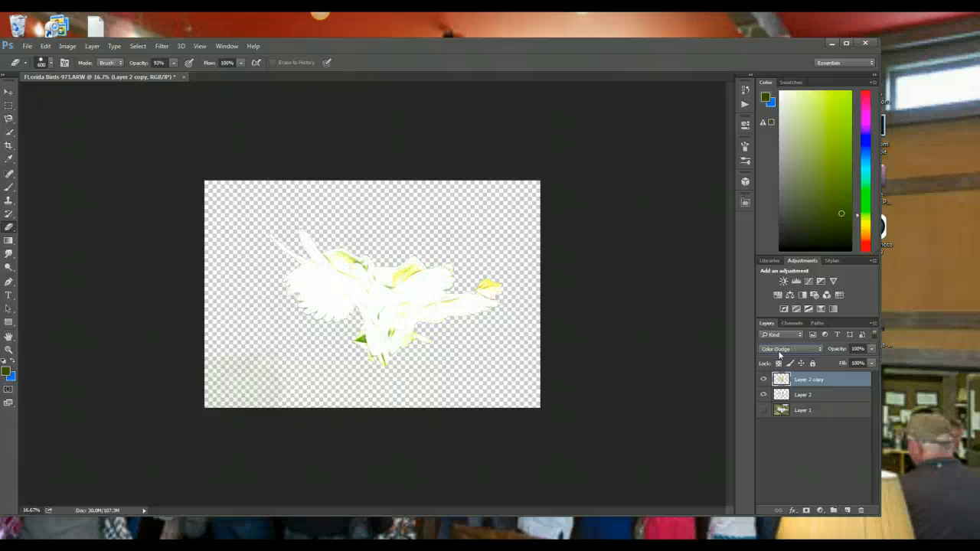
pyautogui.press('Up')
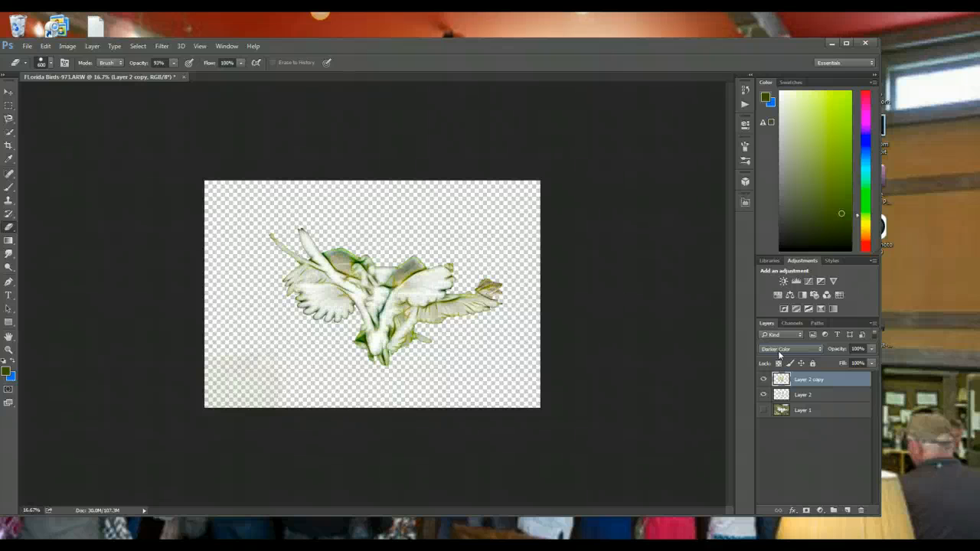
pyautogui.press('Up')
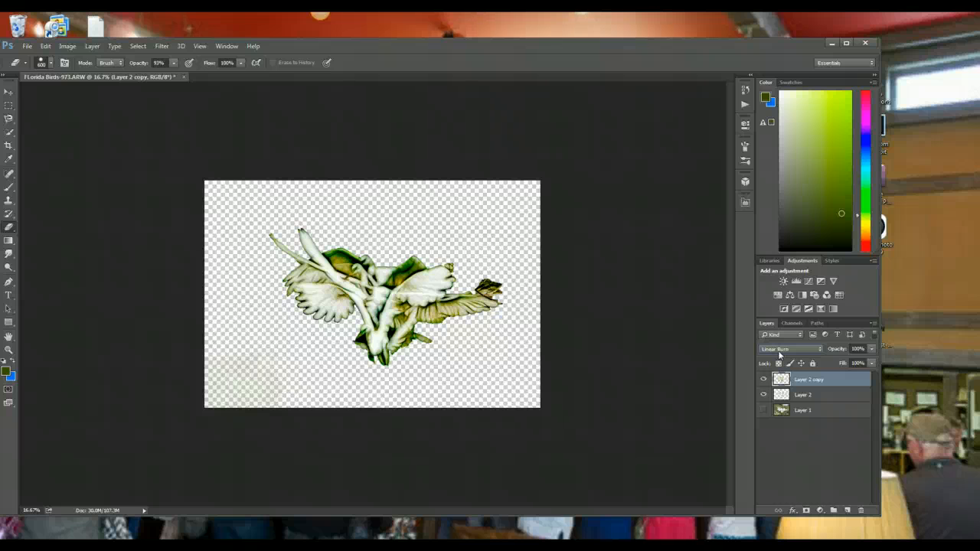
pyautogui.click(763, 410)
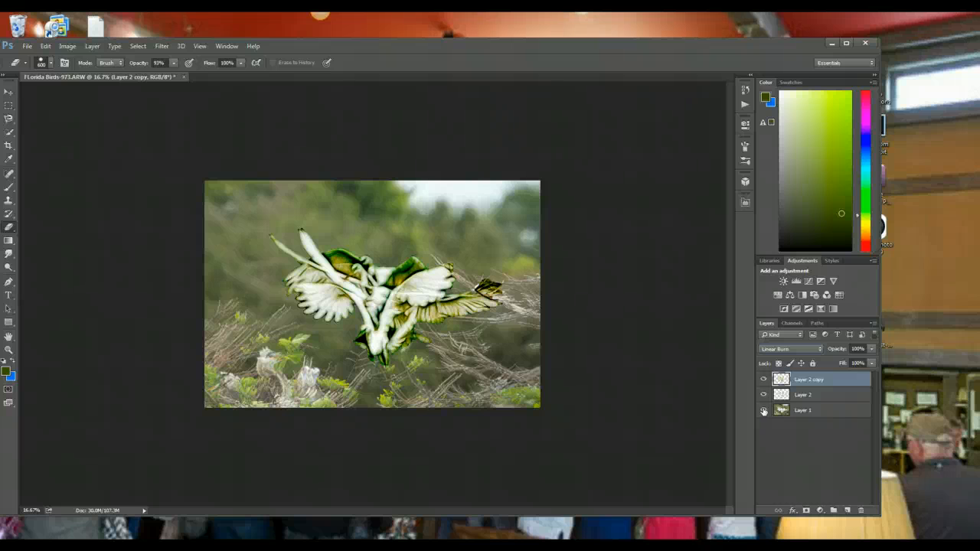
pyautogui.click(764, 411)
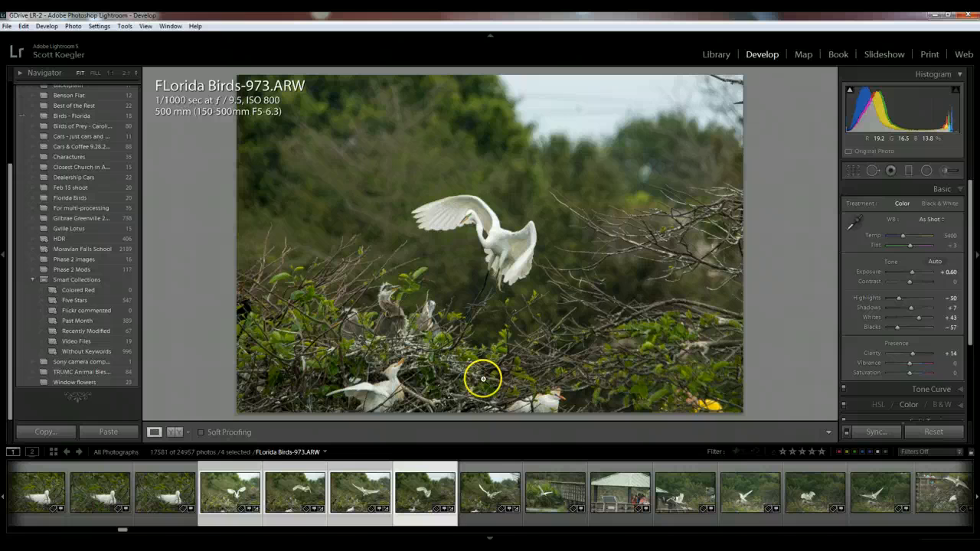
# In Lightroom, select the photo FLorida Birds-972.ARW and open it for editing in Adobe Photoshop CC 2014.
pyautogui.click(496, 494)
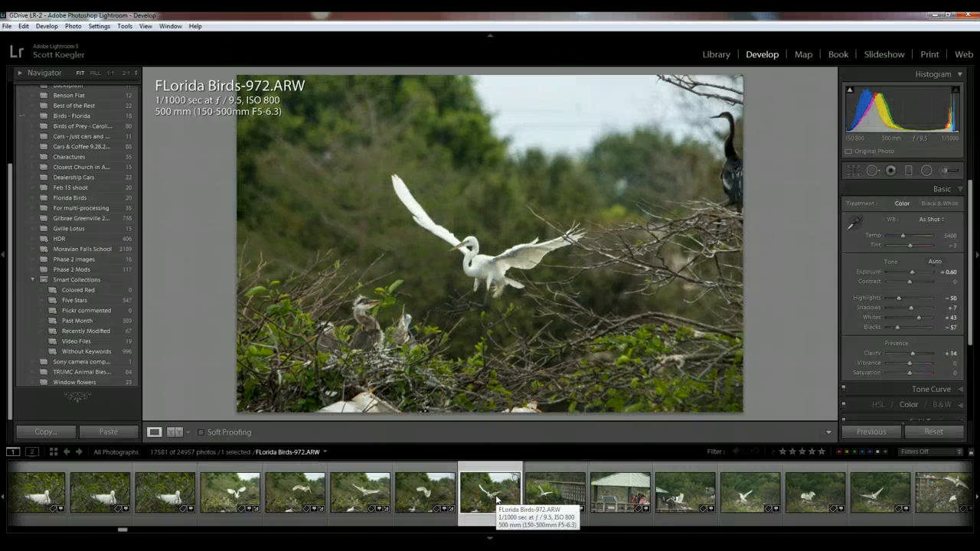
pyautogui.rightClick(495, 486)
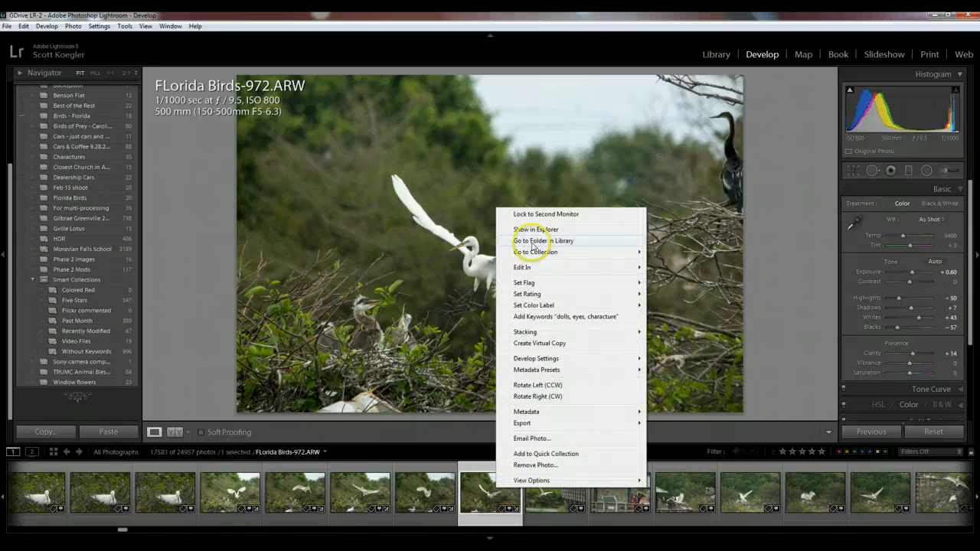
pyautogui.moveTo(526, 268)
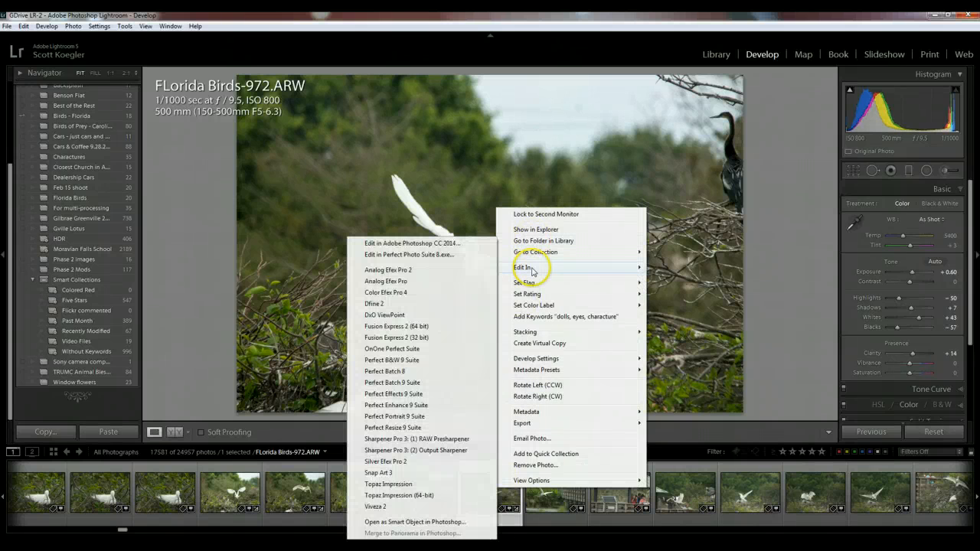
pyautogui.click(457, 243)
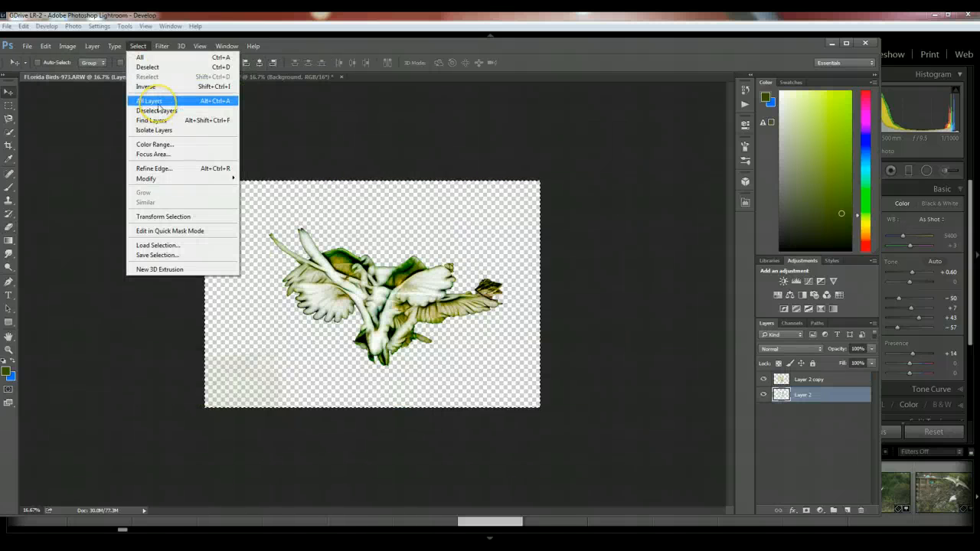
# Bring the FLorida Birds-972.ARW photo into the FLorida Birds-973.ARW composite as a layer beneath the isolated birds.
pyautogui.click(158, 103)
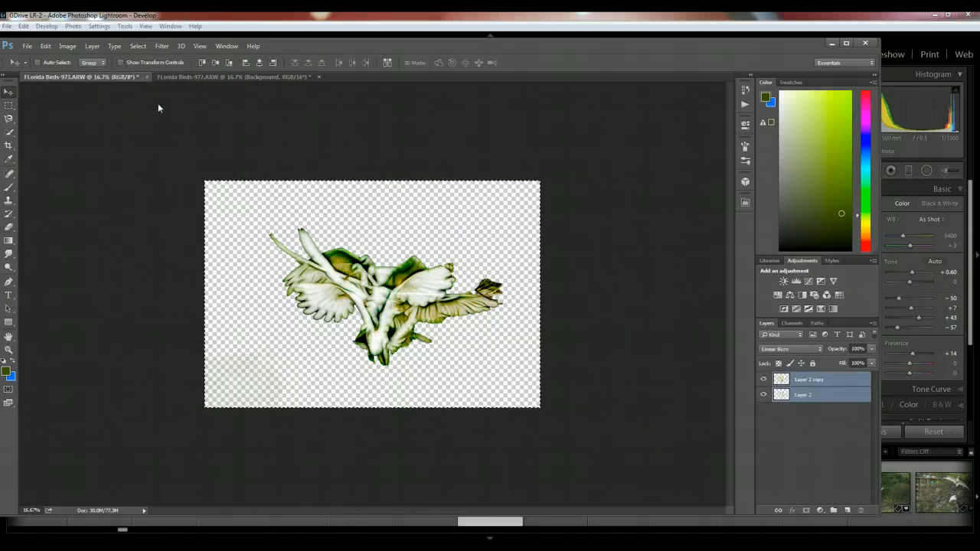
pyautogui.click(194, 78)
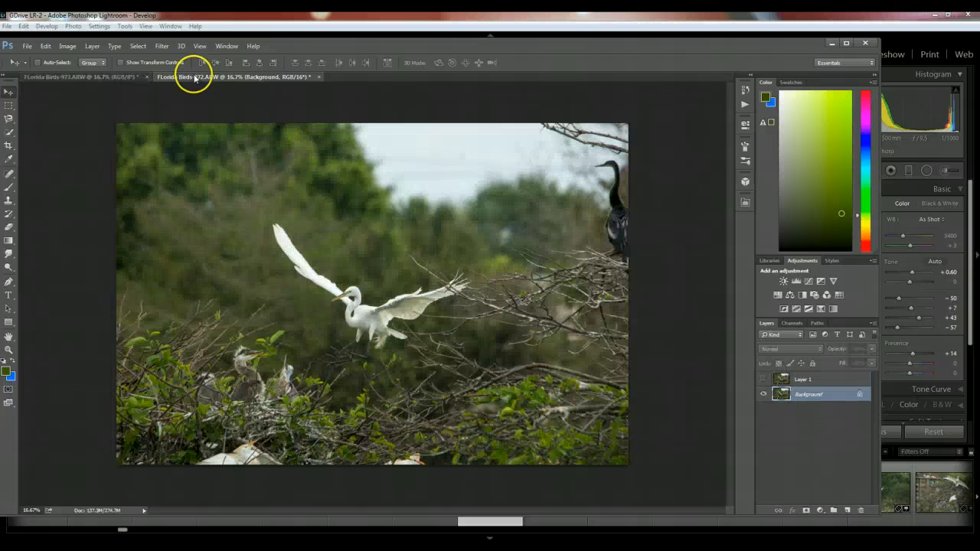
pyautogui.moveTo(195, 77); pyautogui.dragTo(265, 163)
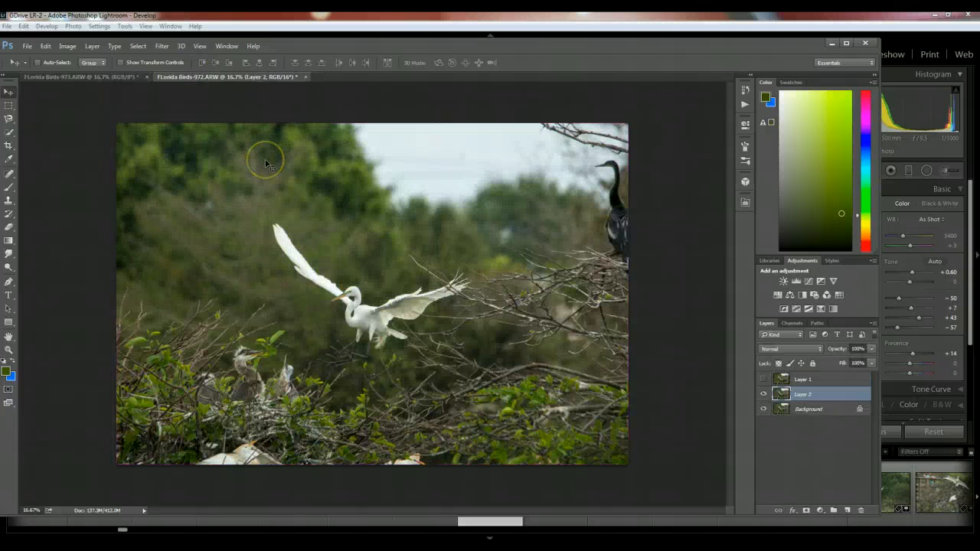
pyautogui.click(764, 381)
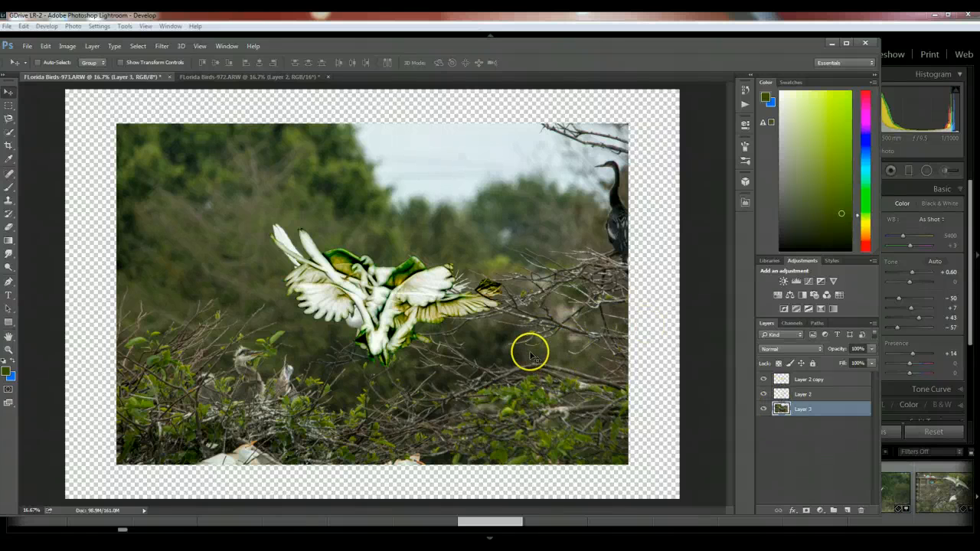
# Move the imported background photo slightly so its egret sits behind the stylized birds.
pyautogui.moveTo(531, 355)
pyautogui.mouseDown()
pyautogui.moveTo(580, 403)
pyautogui.moveTo(540, 354)
pyautogui.moveTo(558, 365)
pyautogui.moveTo(560, 378)
pyautogui.moveTo(542, 362)
pyautogui.mouseUp()
pyautogui.moveTo(538, 360); pyautogui.dragTo(543, 364)
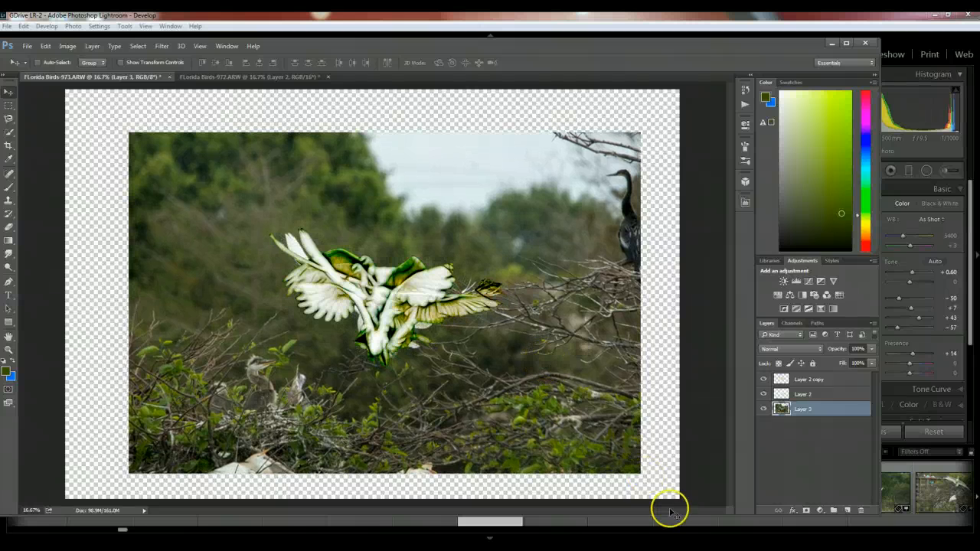
pyautogui.moveTo(584, 429); pyautogui.dragTo(561, 404)
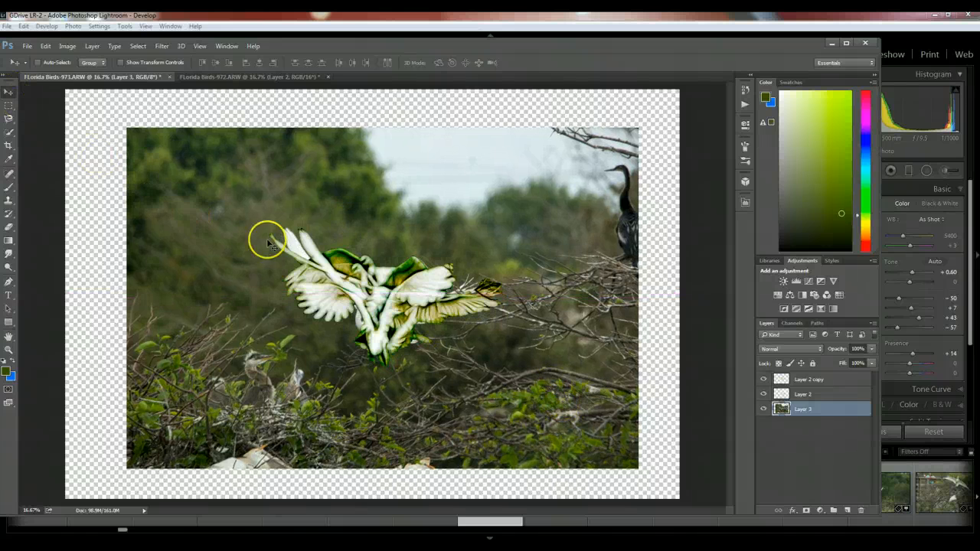
# Scale the background photo on Layer 3 to about 79.6%, reposition it behind the birds, and apply the transformation.
pyautogui.hotkey('ctrl', 't')
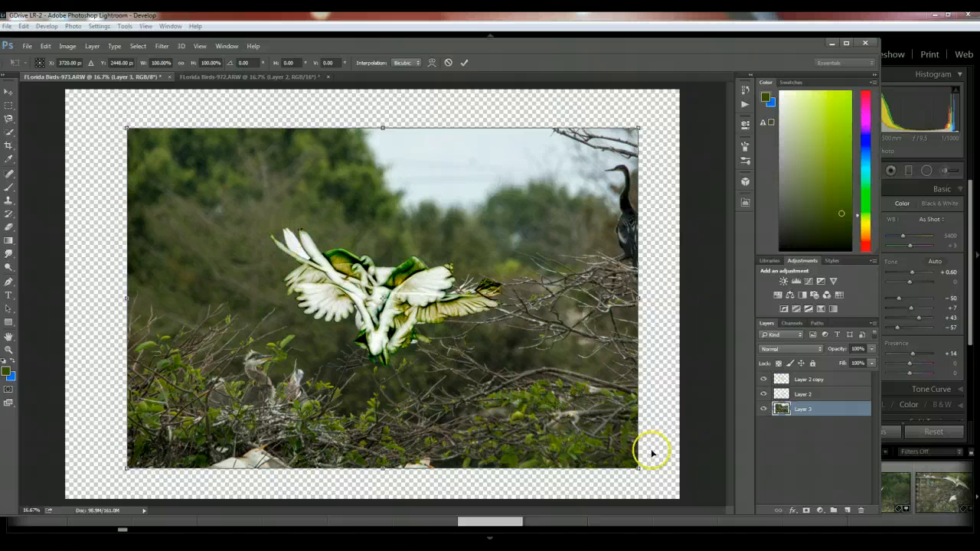
pyautogui.moveTo(637, 468); pyautogui.dragTo(585, 431)
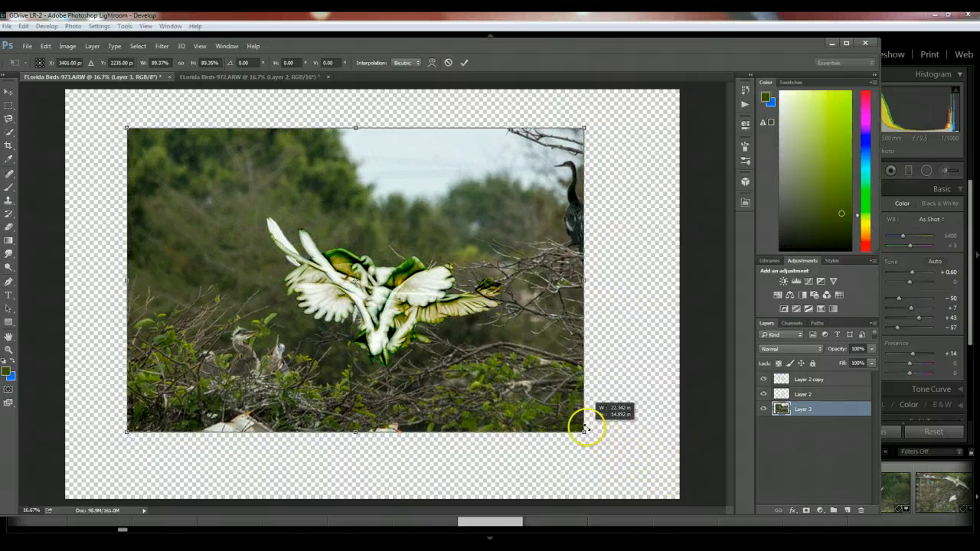
pyautogui.moveTo(473, 344); pyautogui.dragTo(464, 337)
pyautogui.moveTo(609, 445); pyautogui.dragTo(570, 423)
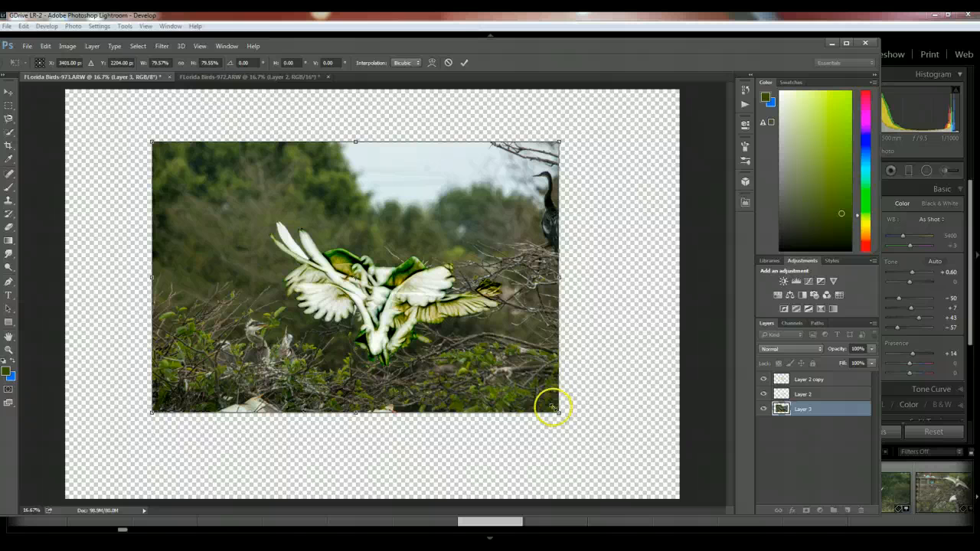
pyautogui.moveTo(504, 381); pyautogui.dragTo(532, 401)
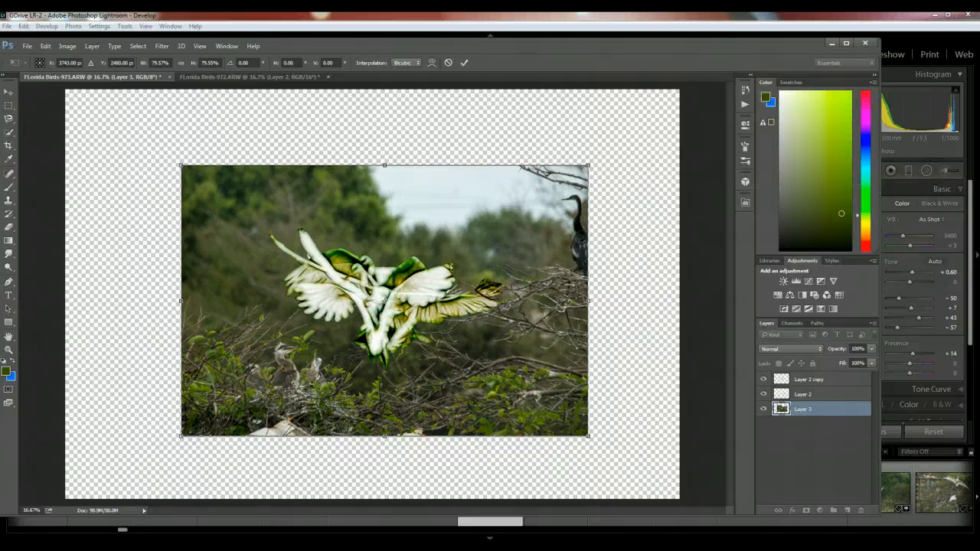
pyautogui.click(8, 145)
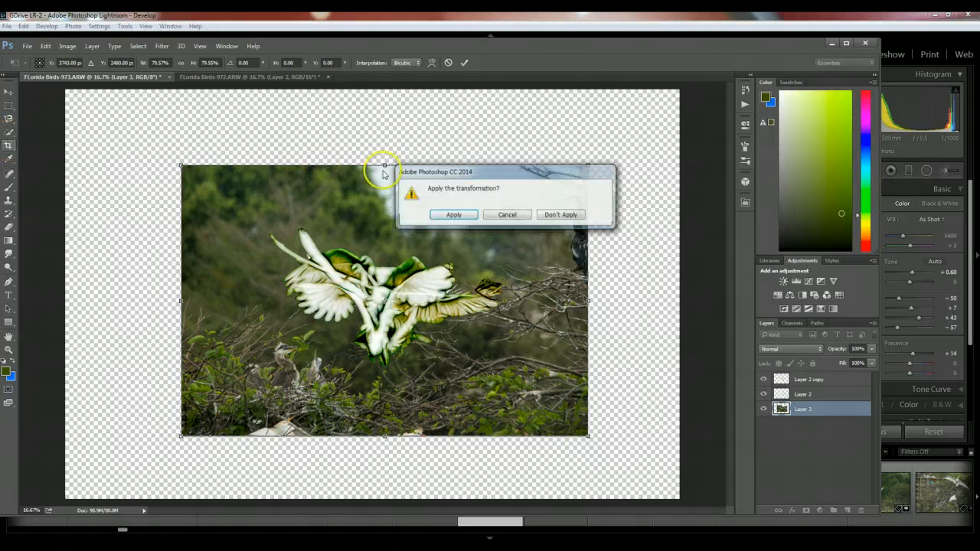
pyautogui.click(452, 214)
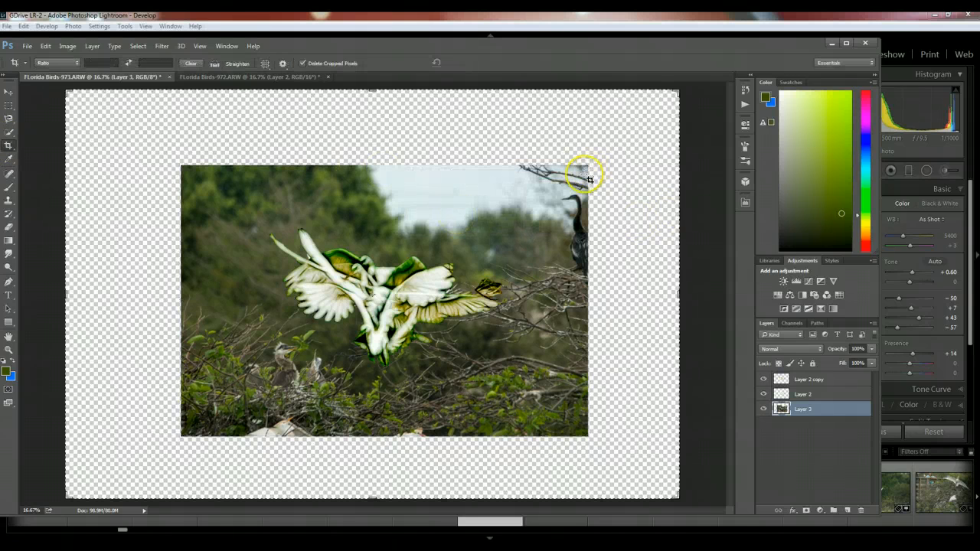
# Crop the composite to the area inside the background photo, removing the transparent margins and the dark bird at its edge.
pyautogui.moveTo(593, 173); pyautogui.dragTo(590, 170)
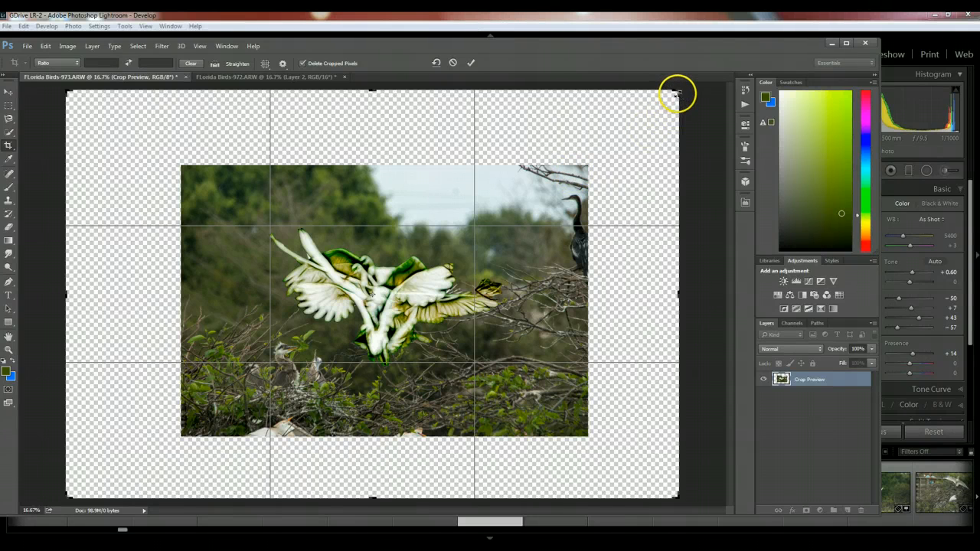
pyautogui.moveTo(676, 93); pyautogui.dragTo(676, 94)
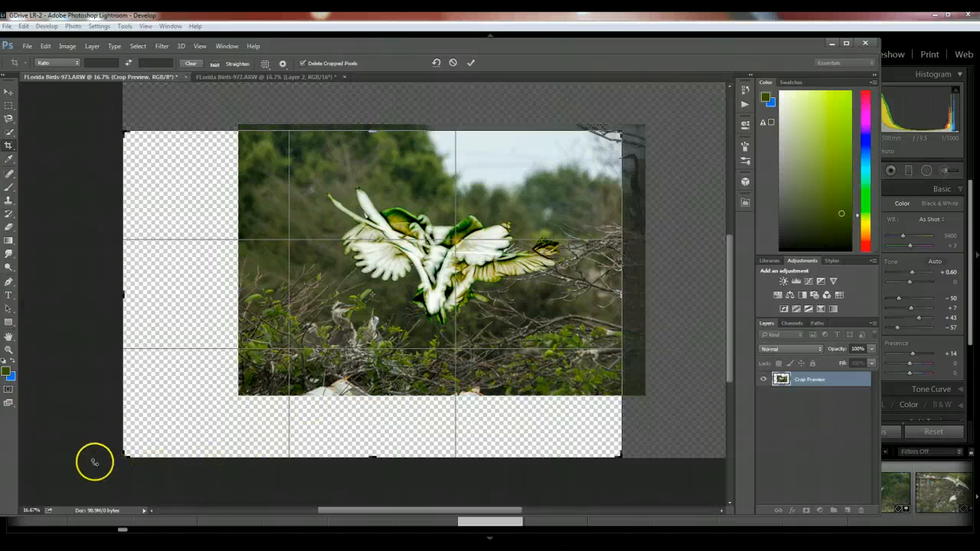
pyautogui.moveTo(126, 459); pyautogui.dragTo(204, 414)
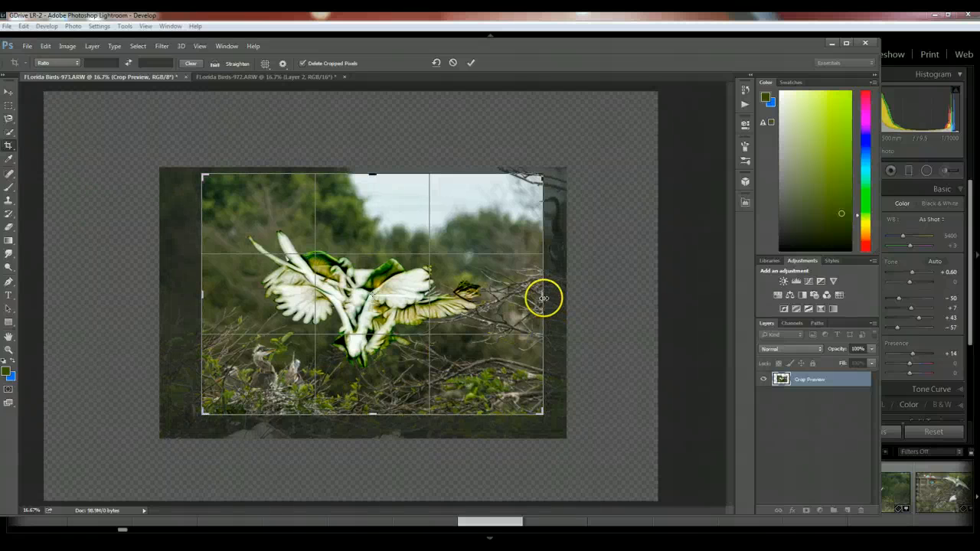
pyautogui.press('Return')
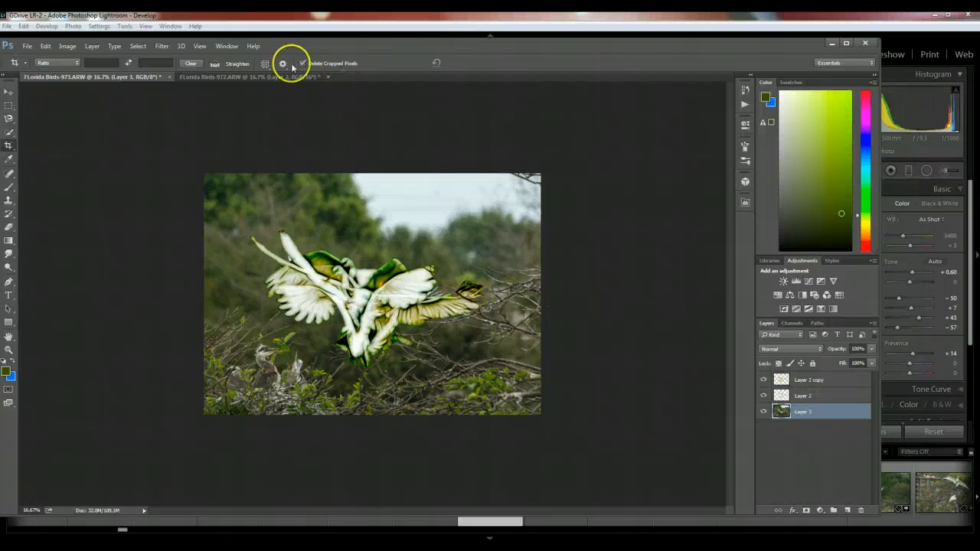
# Open Layer 3 in Topaz Impression, preview the Chiaroscuro I preset and choose the Watercolor IV preset.
pyautogui.click(162, 46)
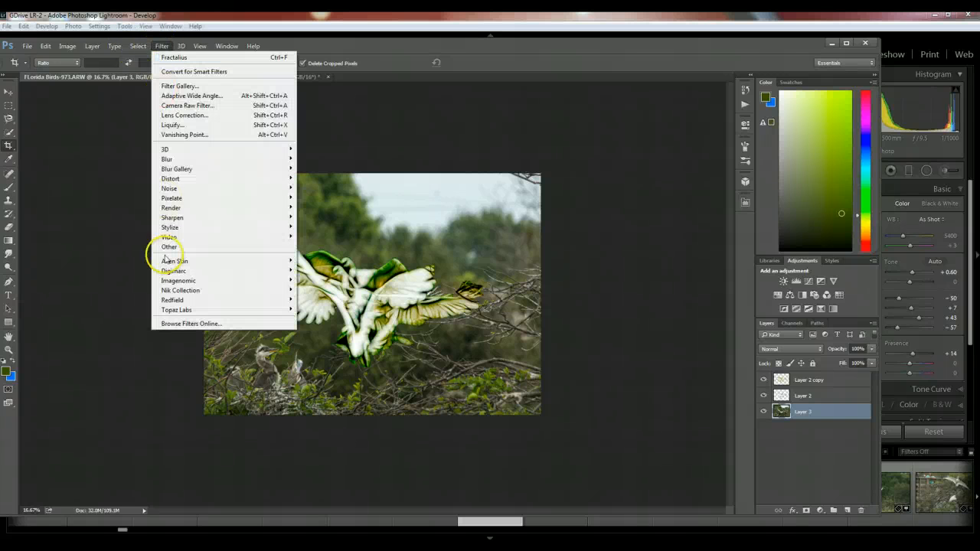
pyautogui.moveTo(172, 311)
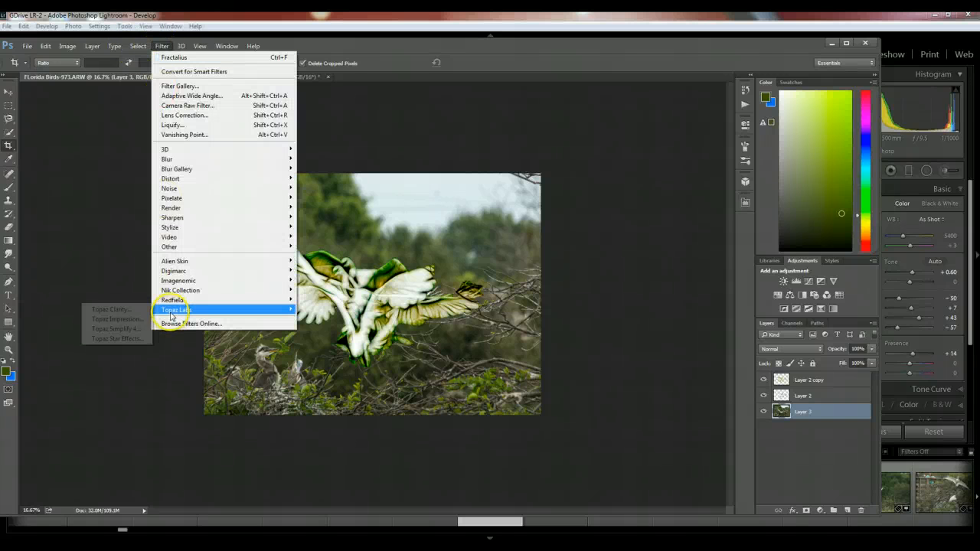
pyautogui.click(138, 320)
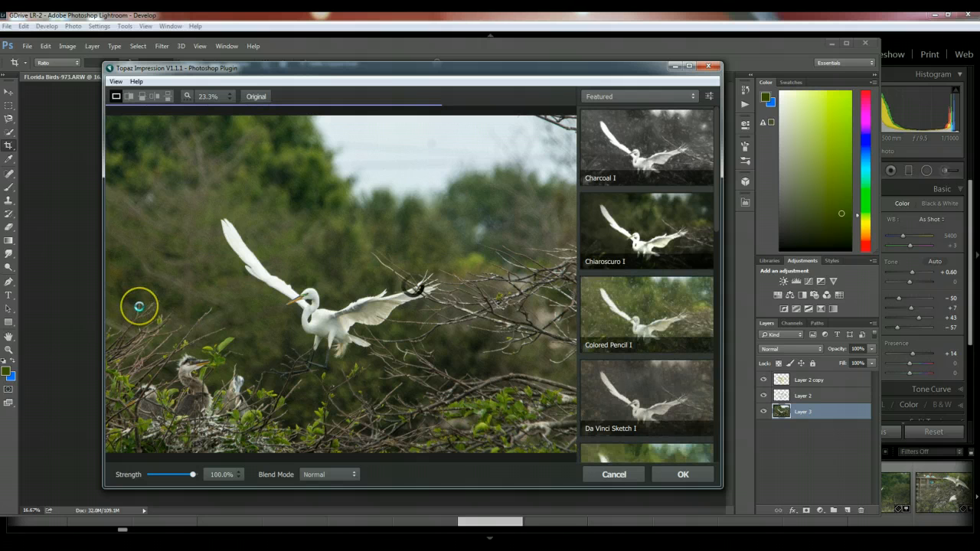
pyautogui.click(650, 224)
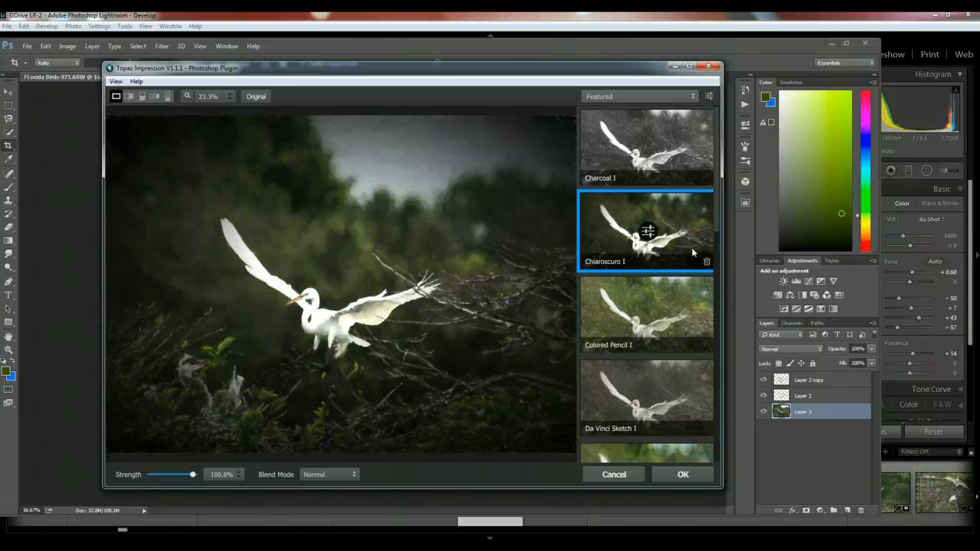
pyautogui.moveTo(717, 210)
pyautogui.mouseDown()
pyautogui.moveTo(731, 411)
pyautogui.moveTo(720, 411)
pyautogui.moveTo(722, 482)
pyautogui.mouseUp()
pyautogui.click(632, 395)
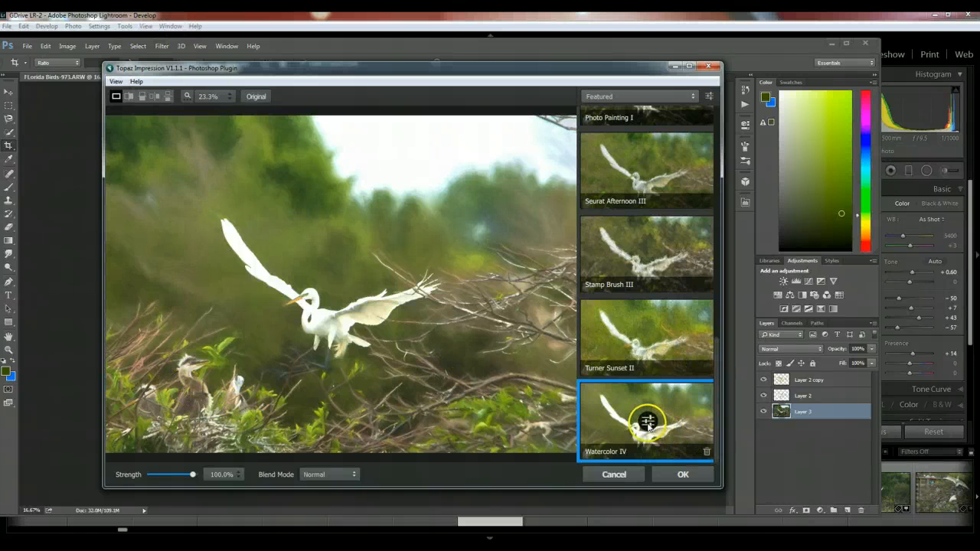
# Set the Watercolor IV Paint Opacity to 0.65, increase Smudge, and apply the effect to Layer 3.
pyautogui.click(647, 421)
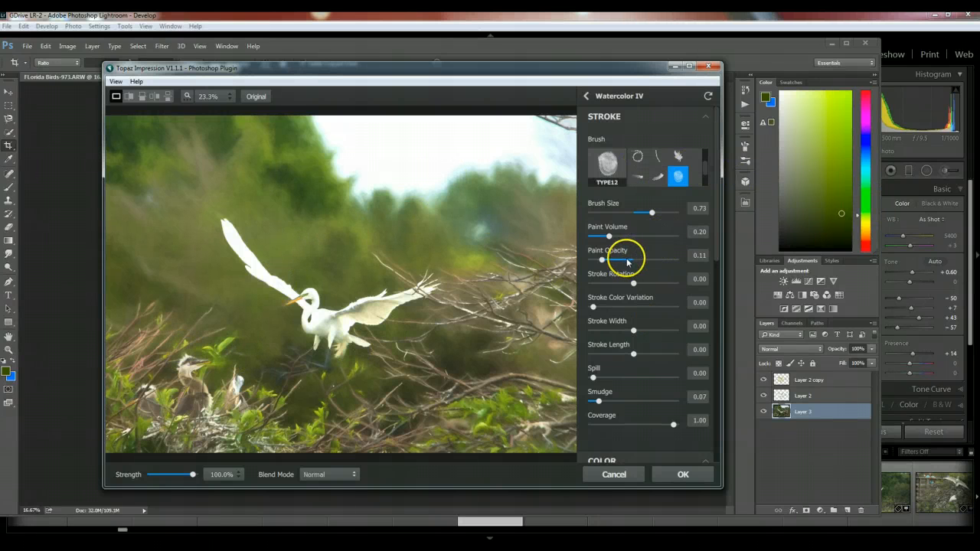
pyautogui.moveTo(599, 261); pyautogui.dragTo(646, 266)
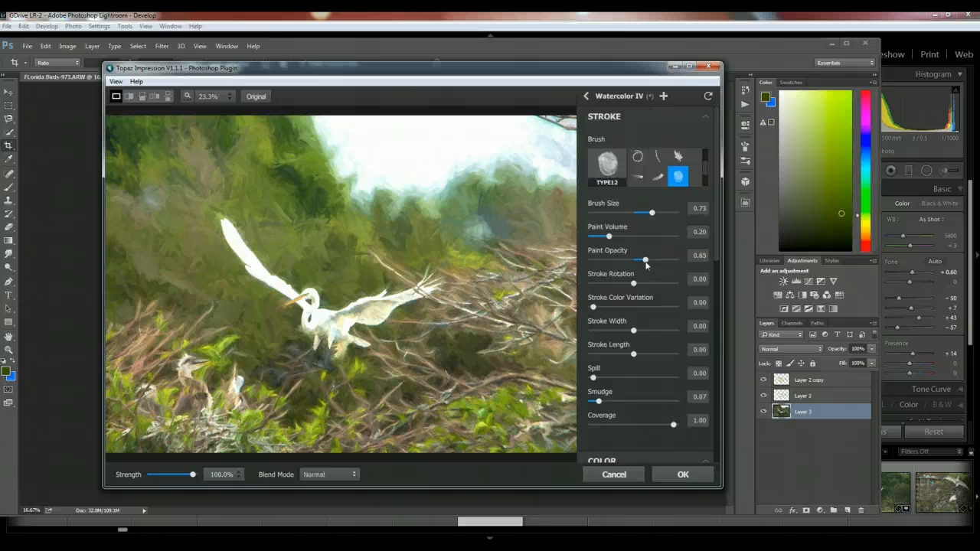
pyautogui.click(646, 261)
pyautogui.click(635, 329)
pyautogui.moveTo(599, 402); pyautogui.dragTo(619, 404)
pyautogui.click(683, 475)
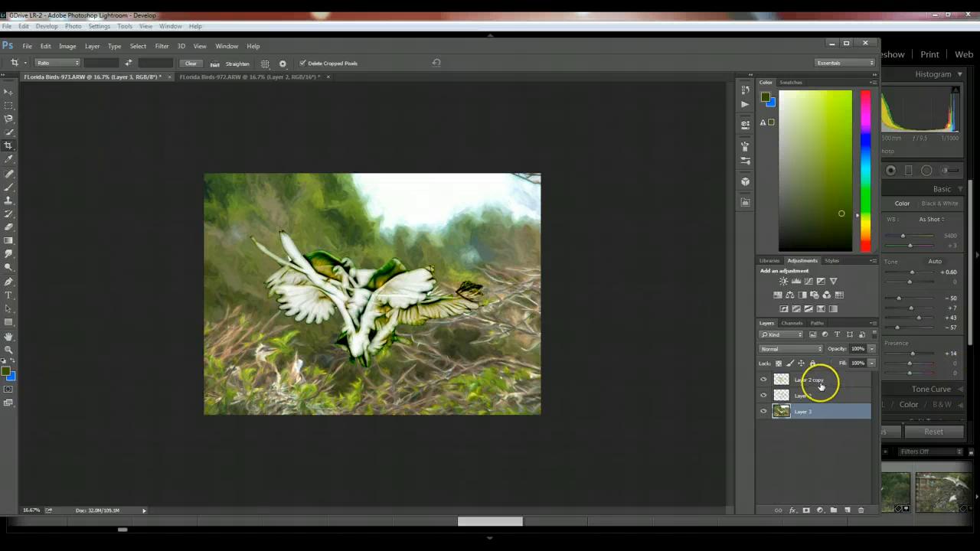
# Select Layer 2 copy and hide Layer 3 and Layer 2 so only the stylized birds show.
pyautogui.click(825, 380)
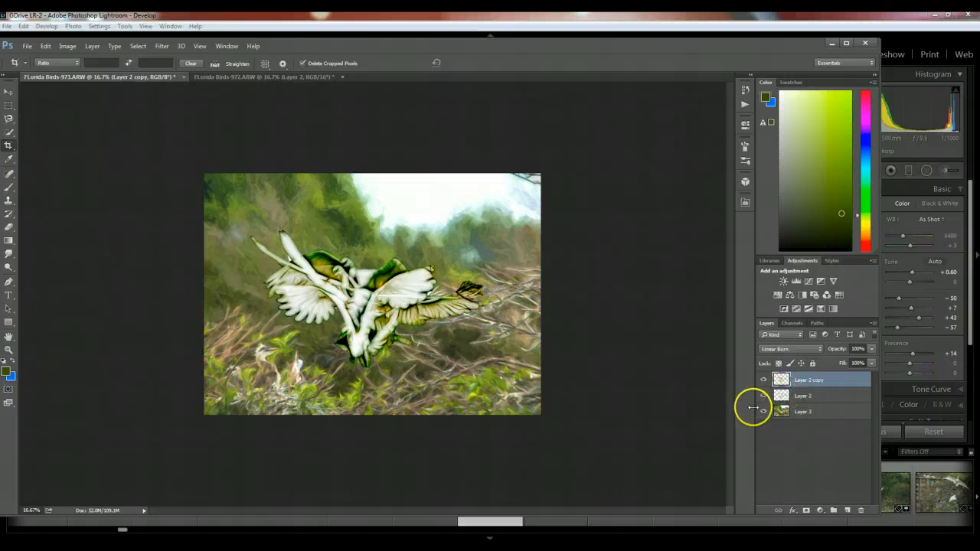
pyautogui.click(764, 411)
pyautogui.click(763, 395)
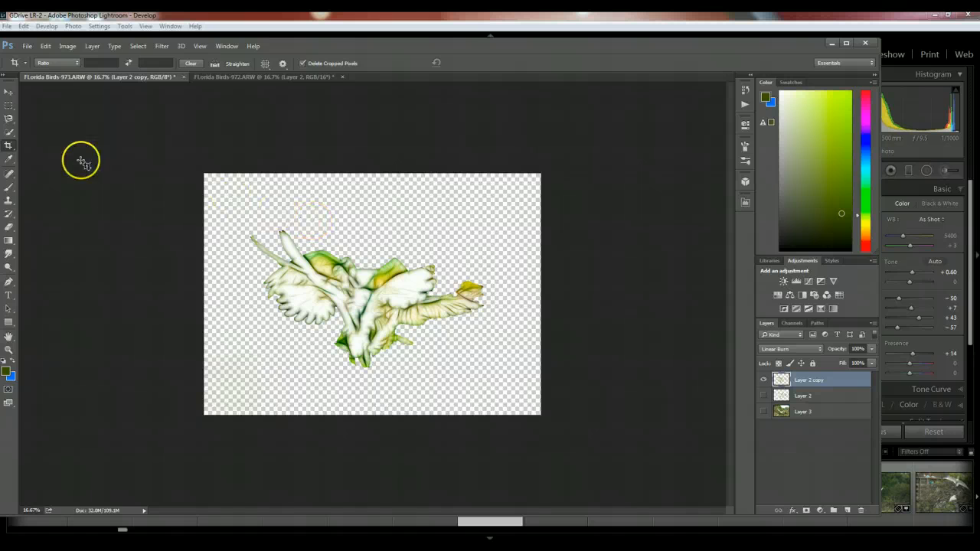
# Try to repair the yellow patch at the right-hand wing tip on Layer 2 copy with the Healing Brush.
pyautogui.click(11, 175)
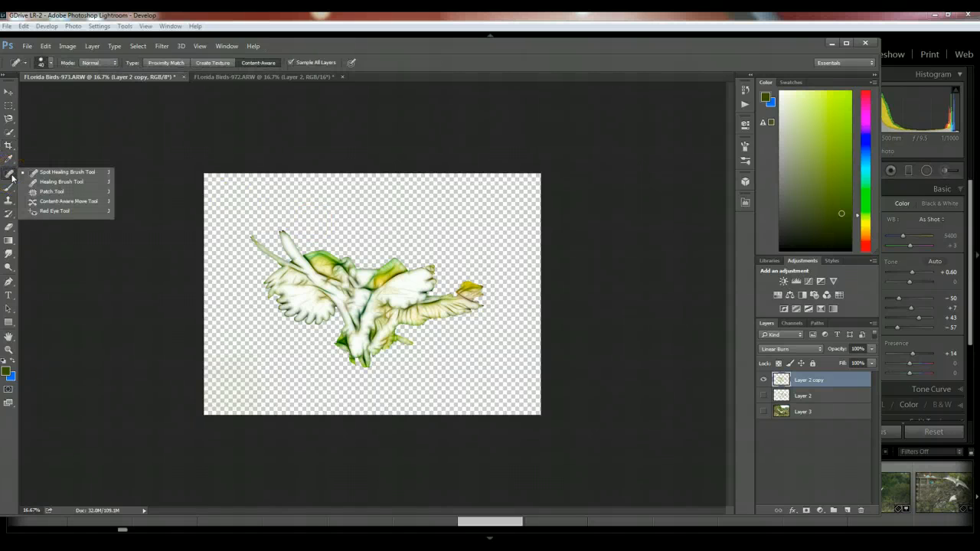
pyautogui.click(63, 182)
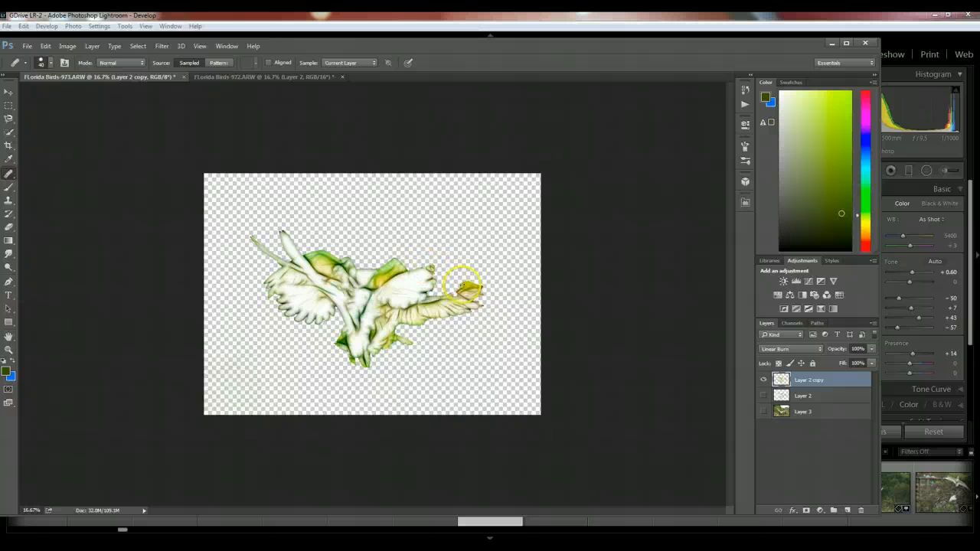
pyautogui.scroll(1, 477, 287)
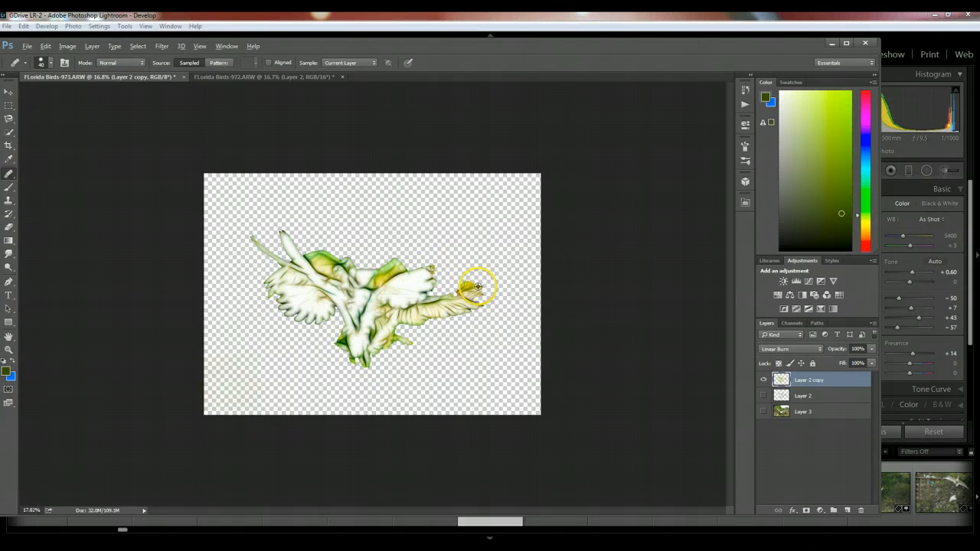
pyautogui.scroll(1, 478, 285)
pyautogui.click(478, 287)
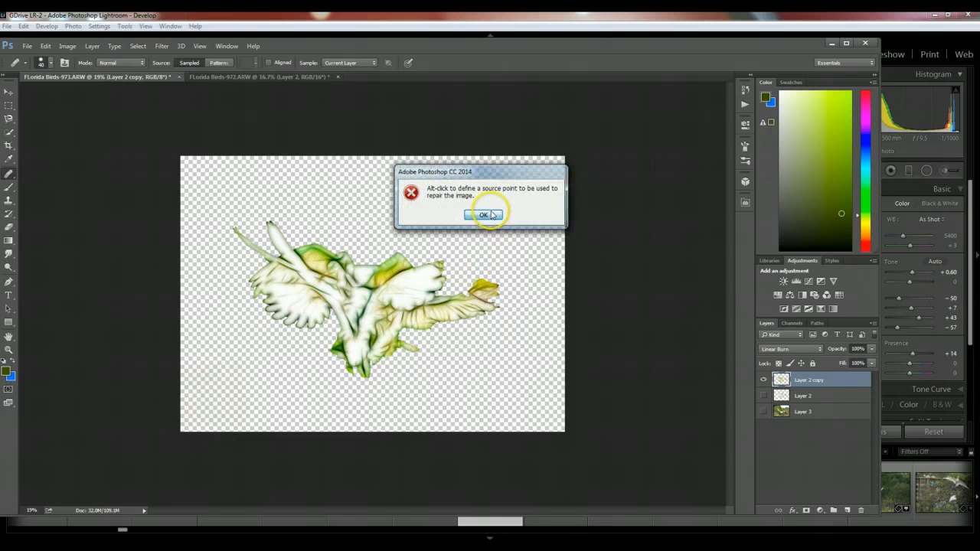
pyautogui.click(482, 212)
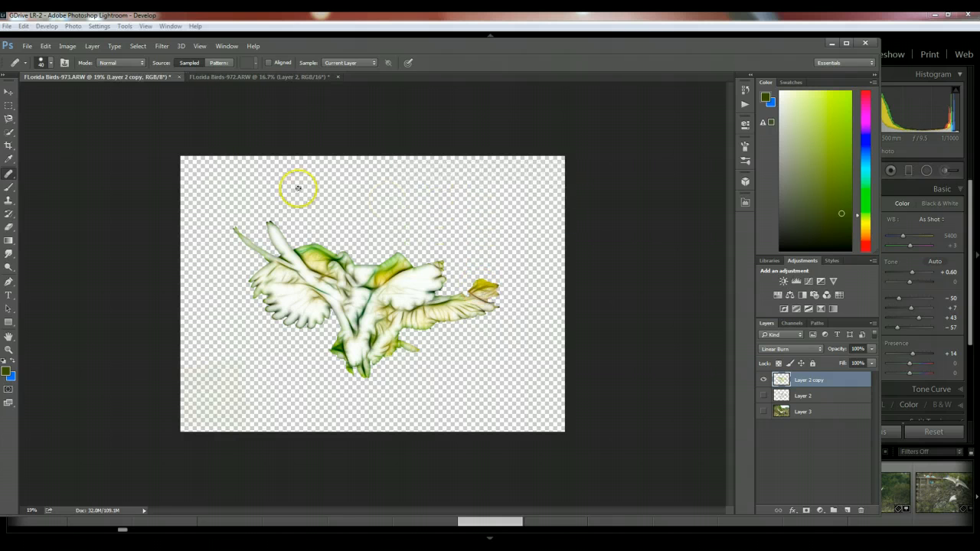
# Retouch the yellow patch at the right-hand wing tip on Layer 2 copy with the Spot Healing Brush at size 70.
pyautogui.click(11, 173)
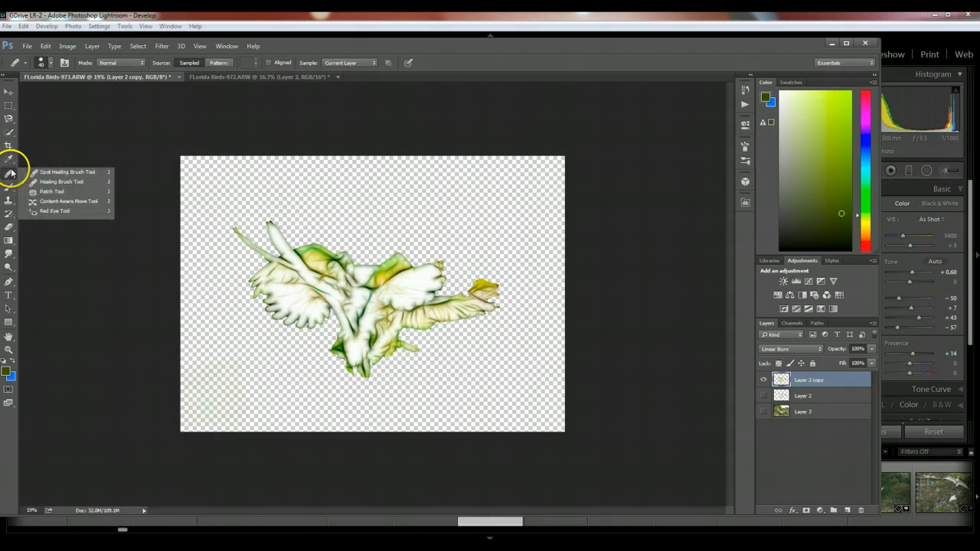
pyautogui.click(56, 173)
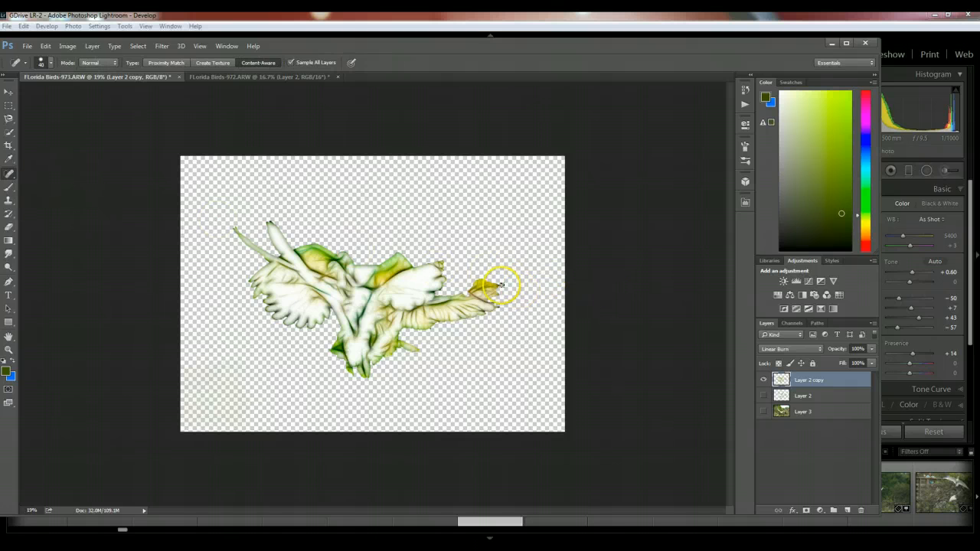
pyautogui.scroll(1, 495, 287)
pyautogui.scroll(-1, 498, 287)
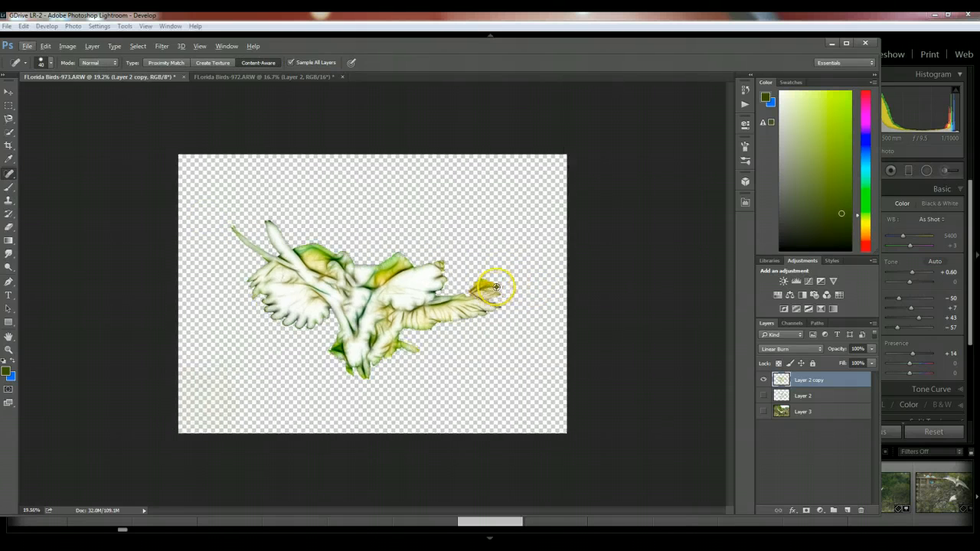
pyautogui.scroll(1, 499, 287)
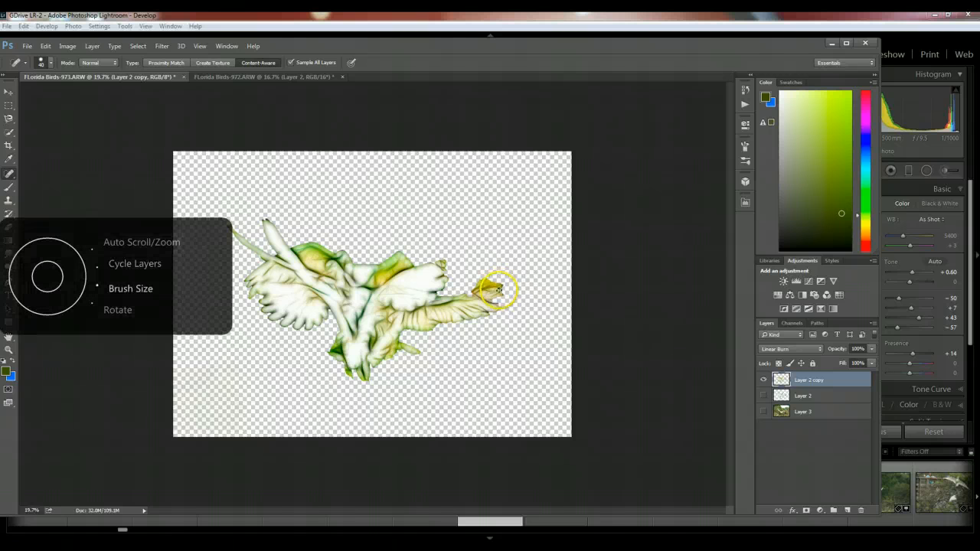
pyautogui.press(']')
pyautogui.press(']')
pyautogui.press(']')
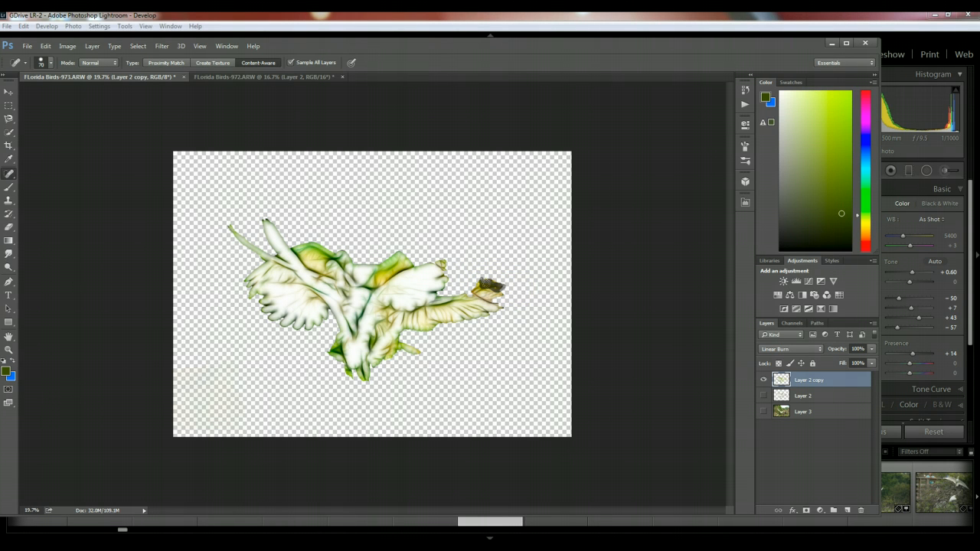
# Show Layer 2 and spot-heal its right-hand wing tip with Layer 2 copy hidden, and make all layers visible again.
pyautogui.click(765, 396)
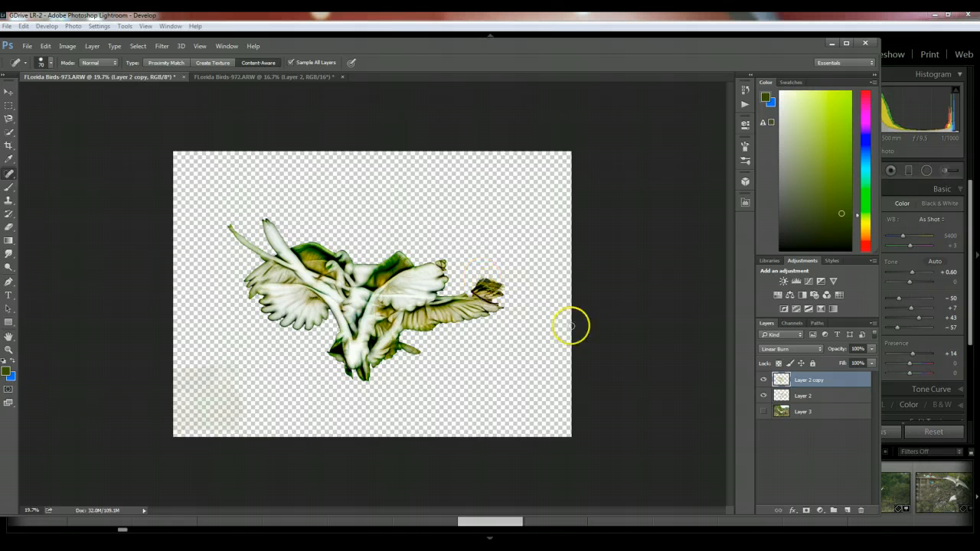
pyautogui.moveTo(825, 396); pyautogui.dragTo(779, 387)
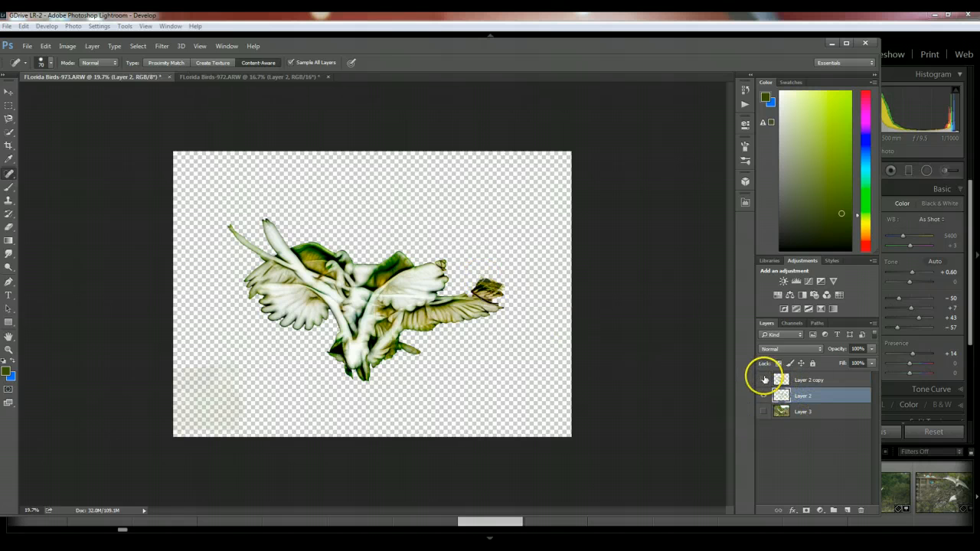
pyautogui.click(764, 379)
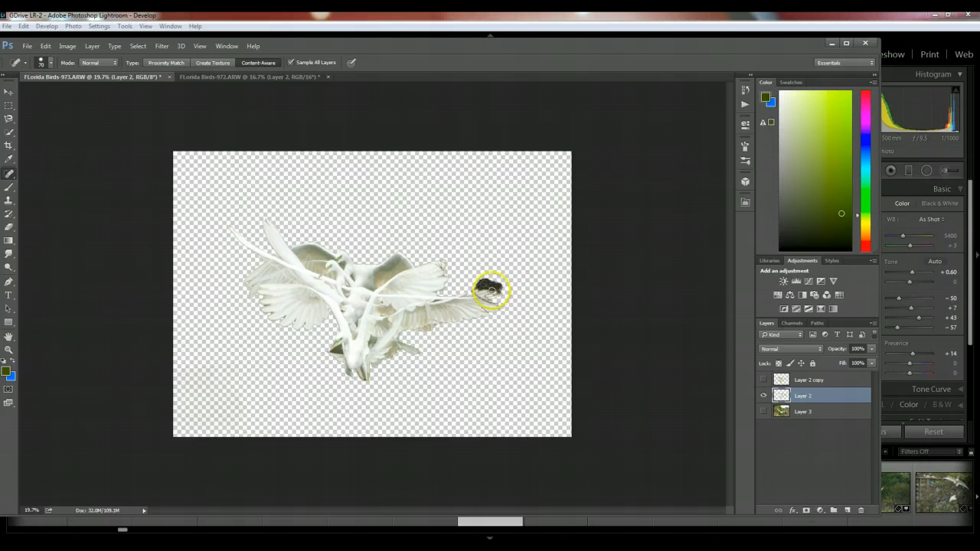
pyautogui.click(763, 379)
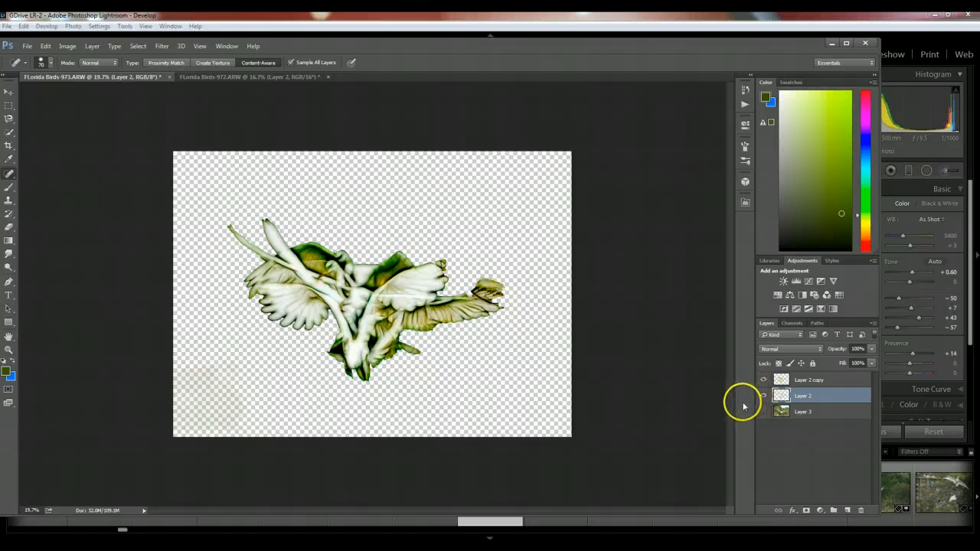
pyautogui.click(763, 411)
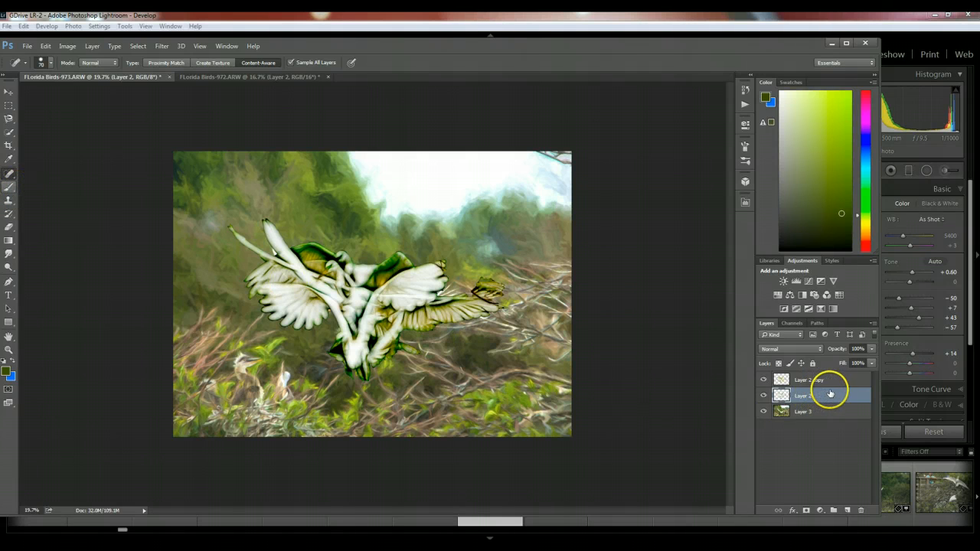
# Add a layer mask to Layer 2 and paint black over the patch at the right-hand wing tip.
pyautogui.click(805, 510)
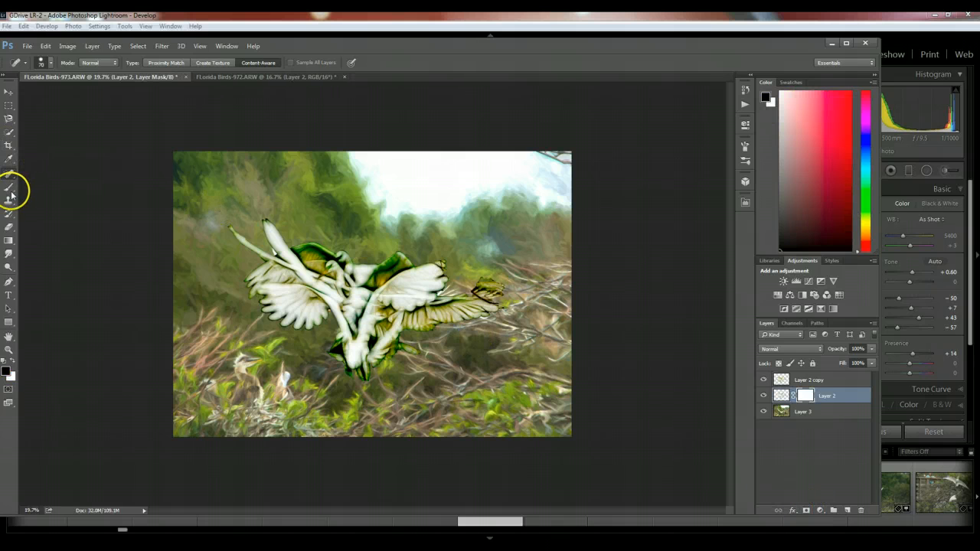
pyautogui.press('b')
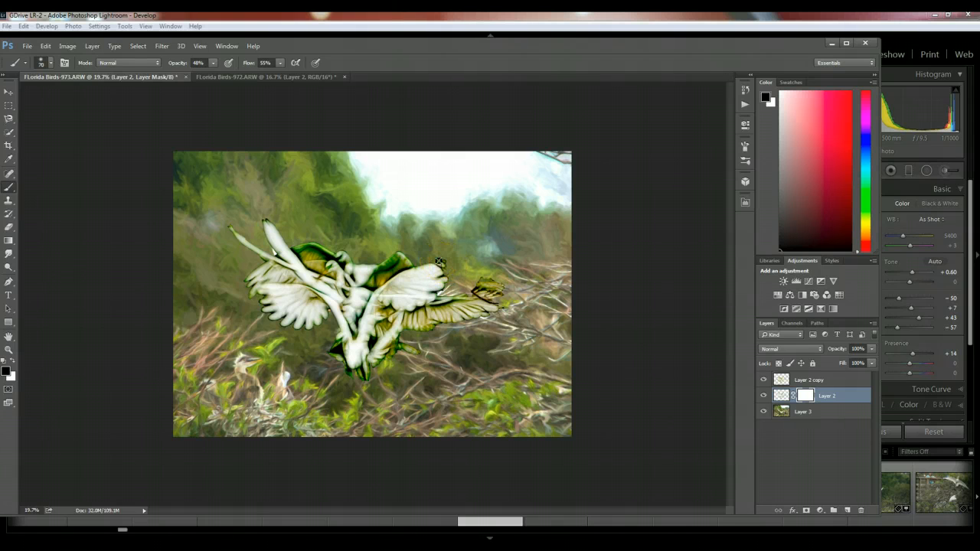
pyautogui.moveTo(499, 289); pyautogui.dragTo(496, 283)
# Add a layer mask to Layer 2 copy and brush black over the remaining patch at the right-hand wing tip.
pyautogui.click(819, 379)
pyautogui.click(804, 509)
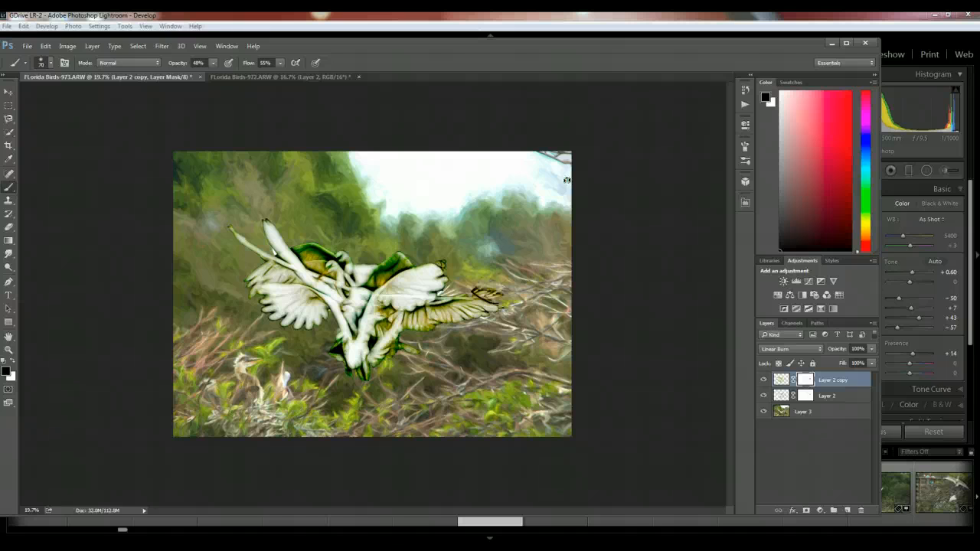
pyautogui.moveTo(566, 180); pyautogui.dragTo(550, 215)
# Close the FLorida Birds-973.ARW composite and save its changes.
pyautogui.click(29, 46)
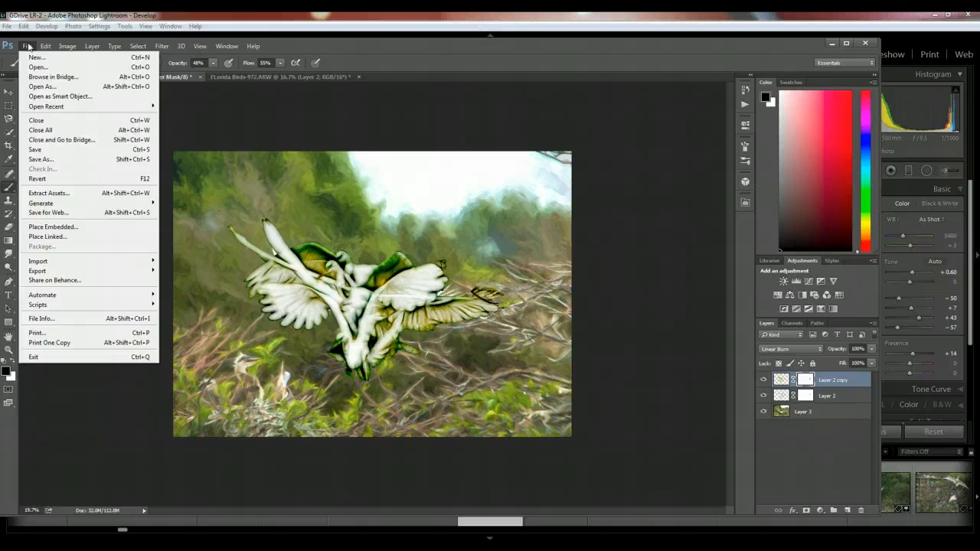
pyautogui.click(34, 120)
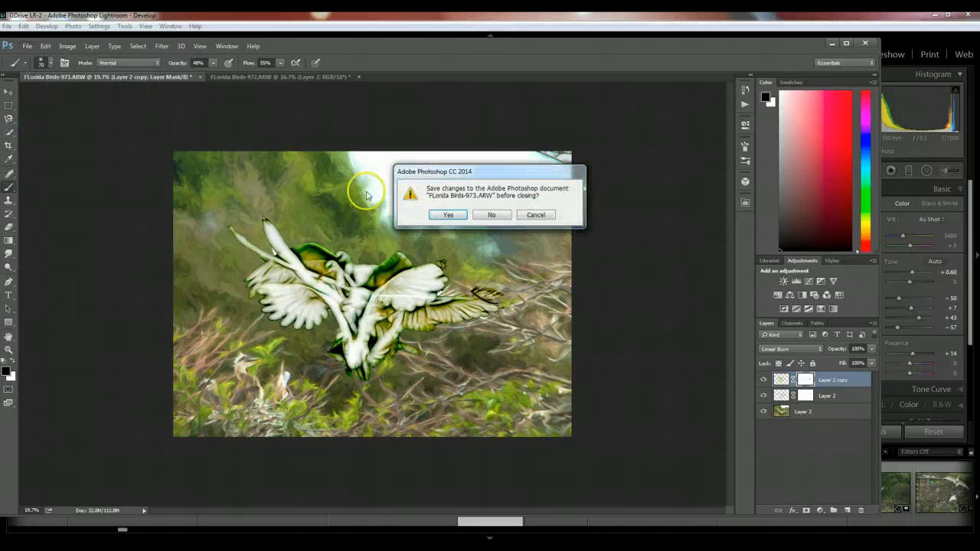
pyautogui.click(448, 215)
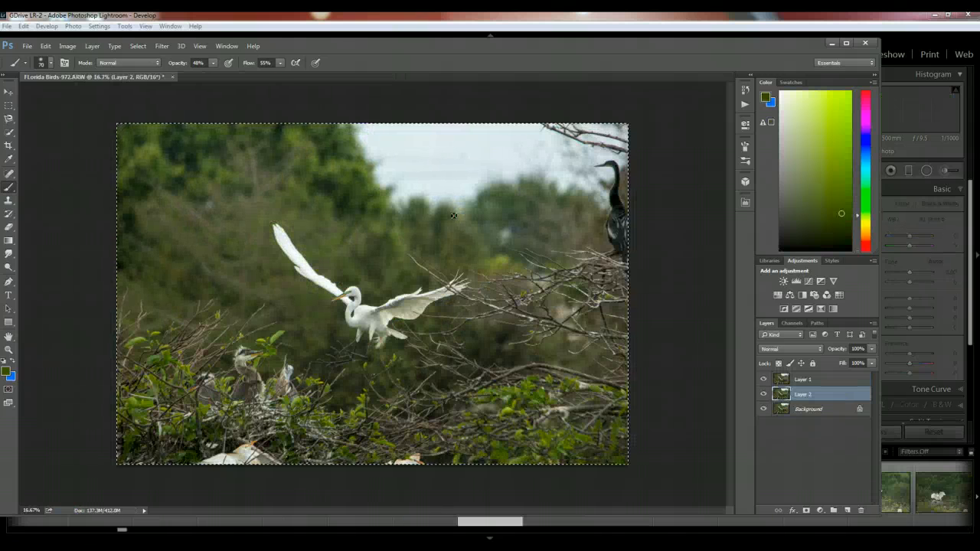
# Close the FLorida Birds-972.ARW document without saving and switch to Lightroom.
pyautogui.click(173, 77)
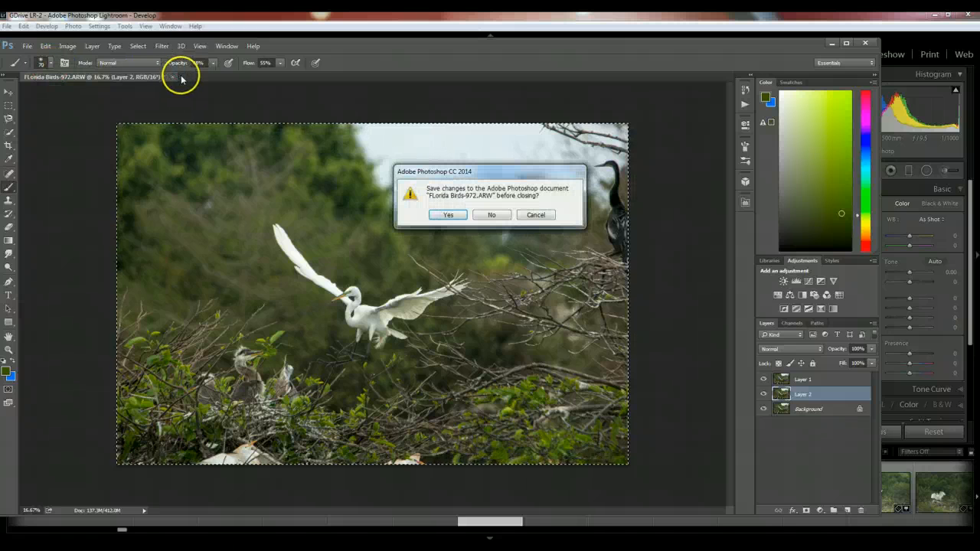
pyautogui.click(491, 214)
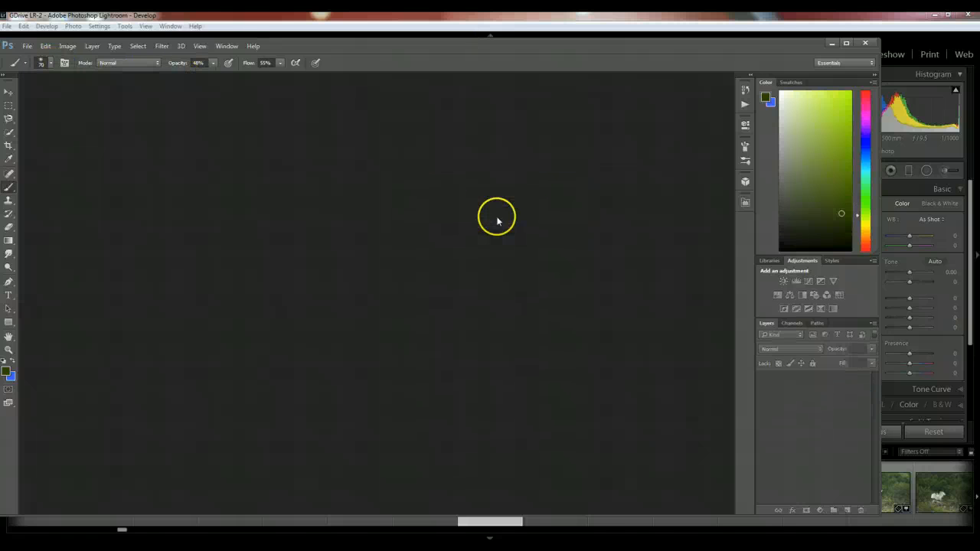
pyautogui.click(832, 44)
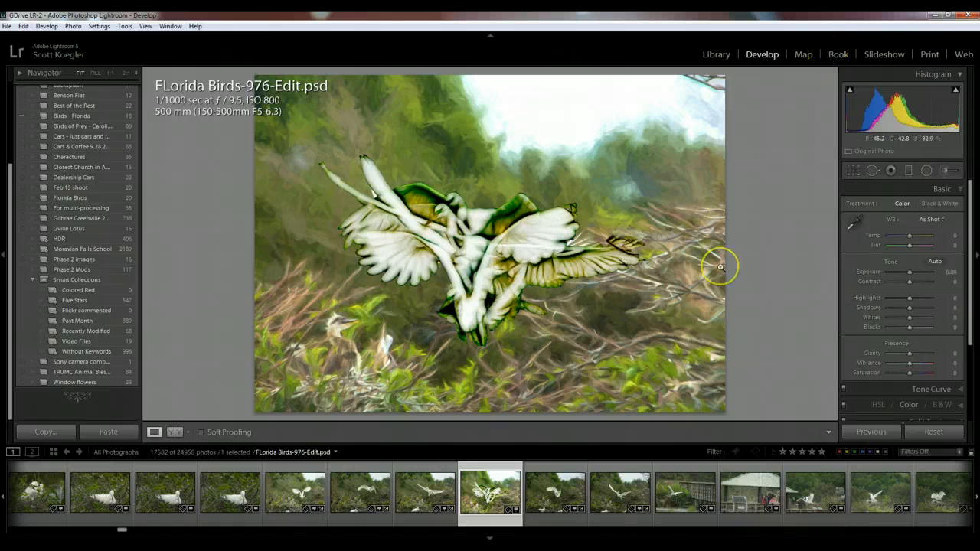
# Rate FLorida Birds-976-Edit.psd five stars and open it in Perfect Photo Suite 9 as a normal photo.
pyautogui.press('5')
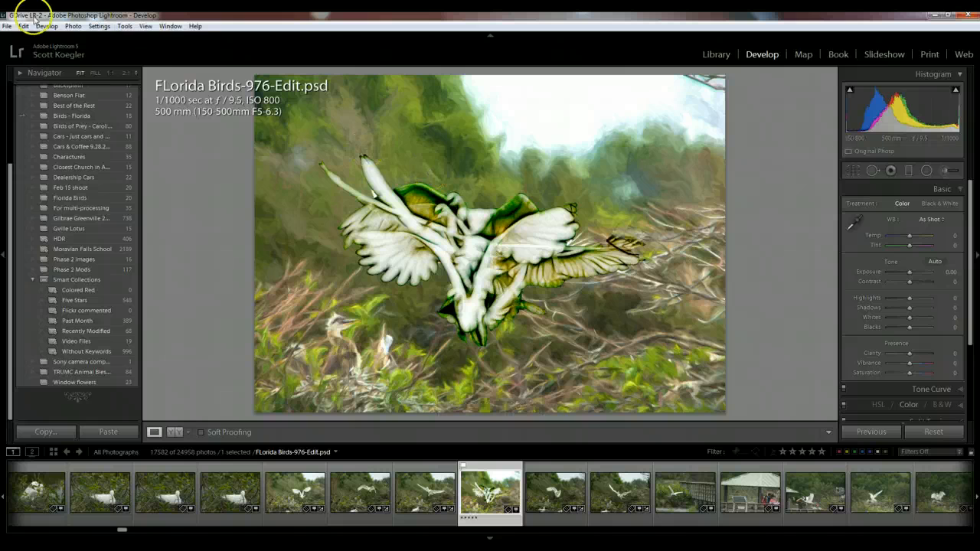
pyautogui.click(6, 26)
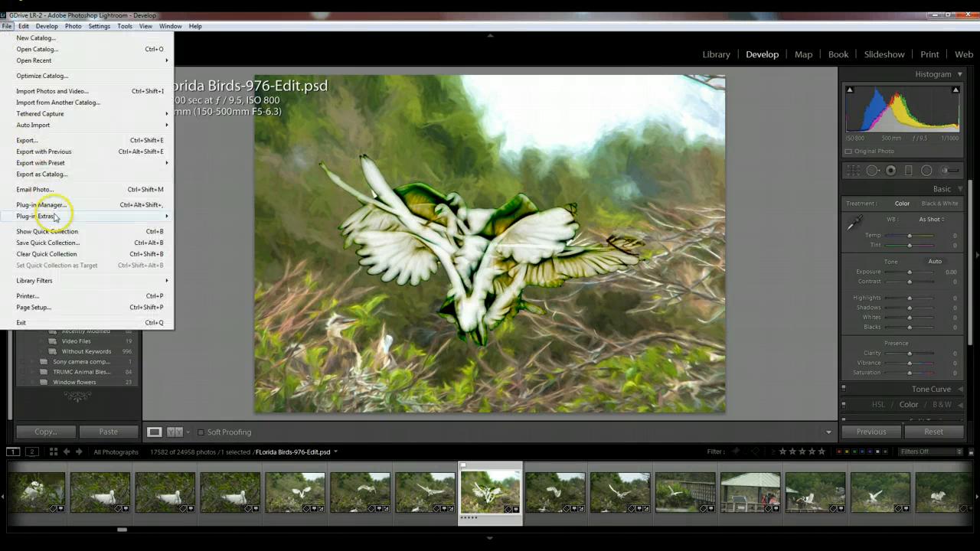
pyautogui.moveTo(66, 216)
pyautogui.click(230, 340)
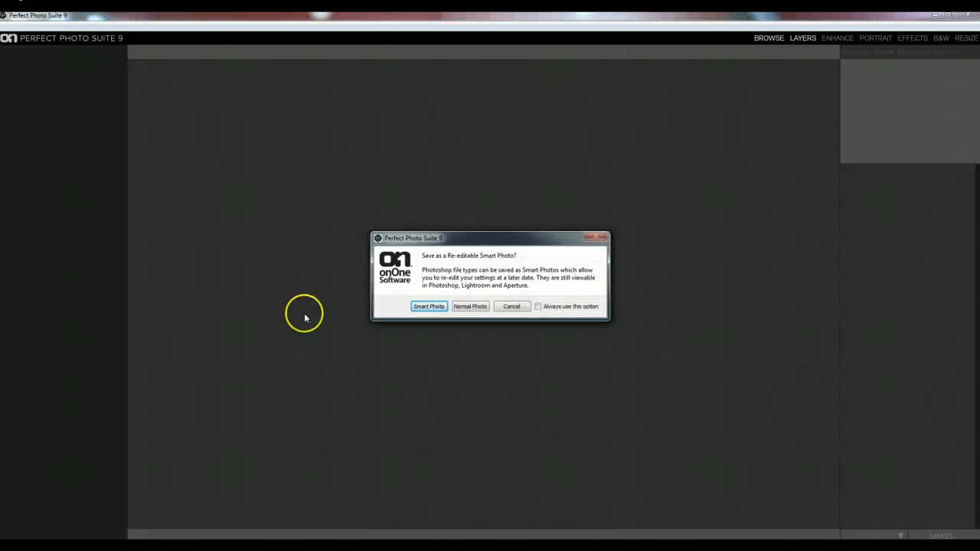
pyautogui.click(468, 308)
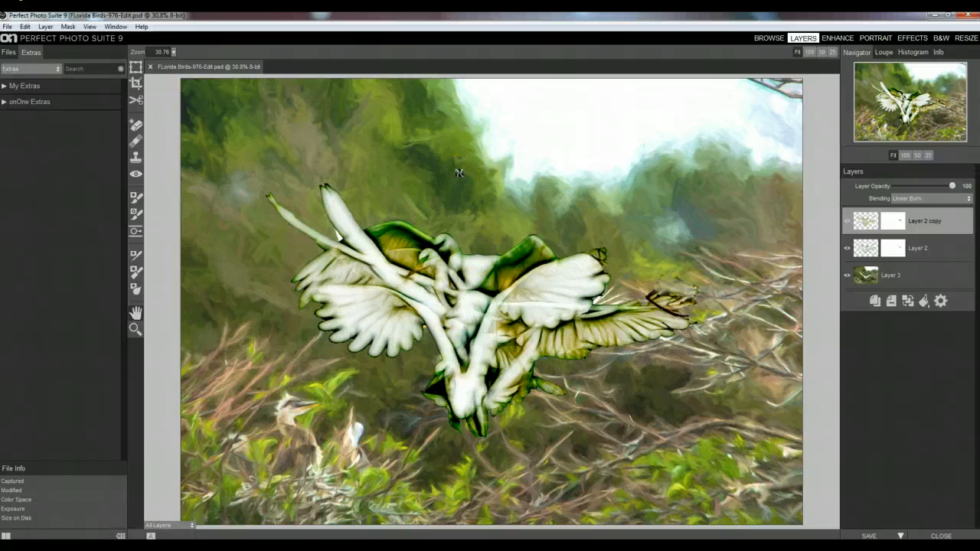
# Add Photomorphis Rarified Strata-01.jpg from the My Extras textures as a layer and fit it to the canvas.
pyautogui.click(109, 87)
pyautogui.doubleClick(457, 121)
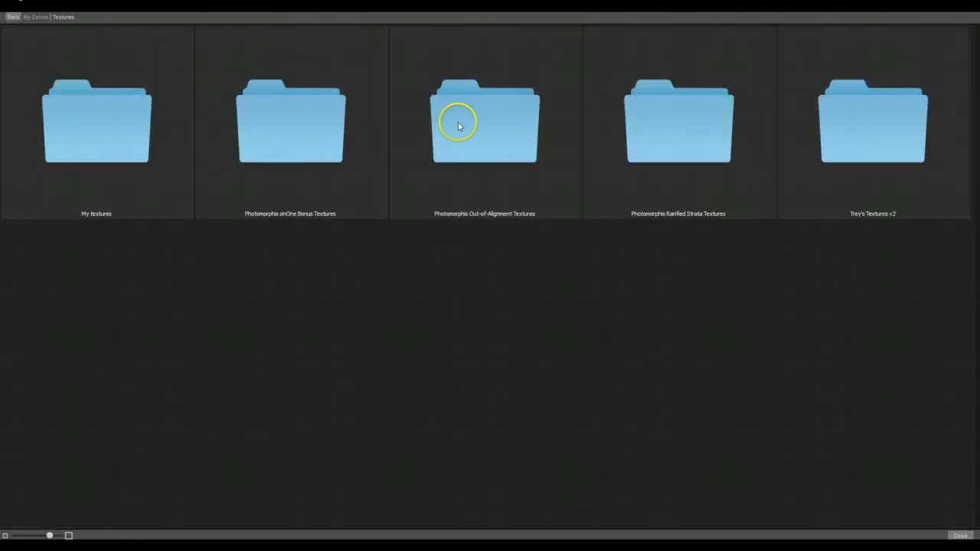
pyautogui.doubleClick(693, 156)
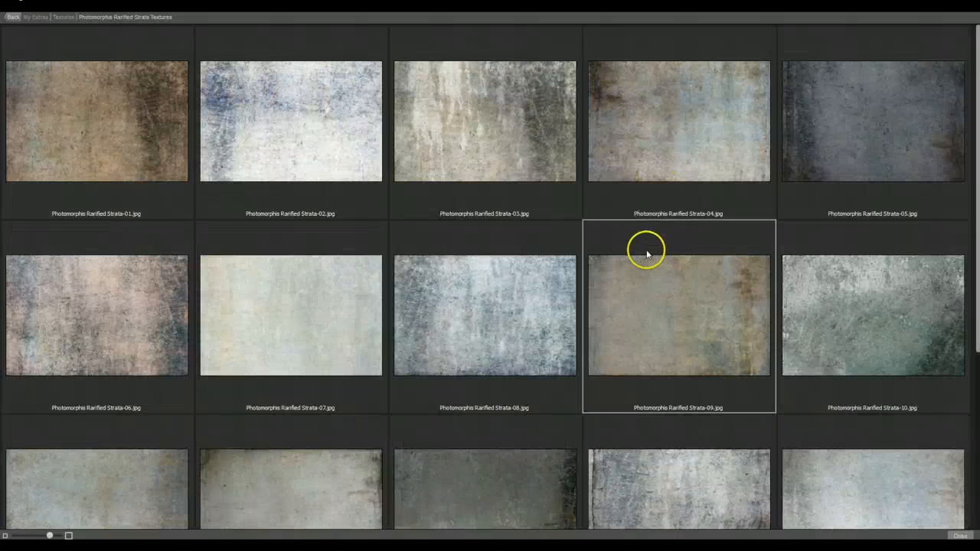
pyautogui.doubleClick(73, 129)
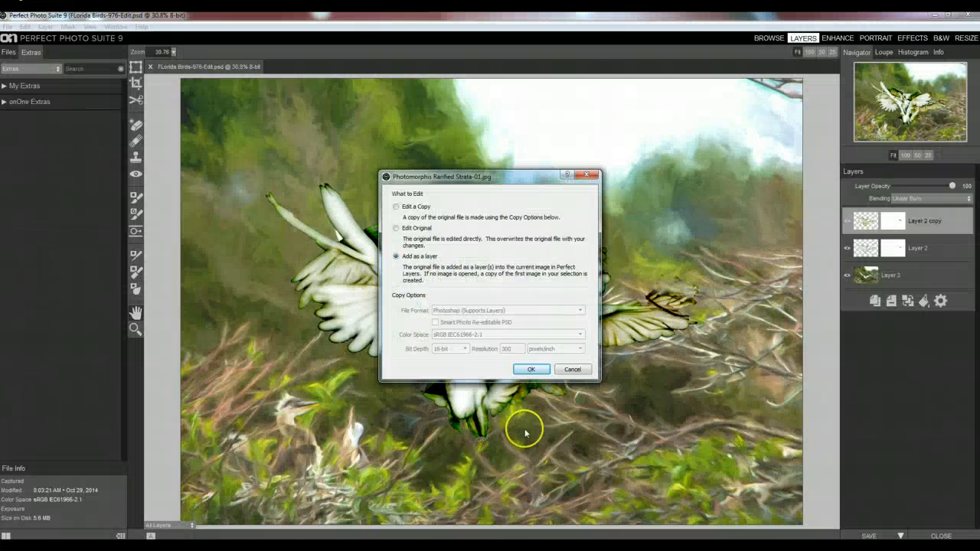
pyautogui.click(531, 369)
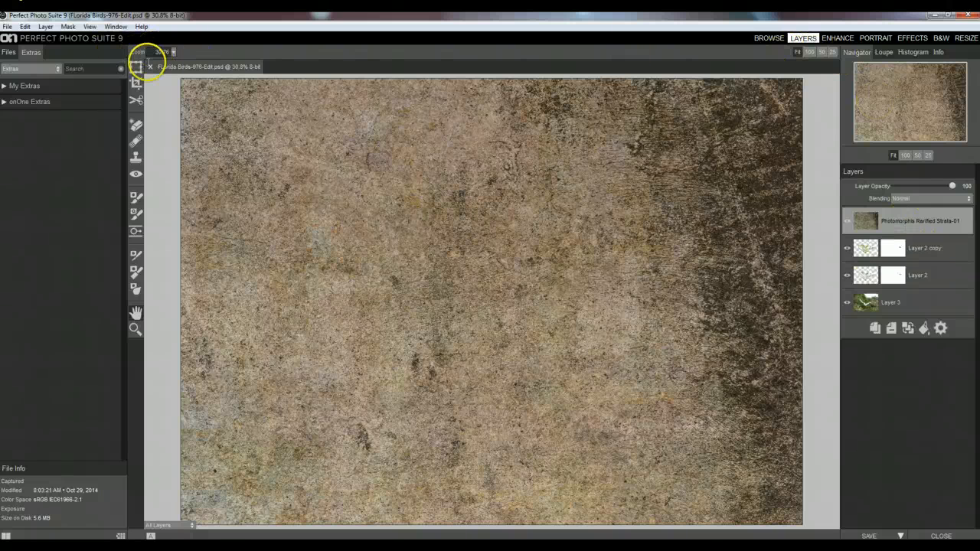
pyautogui.click(137, 68)
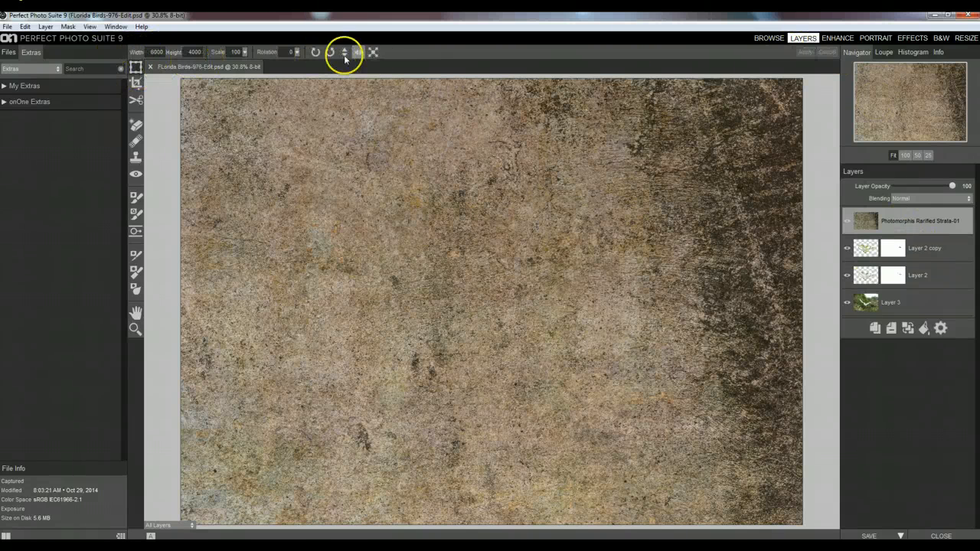
pyautogui.click(373, 52)
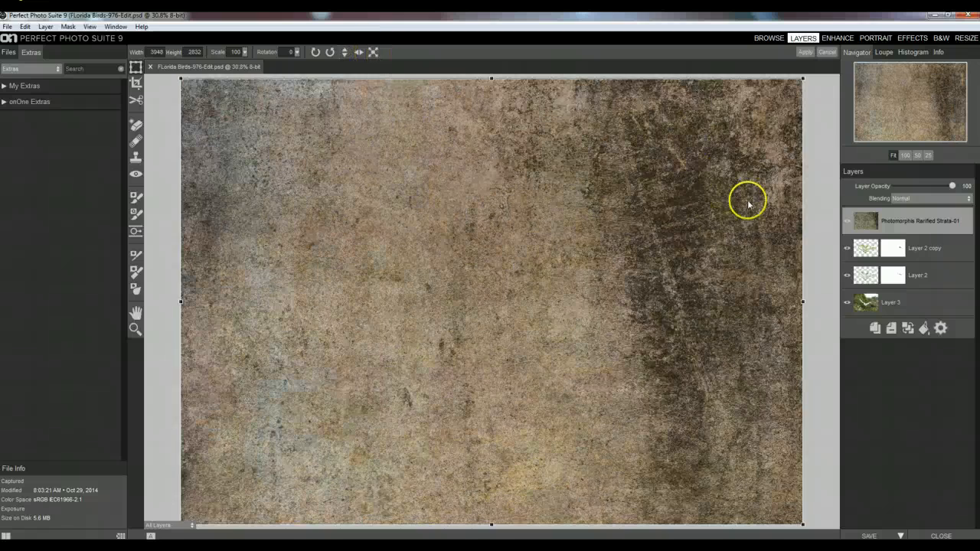
# Set the texture layer's blending mode to Overlay and its opacity to 31.
pyautogui.click(941, 199)
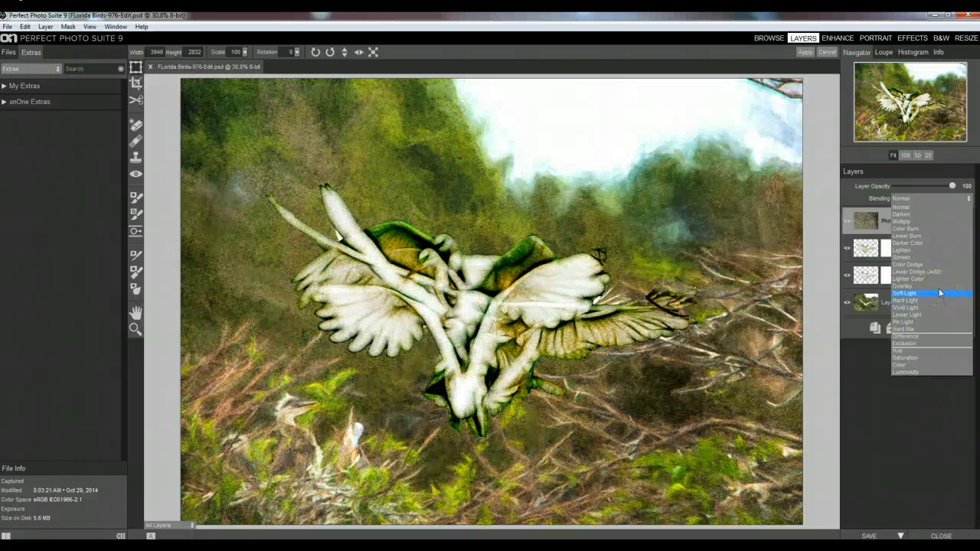
pyautogui.click(937, 285)
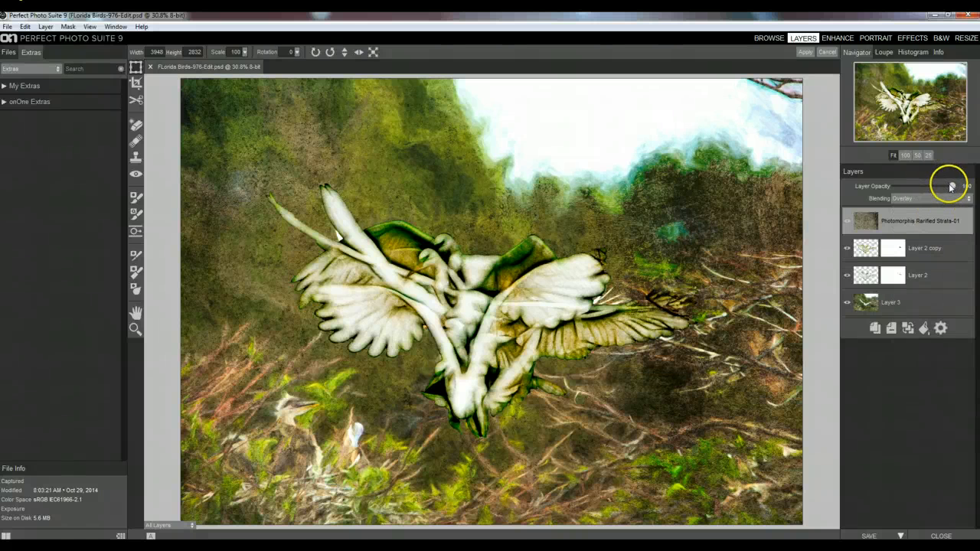
pyautogui.moveTo(952, 186); pyautogui.dragTo(912, 188)
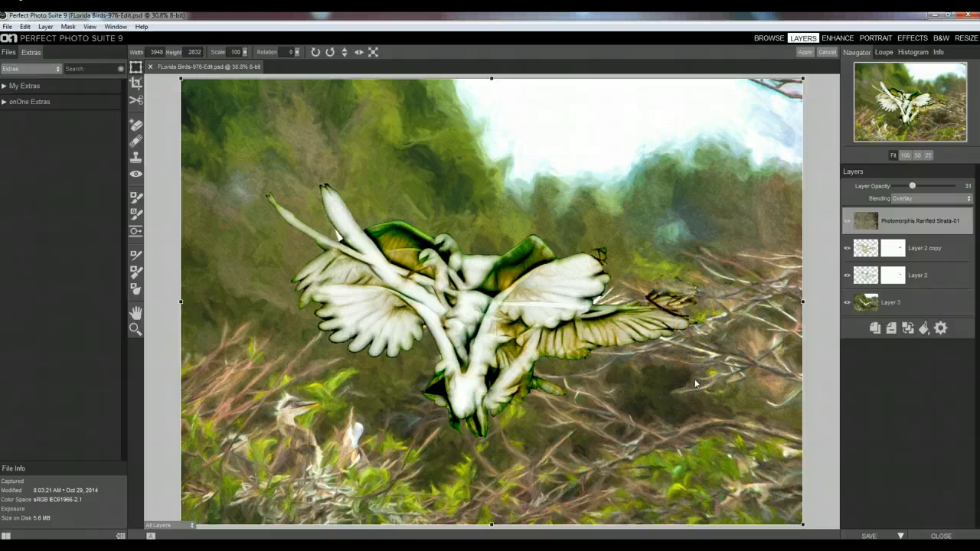
# Apply the texture layer's transform, then save the composite and close it to return to Lightroom.
pyautogui.click(804, 54)
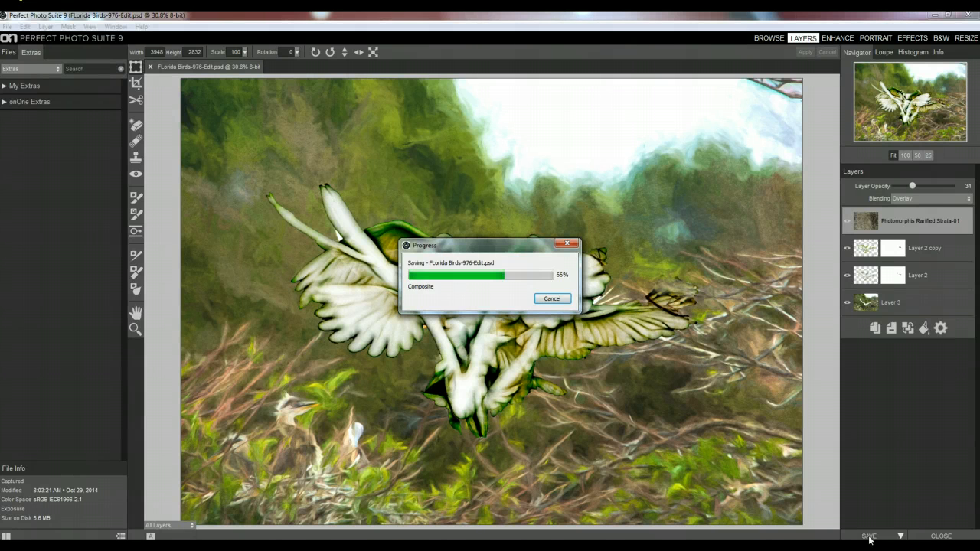
pyautogui.click(942, 536)
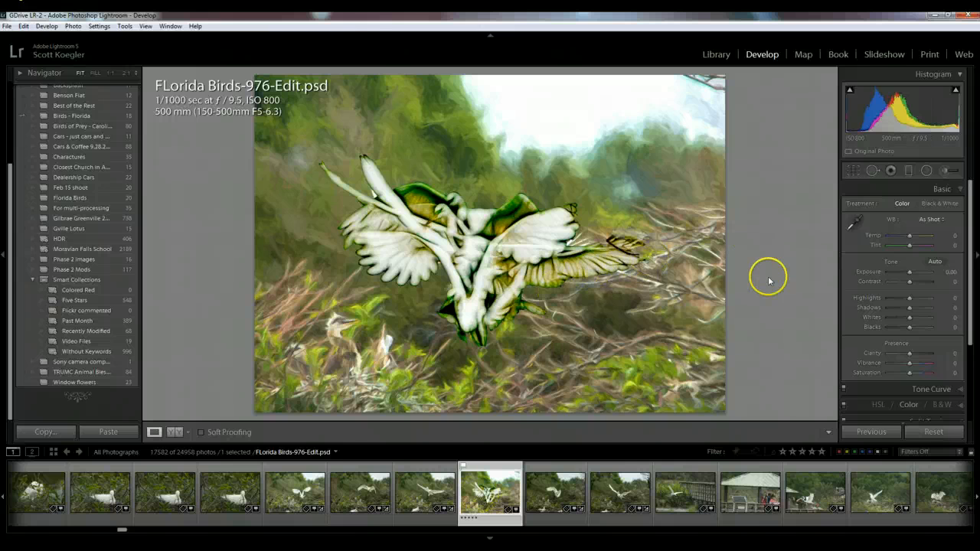
# Switch to FLorida Birds-973.ARW and back to FLorida Birds-976-Edit.psd, and view the composite in Lights Out mode.
pyautogui.click(557, 492)
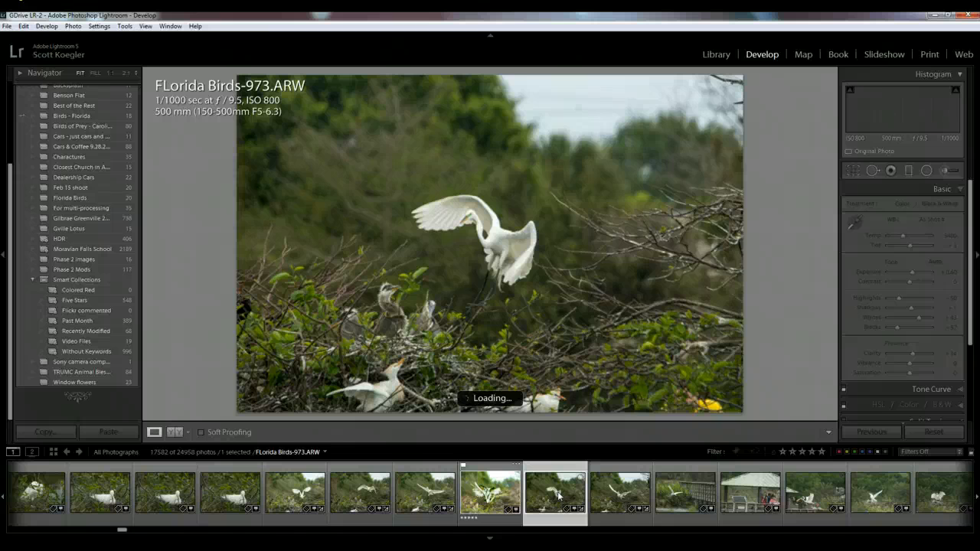
pyautogui.click(510, 499)
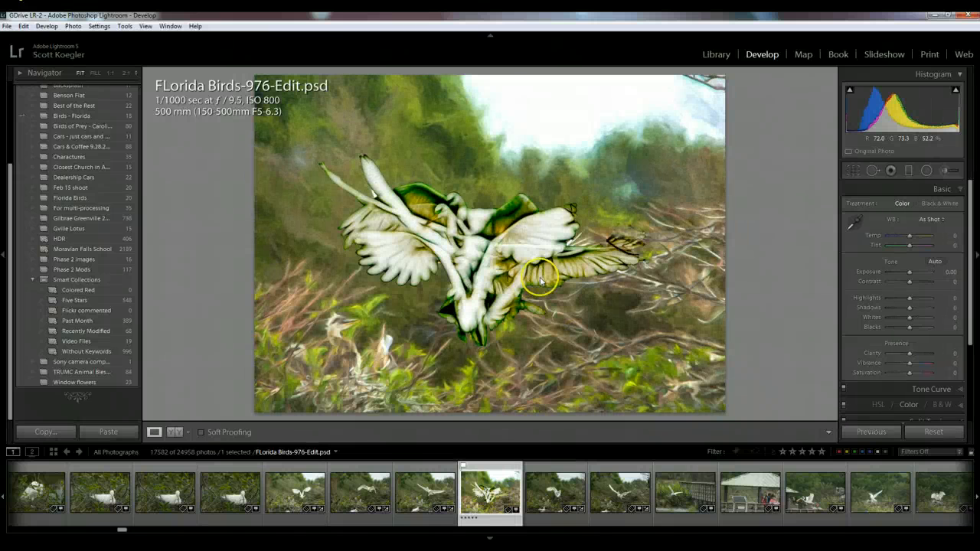
pyautogui.press('l')
pyautogui.press('l')
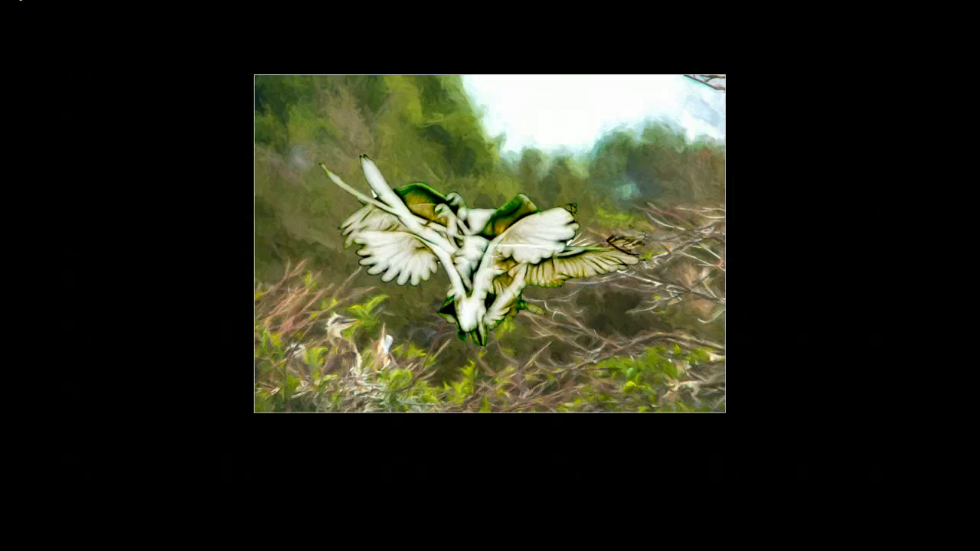
pyautogui.press('l')
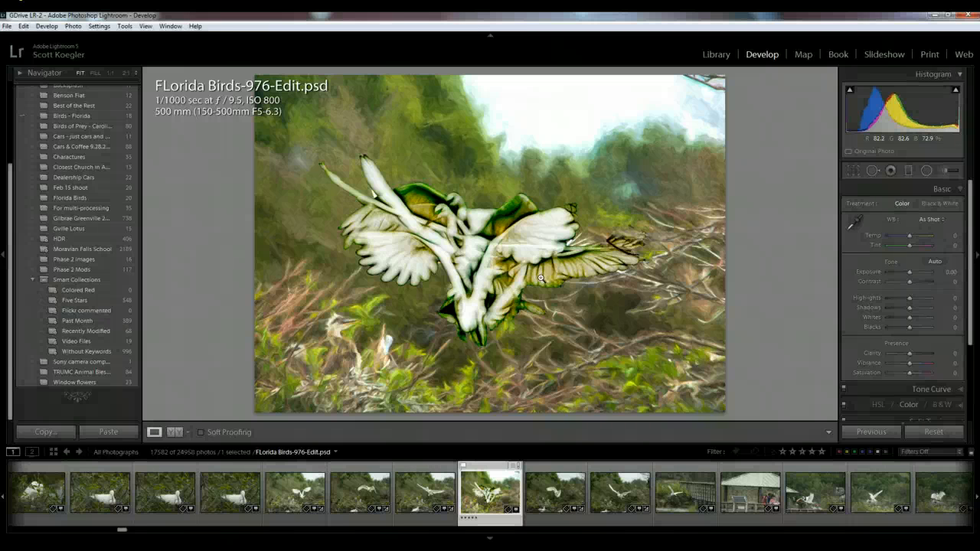
pyautogui.click(477, 305)
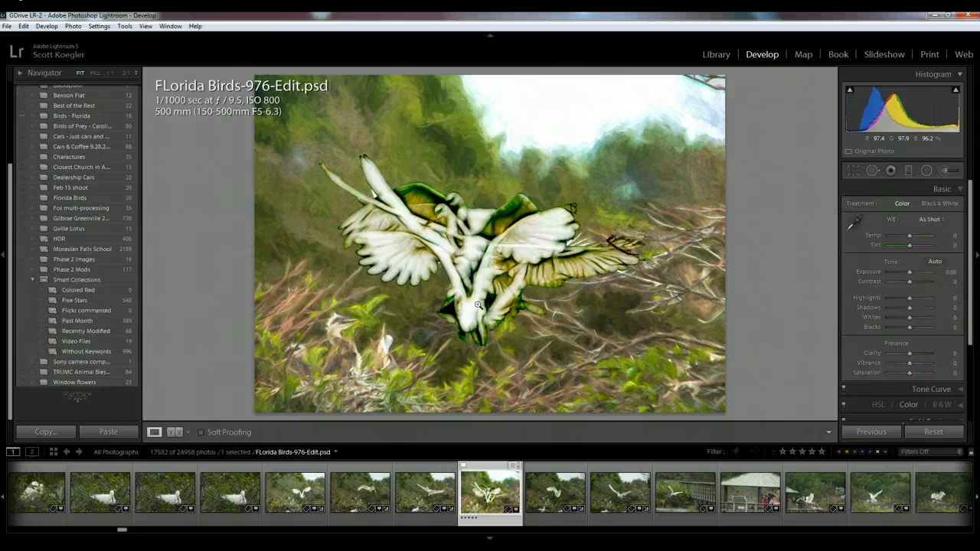